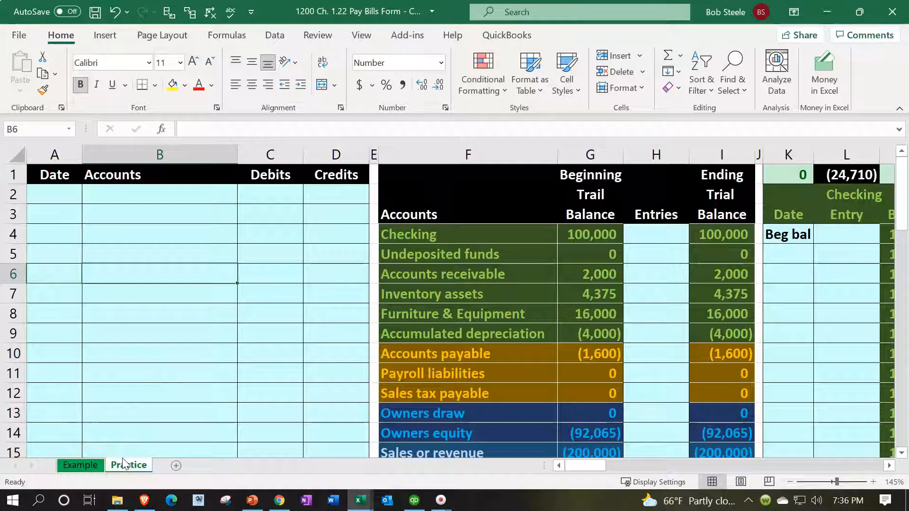
Step: Examine the journal entries on the Example sheet and the Bill form with its item lines below them
click(80, 465)
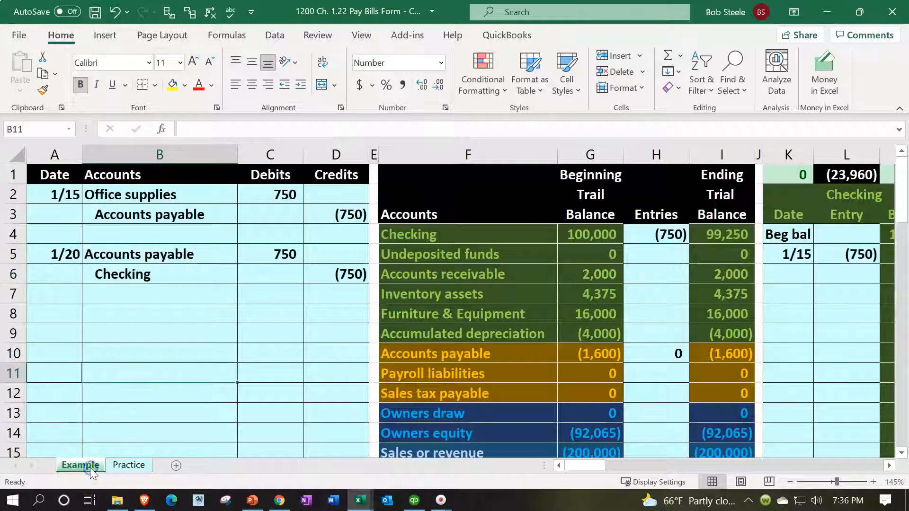
click(133, 321)
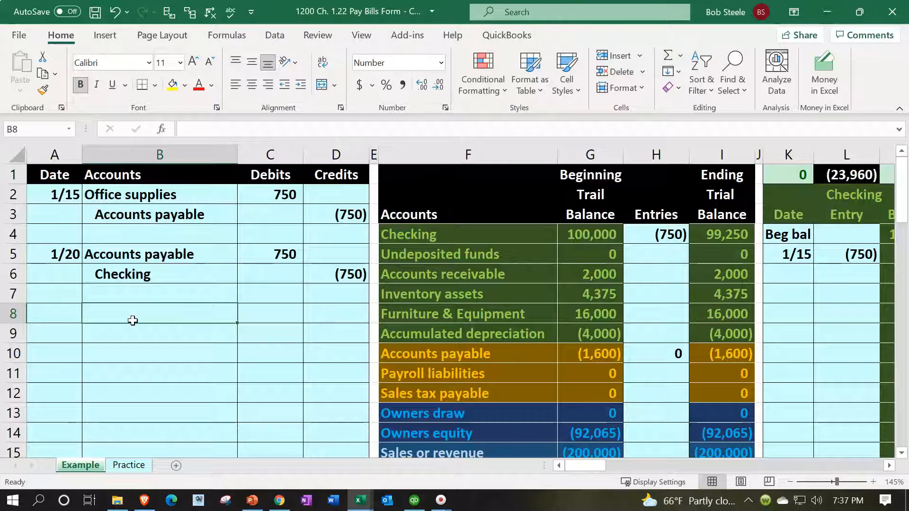
drag(168, 208, 365, 262)
scroll(367, 266, down, 6)
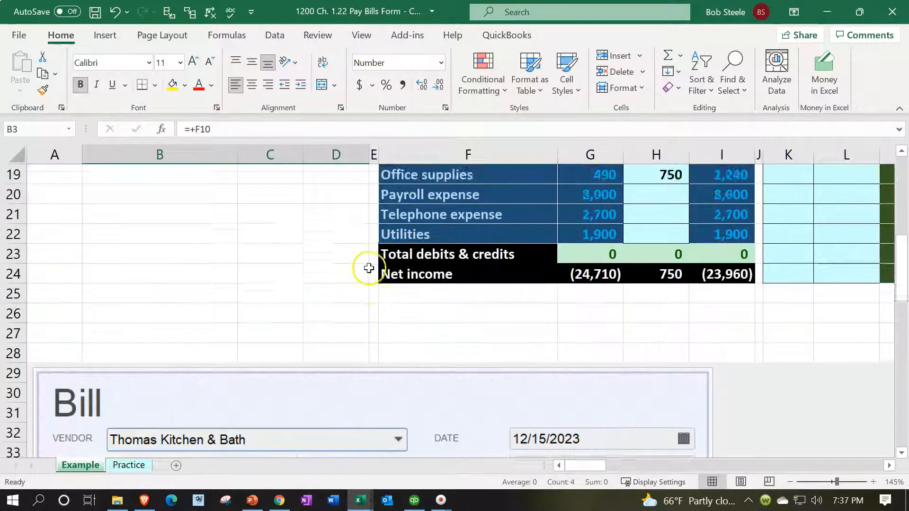
scroll(369, 268, down, 3)
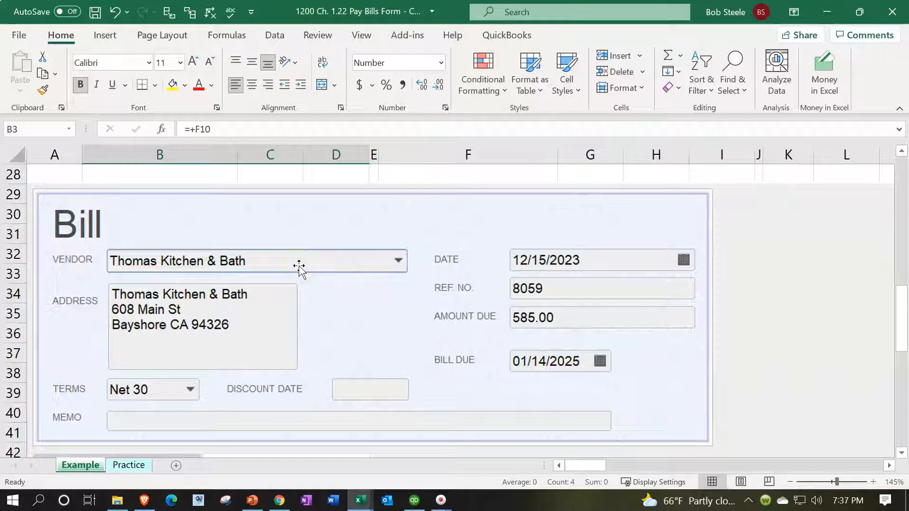
scroll(299, 267, down, 3)
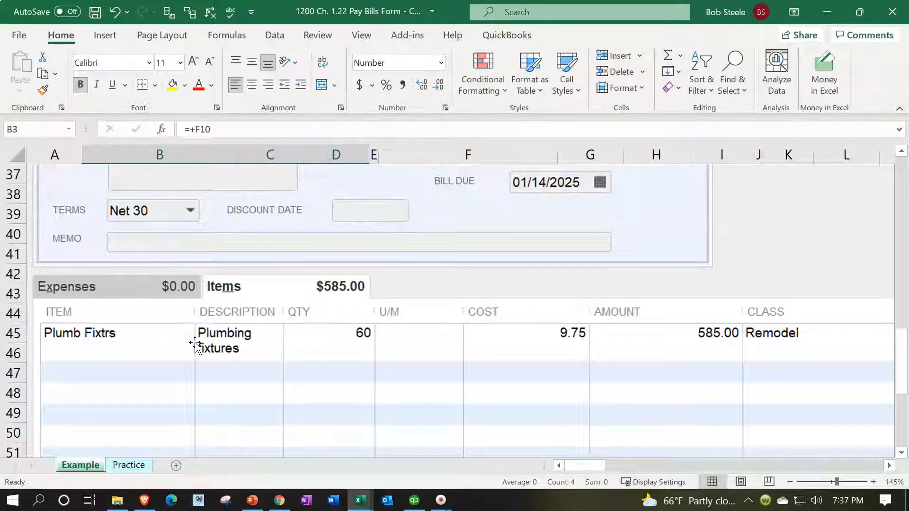
scroll(194, 343, up, 3)
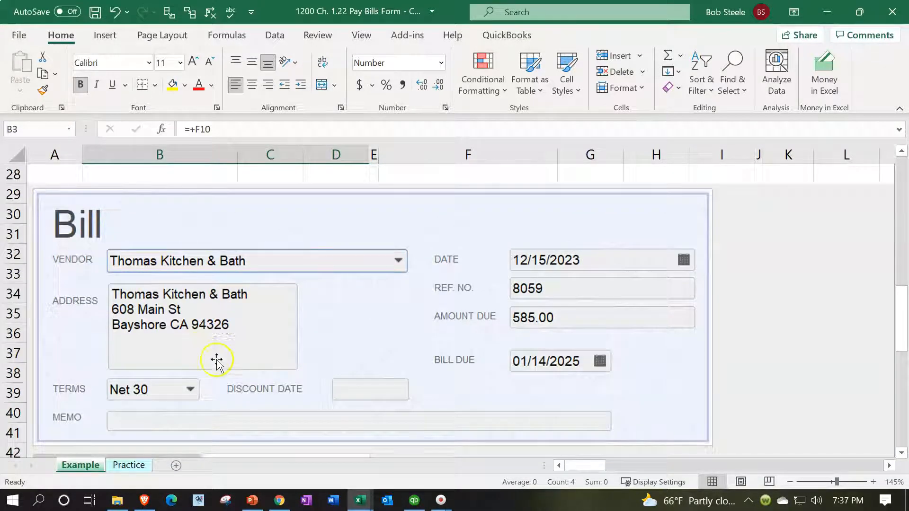
Step: Examine the Example sheet's list of bills to be paid and the bill payment check with its paid bills
click(889, 466)
click(890, 467)
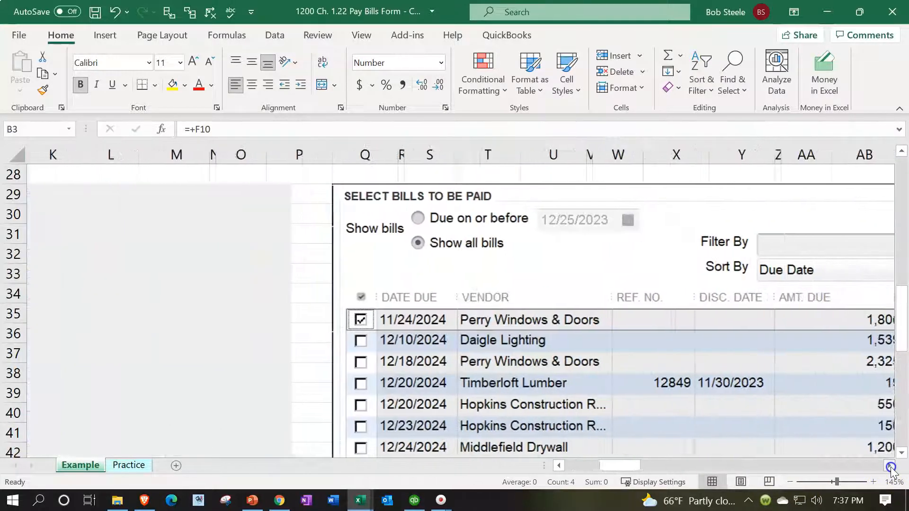
click(890, 467)
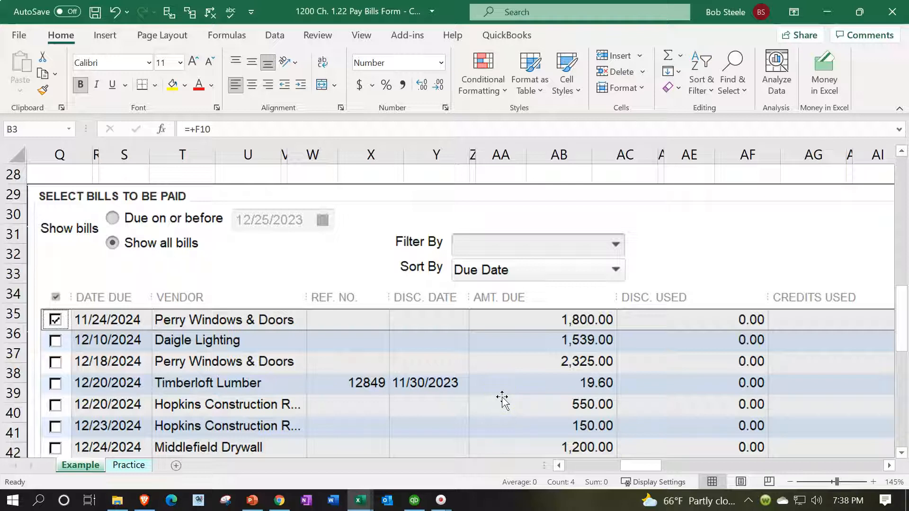
scroll(413, 370, down, 1)
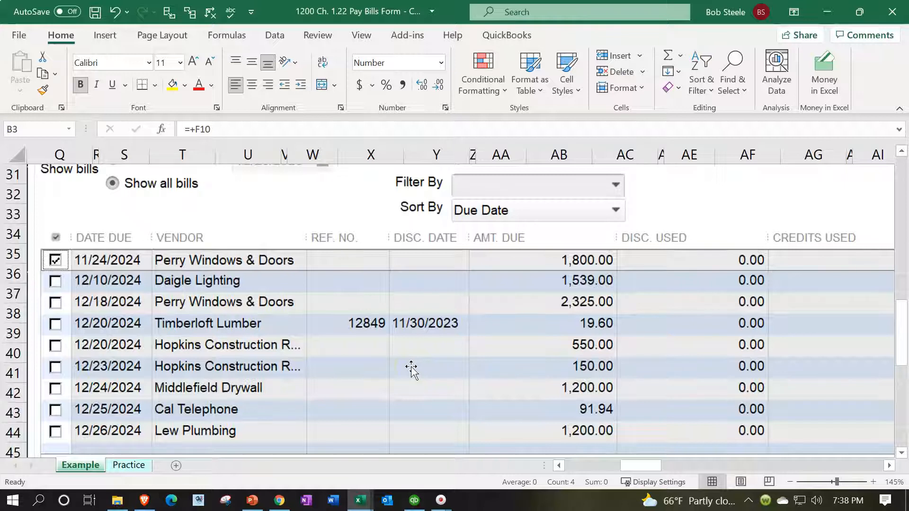
scroll(412, 369, up, 1)
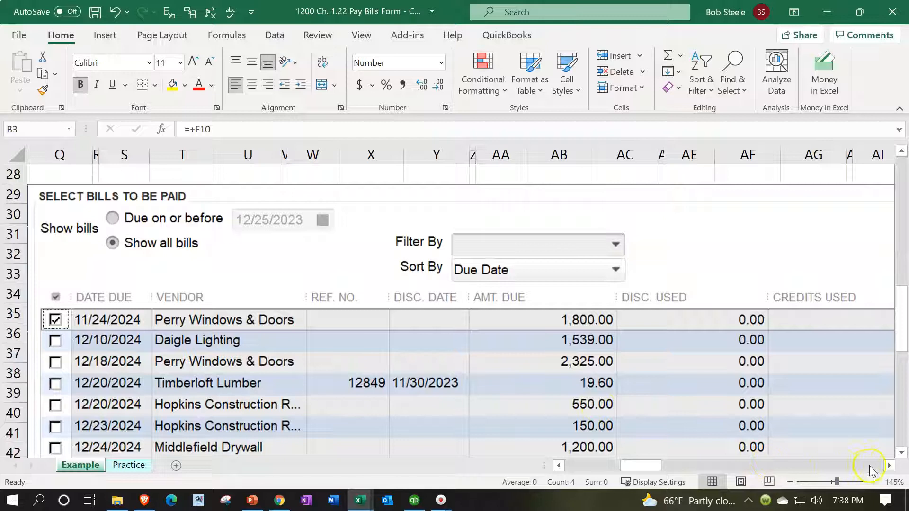
click(892, 466)
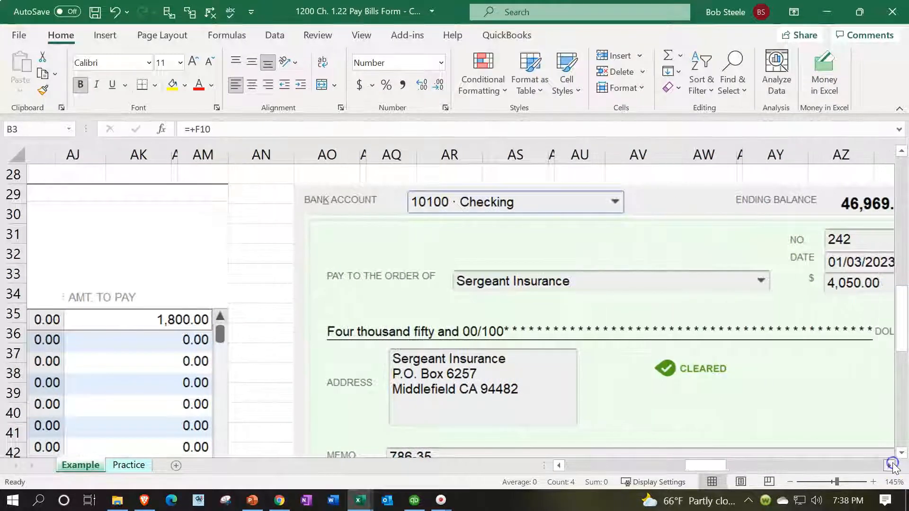
click(891, 466)
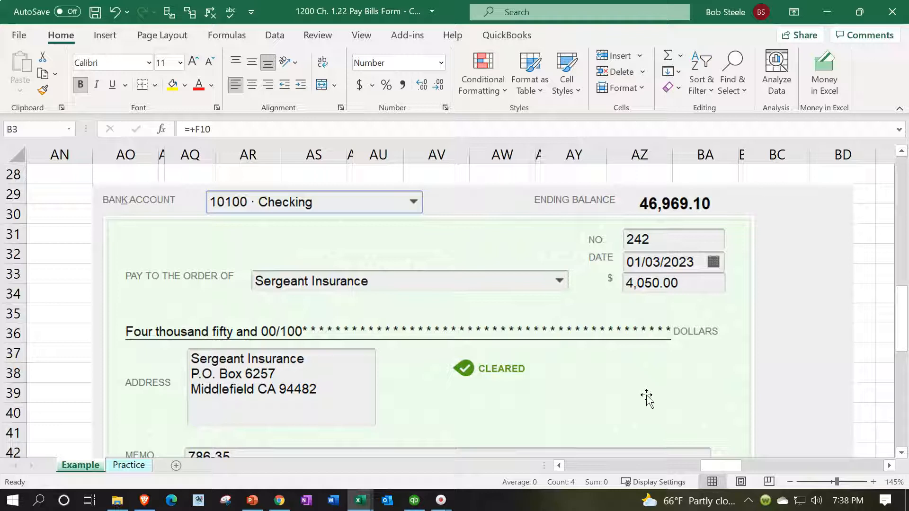
scroll(647, 399, down, 3)
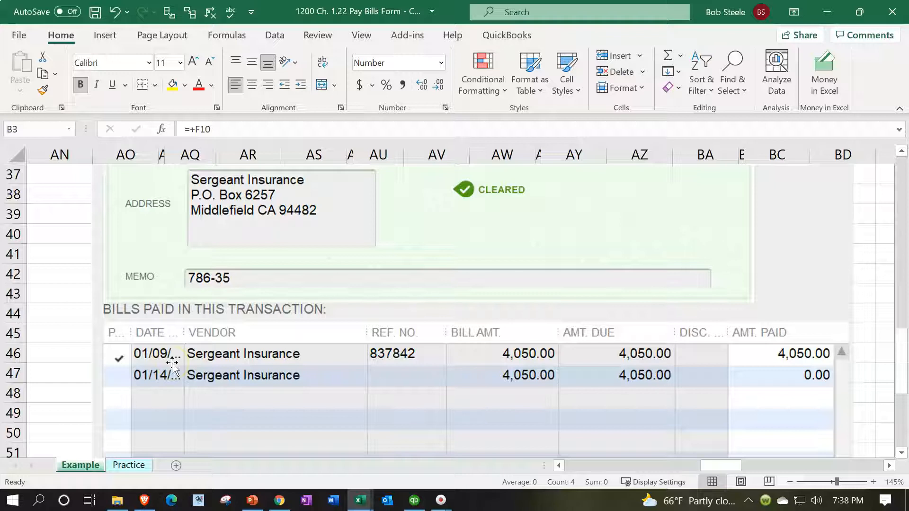
scroll(172, 366, up, 1)
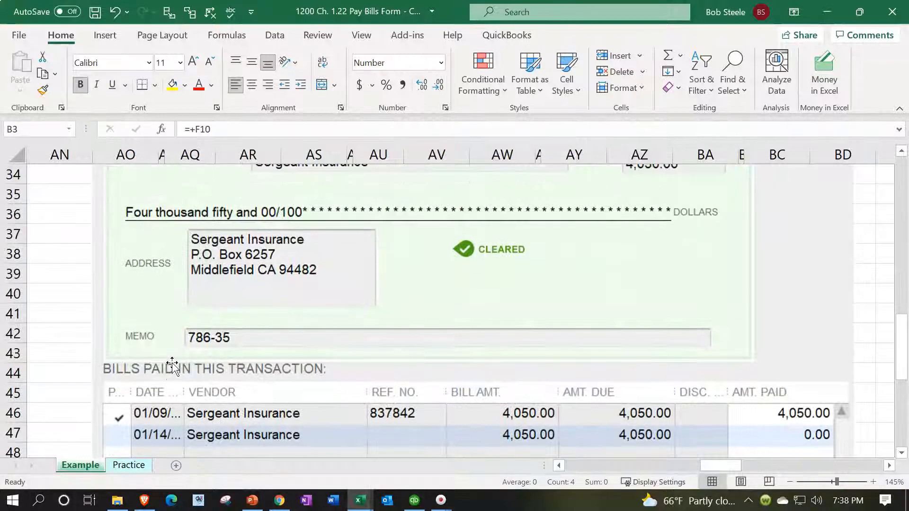
scroll(172, 365, up, 1)
scroll(172, 366, up, 1)
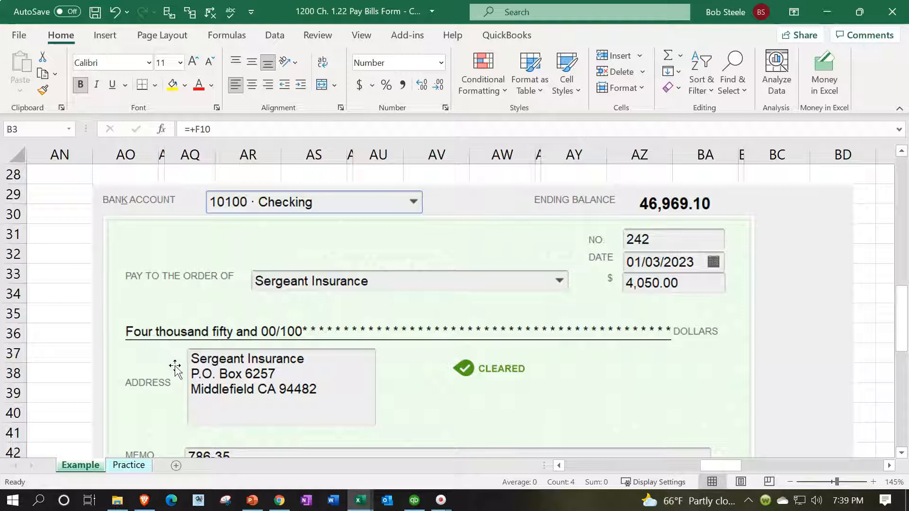
Step: Review the Example sheet's Bill form again and highlight the 1/15 and 1/20 journal entries in B2:D6
click(560, 463)
drag(560, 464, 560, 465)
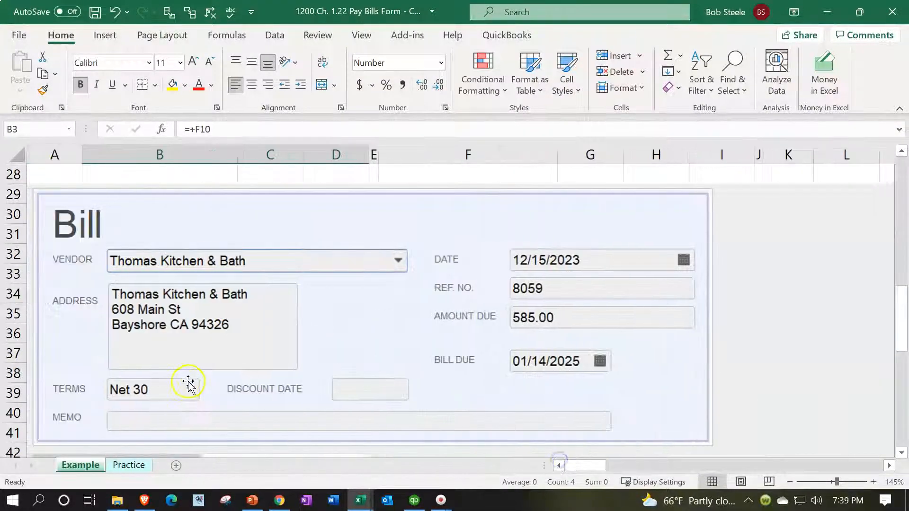
scroll(189, 384, down, 2)
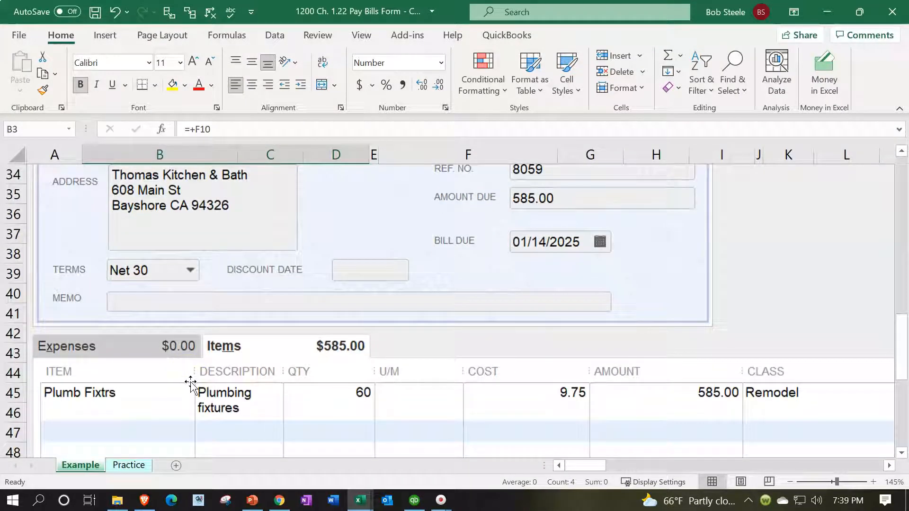
scroll(191, 383, up, 1)
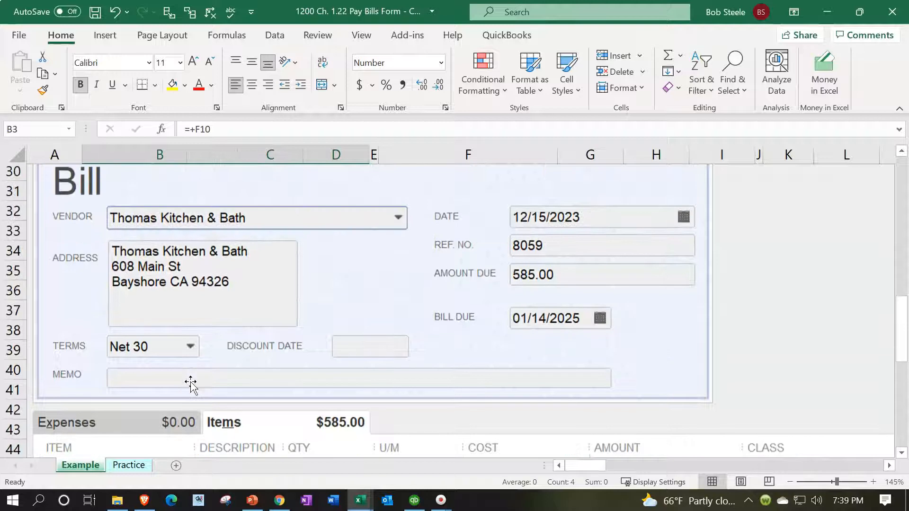
scroll(190, 382, up, 10)
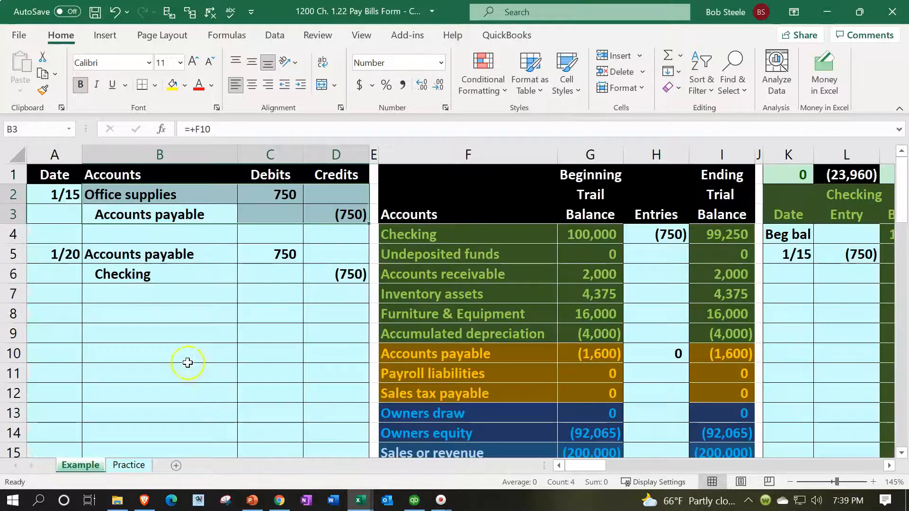
drag(117, 194, 322, 270)
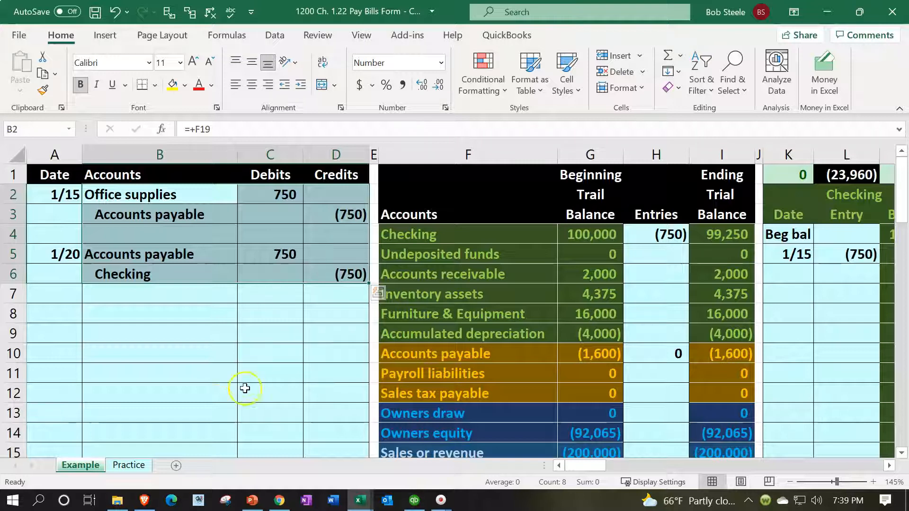
Step: On the Practice sheet, enter the date 1/15 for the first journal entry in cell A2
click(145, 466)
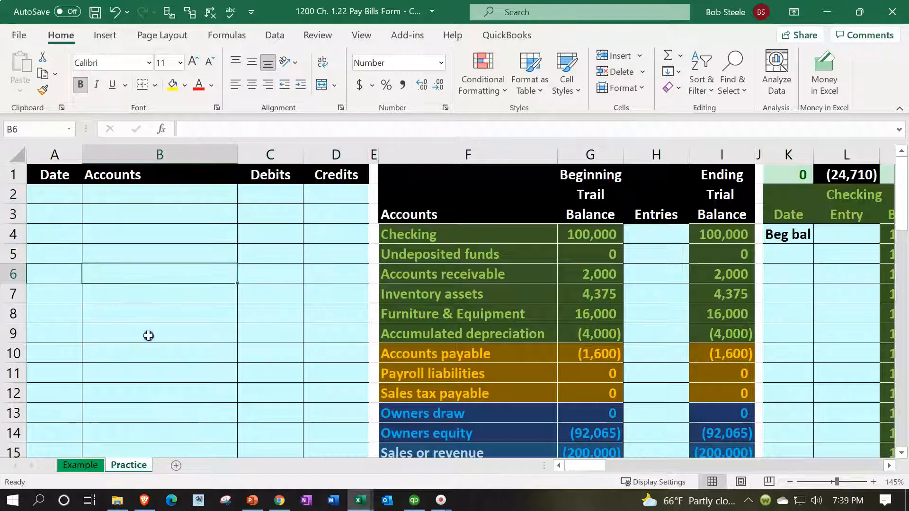
click(146, 335)
scroll(139, 340, down, 5)
scroll(138, 341, down, 3)
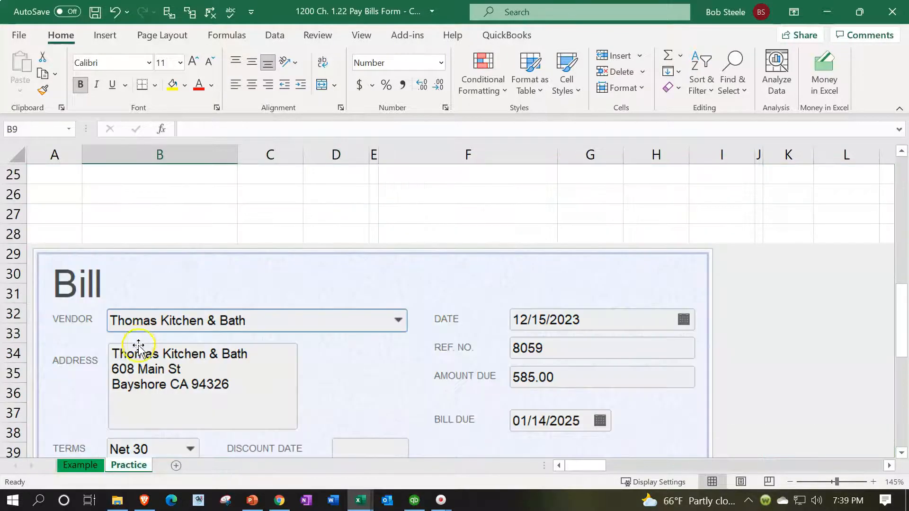
click(138, 343)
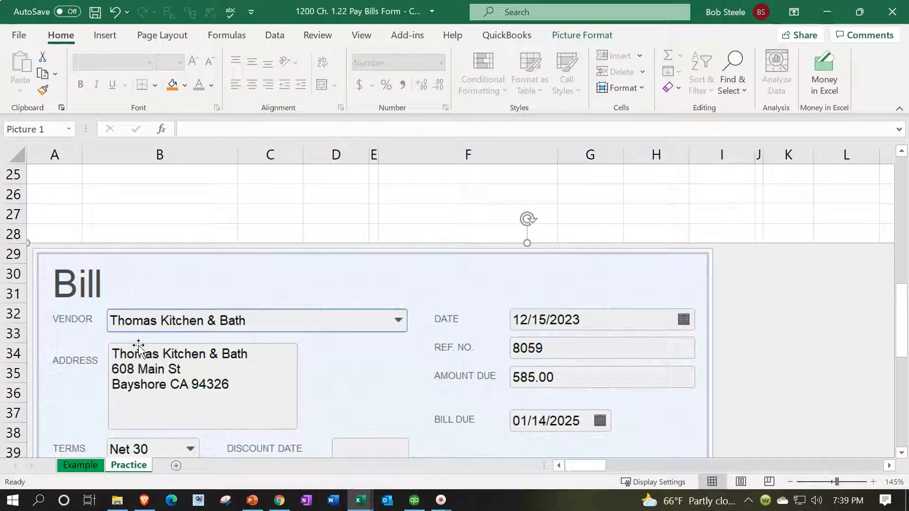
scroll(139, 345, up, 8)
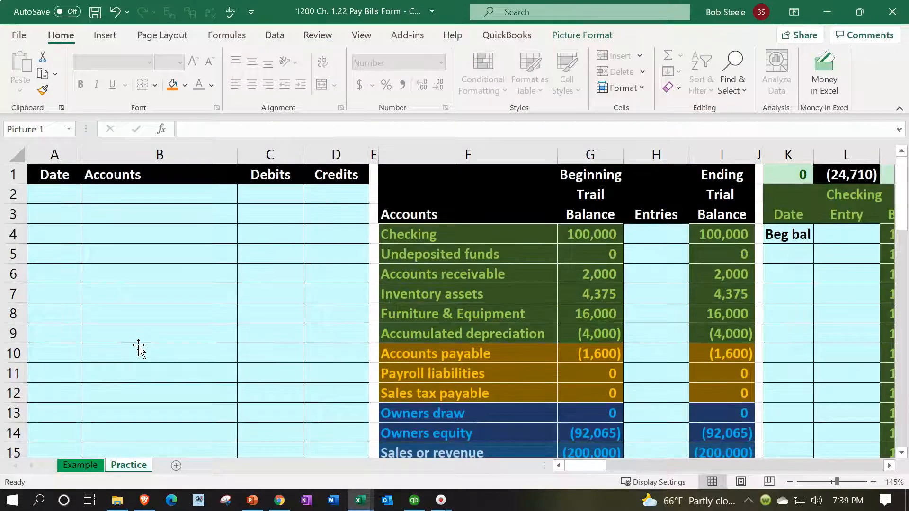
click(66, 197)
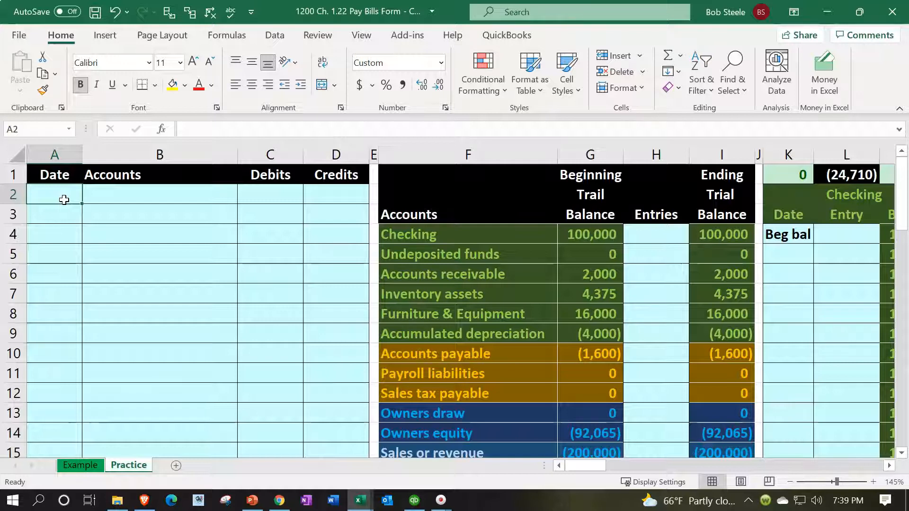
text(1/15)
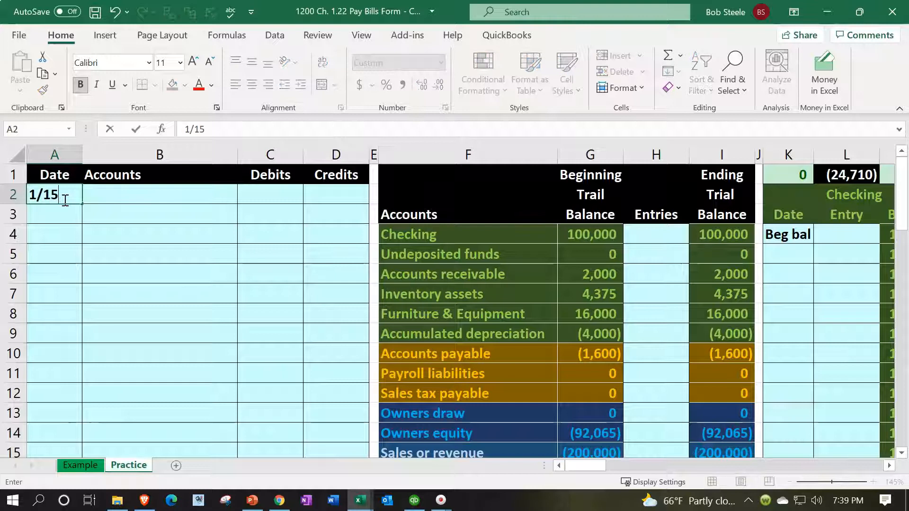
key(Return)
key(Up)
key(Right)
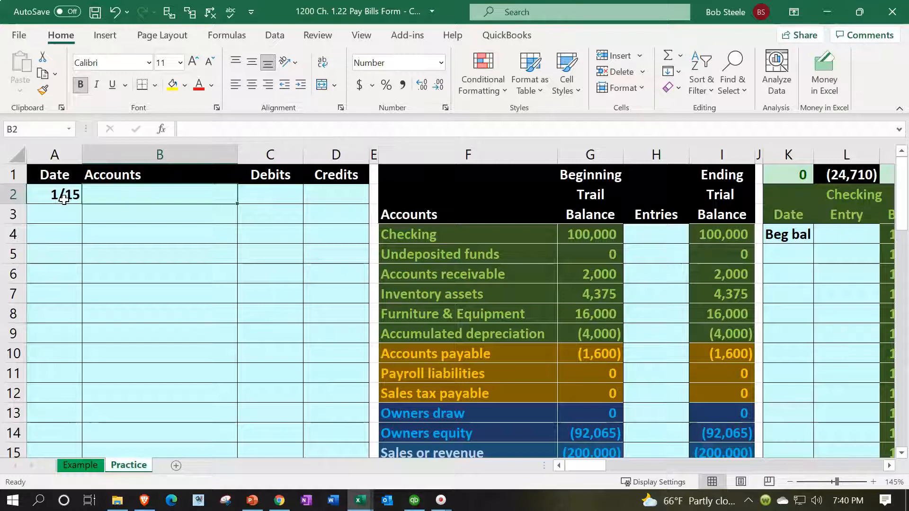
Step: Fill cell B2 with a formula referencing the Office supplies account name in F19
text(=)
key(Down)
key(Down)
key(Down)
key(Down)
key(Down)
key(Down)
key(Down)
key(Down)
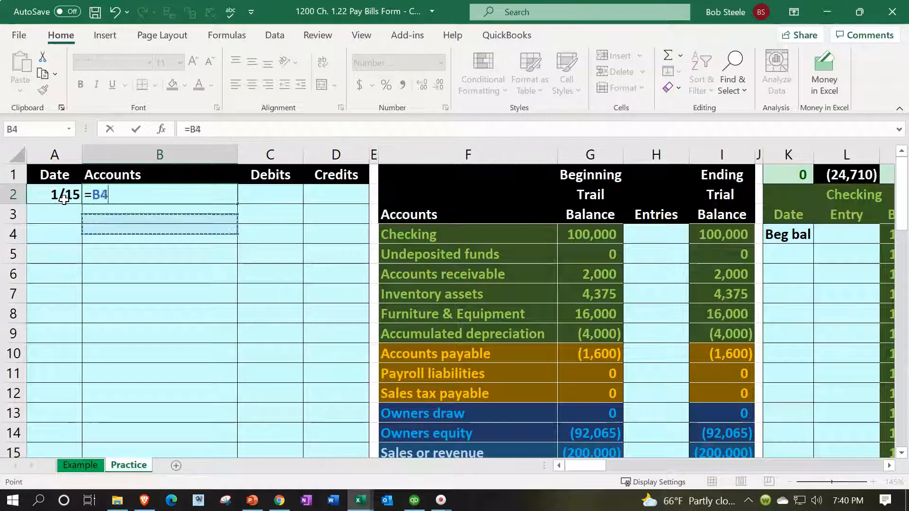
key(Down)
key(Down)
key(Down)
key(Down)
key(Down)
key(Down)
key(Down)
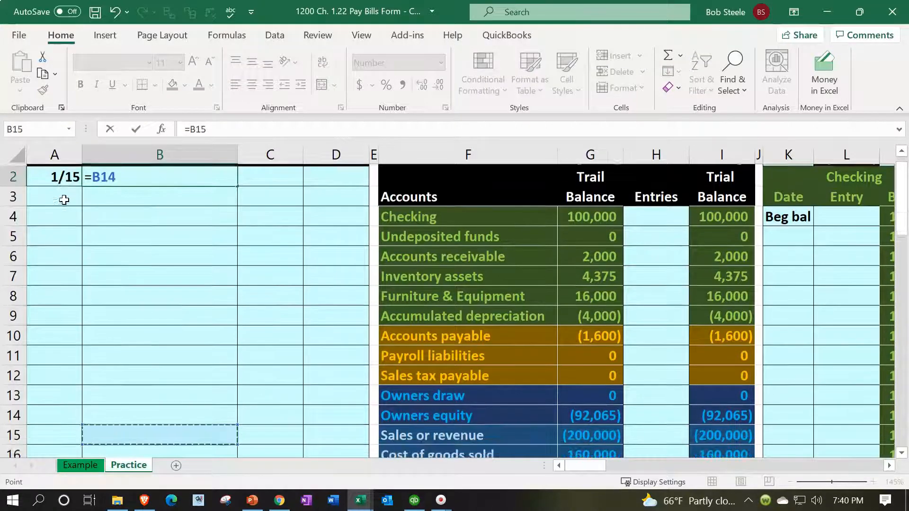
key(Down)
key(Down)
key(Down)
key(Down)
key(Right)
key(Right)
key(Right)
key(Right)
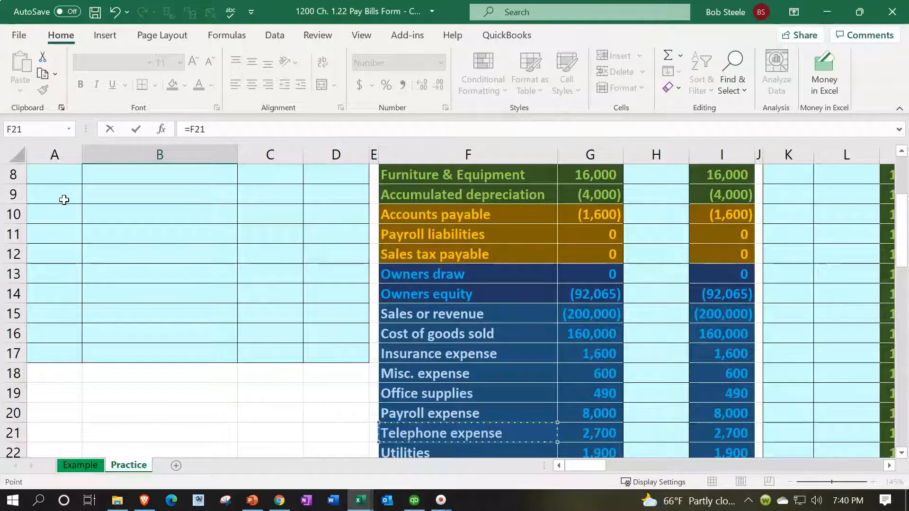
key(Down)
key(Up)
key(Up)
key(Up)
key(Up)
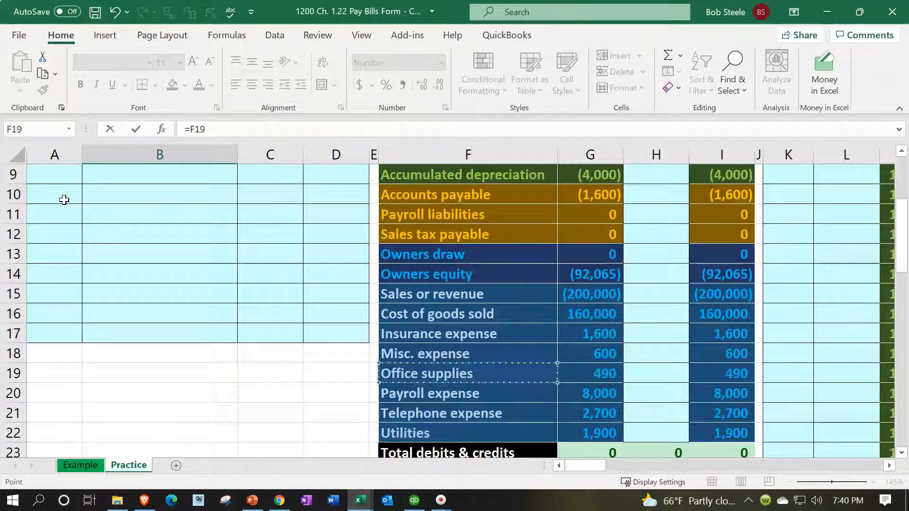
key(Escape)
scroll(64, 200, up, 1)
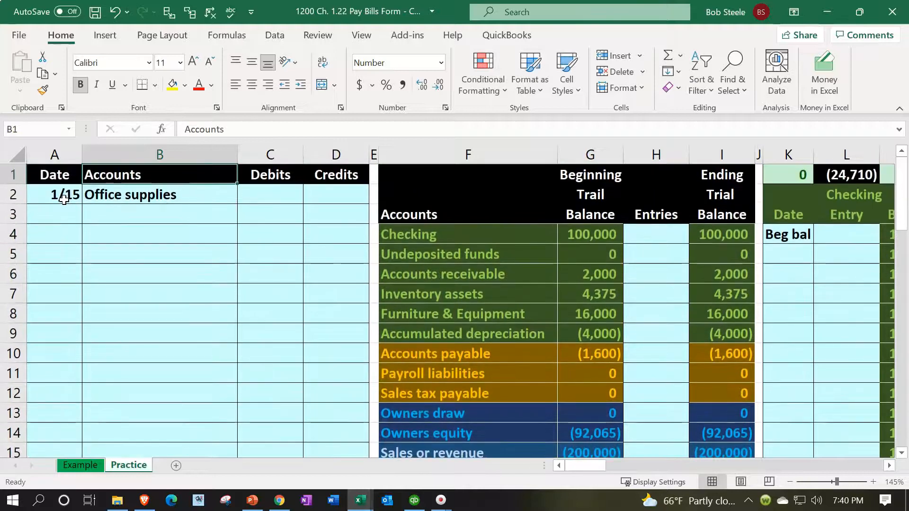
Step: Fill cell B3 with a formula referencing the Accounts payable account name in F10
text(=)
key(Right)
key(Right)
key(Right)
key(Right)
key(Down)
key(Down)
key(Down)
key(Down)
key(Down)
key(Down)
key(Down)
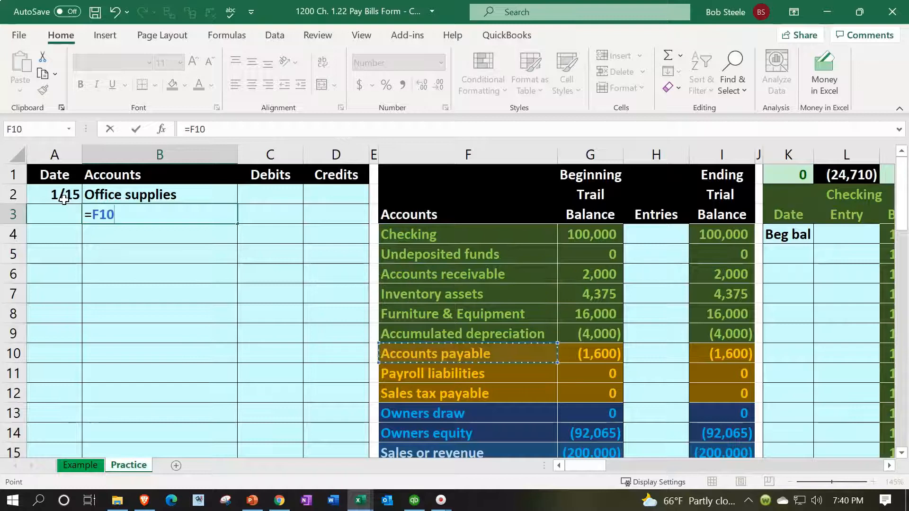
key(Return)
Step: Enter a debit of 750 for Office supplies in C2, ending in the Accounts payable credit cell D3
key(Right)
key(Up)
key(Up)
text(750)
key(Return)
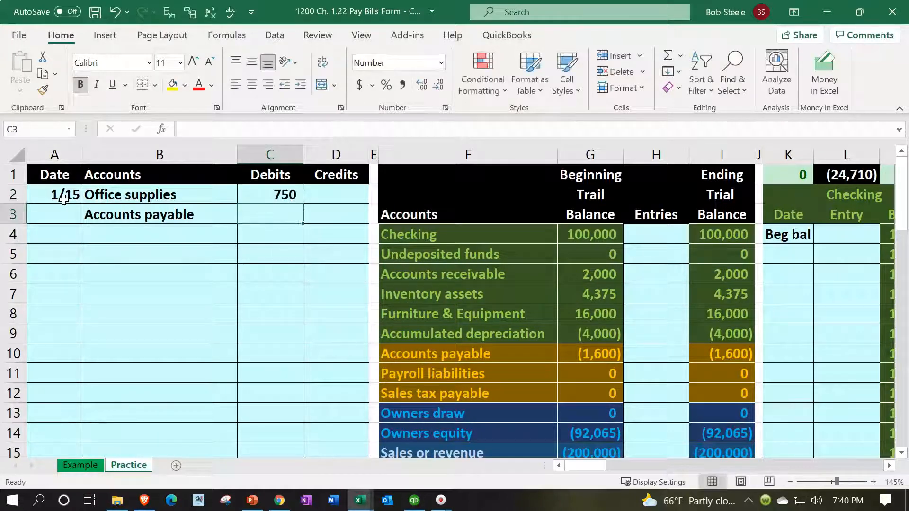
key(Right)
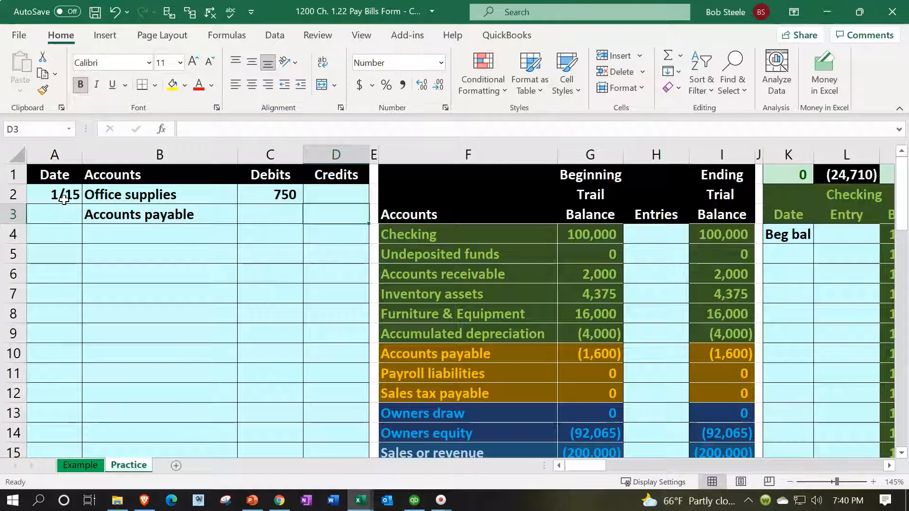
Step: Enter the Accounts payable credit in D3 as =-C2 and indent the Accounts payable line in B3
text(=-C2)
key(Return)
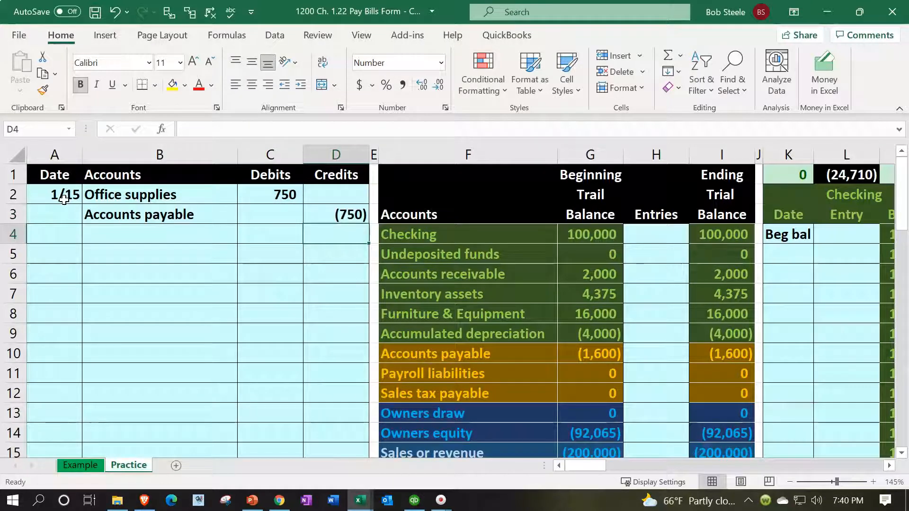
click(152, 216)
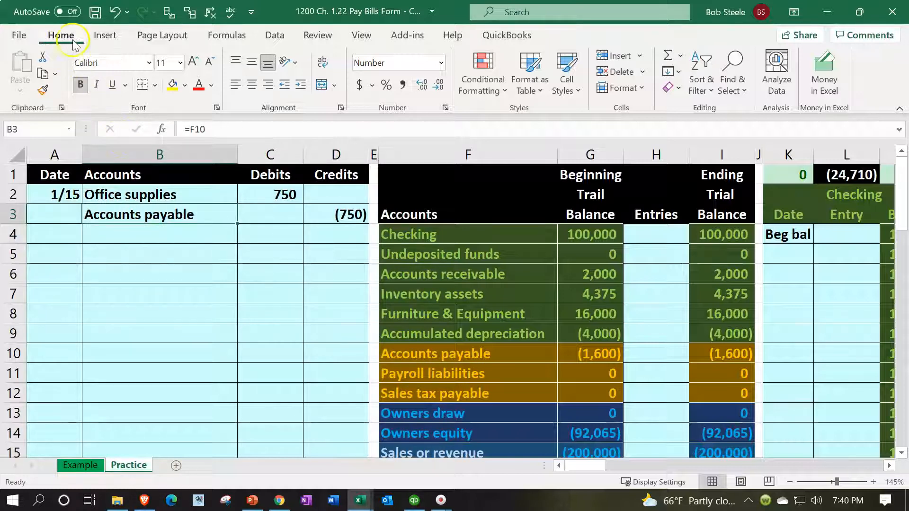
click(301, 85)
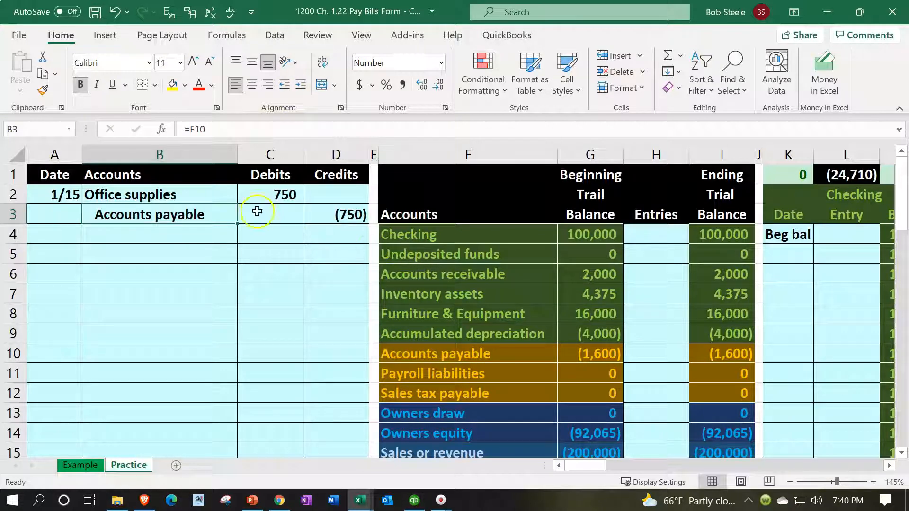
Step: Post the Office supplies debit to the trial balance by filling its Entries cell H19 with a formula referencing C2
drag(221, 195, 243, 193)
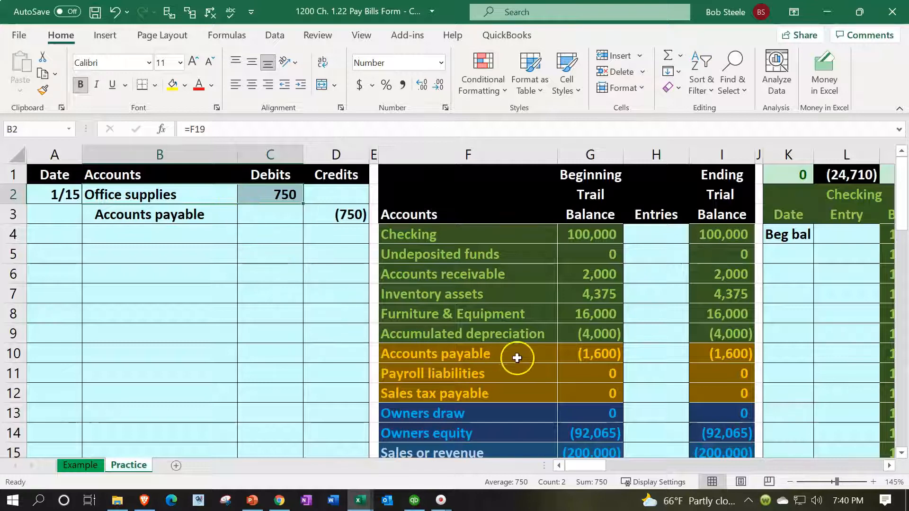
click(587, 350)
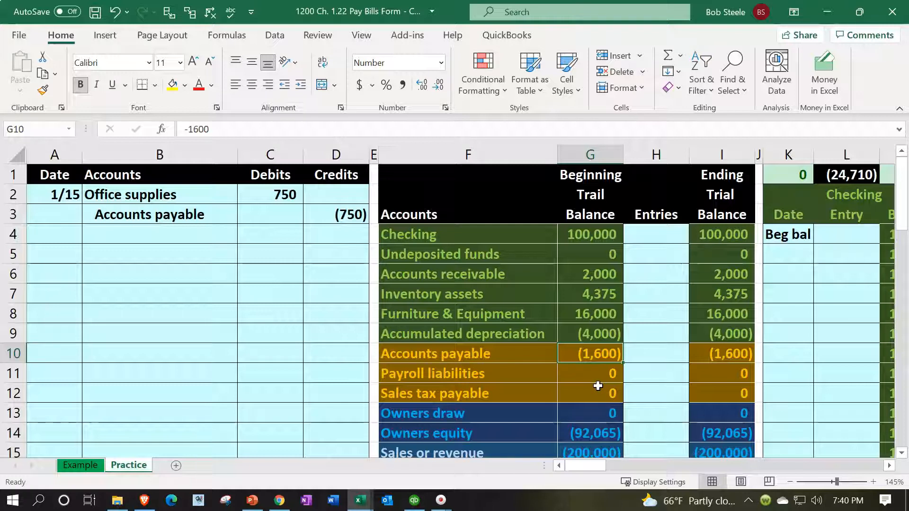
click(178, 194)
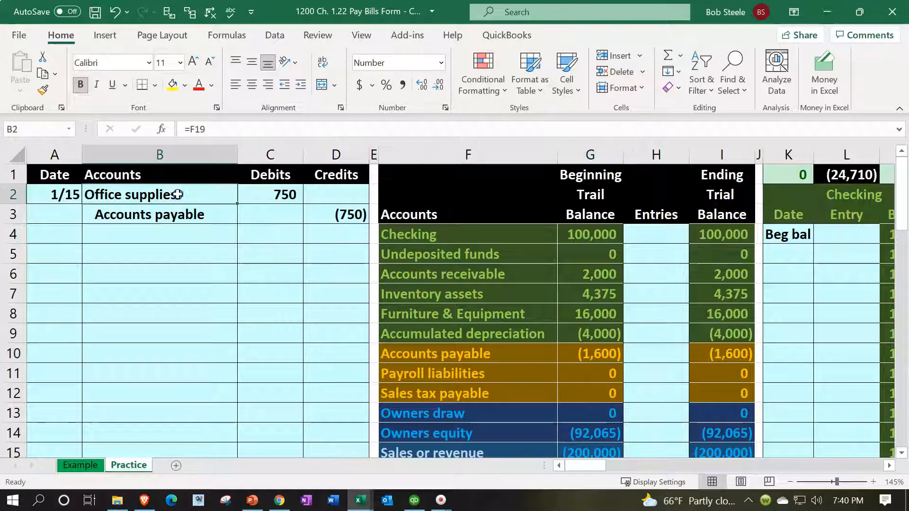
drag(177, 194, 239, 190)
scroll(463, 288, down, 3)
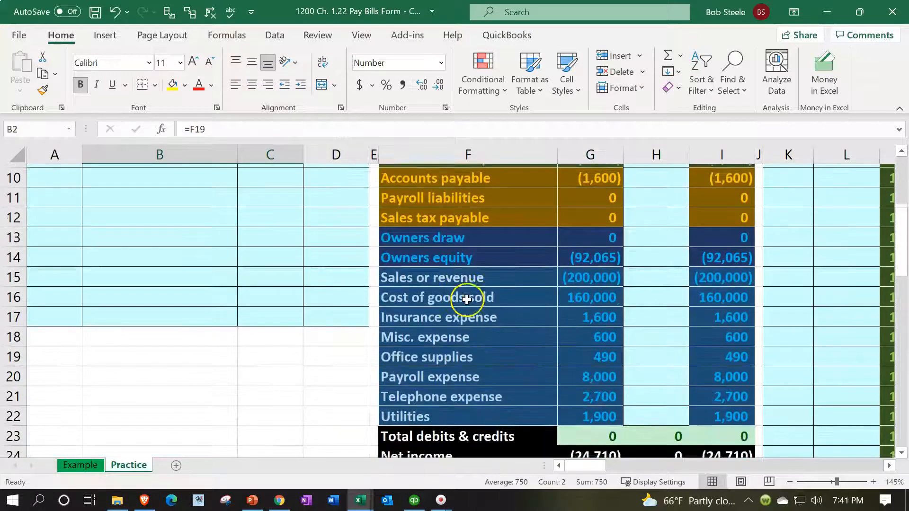
click(475, 348)
key(Right)
key(Right)
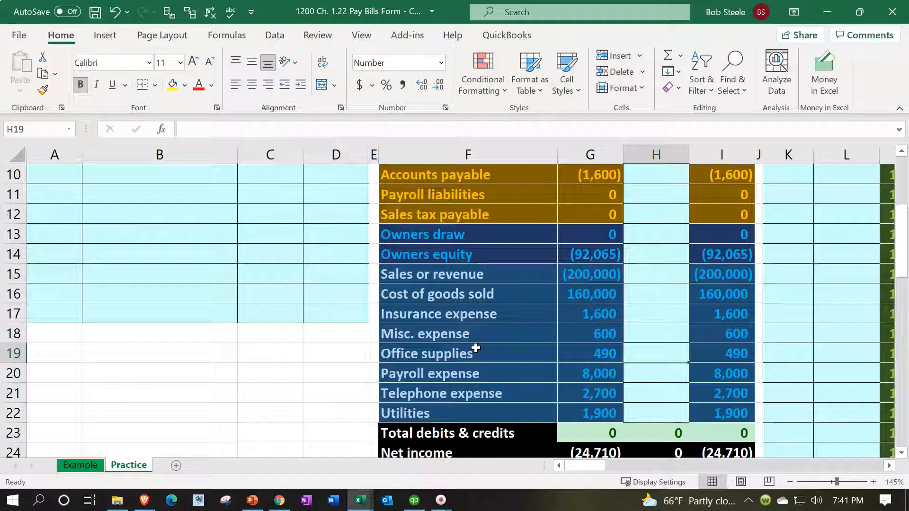
text(=)
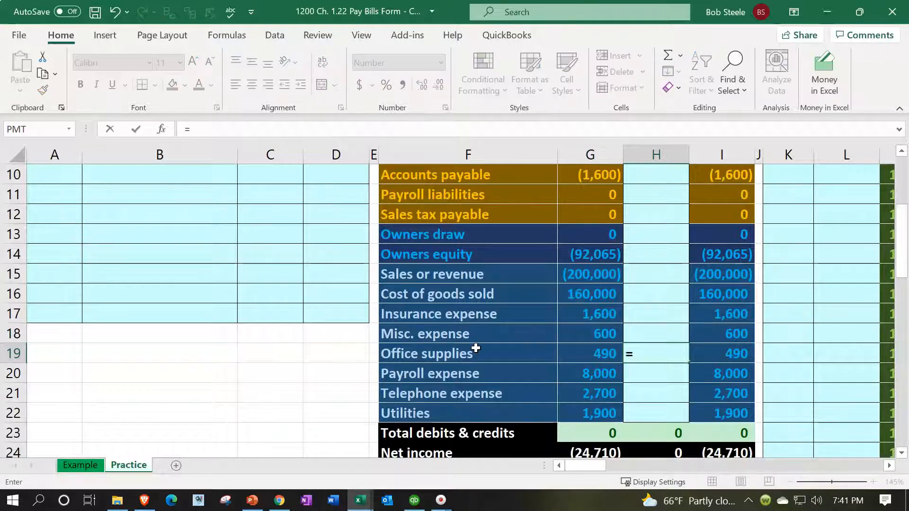
scroll(476, 348, up, 3)
click(260, 196)
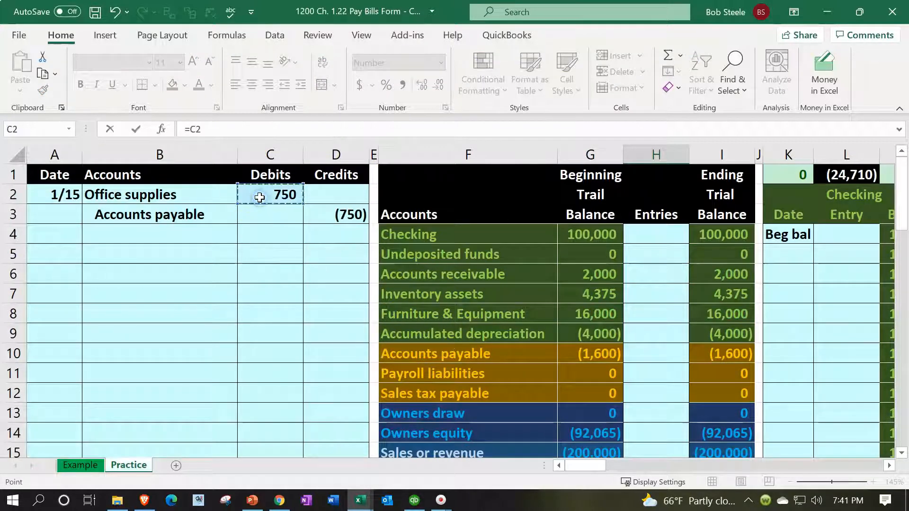
key(Return)
Step: Examine the Office supplies balances, the total debits and credits, and the beginning and ending net income in the trial balance
scroll(290, 223, down, 1)
click(600, 356)
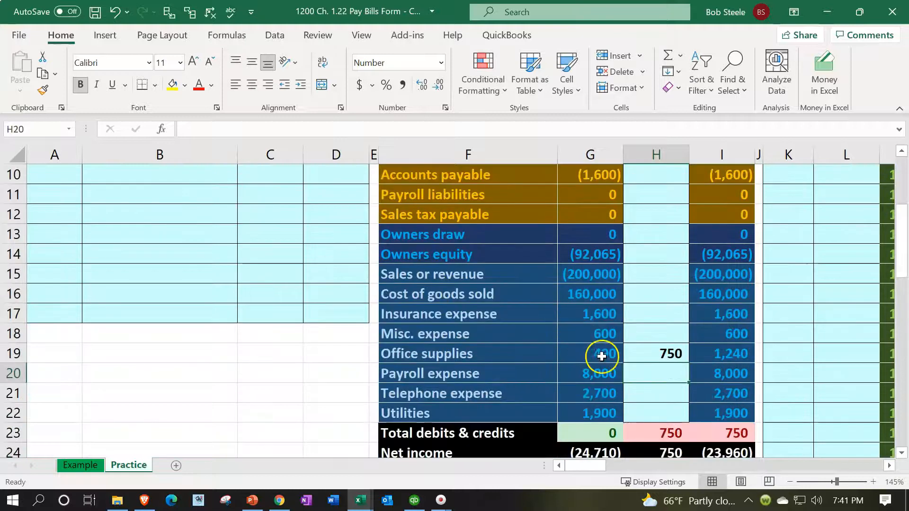
key(Right)
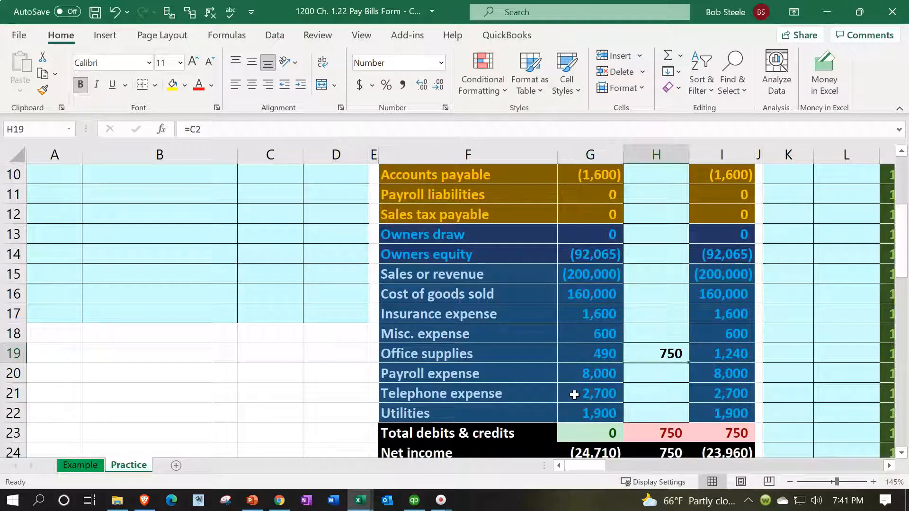
key(Right)
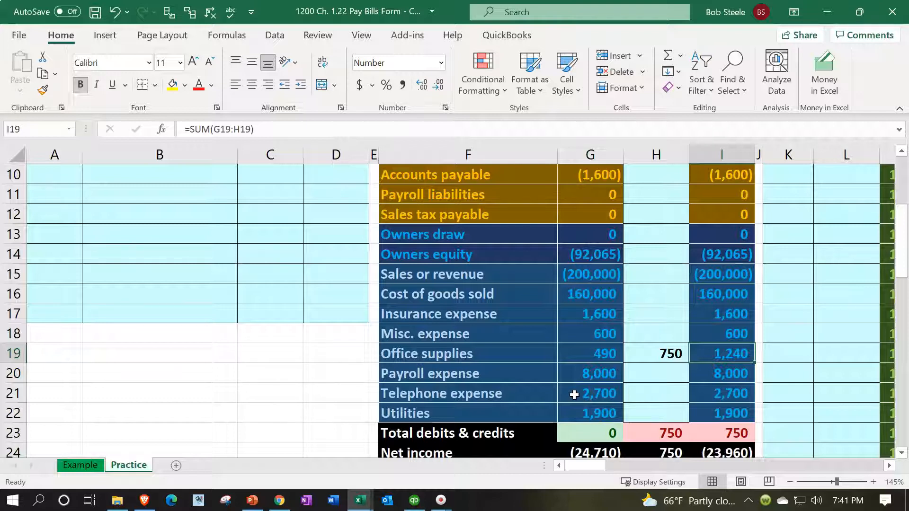
scroll(574, 395, down, 1)
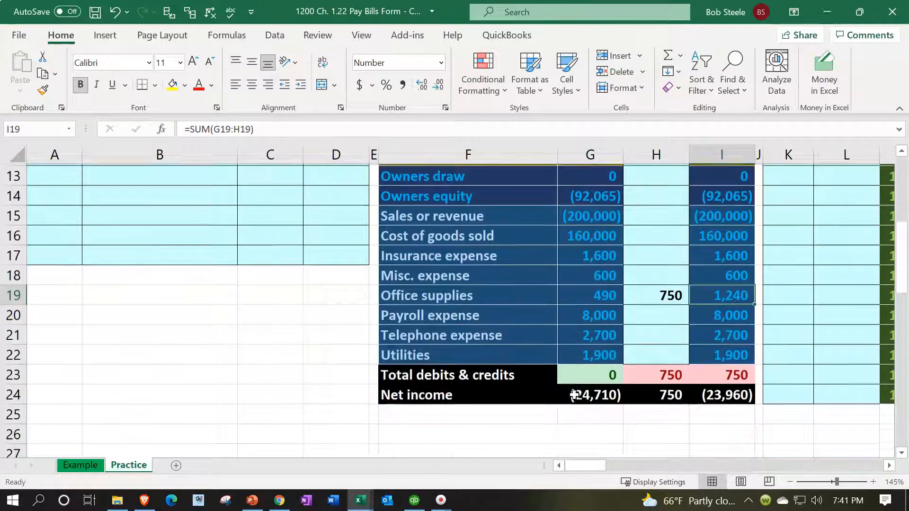
click(625, 376)
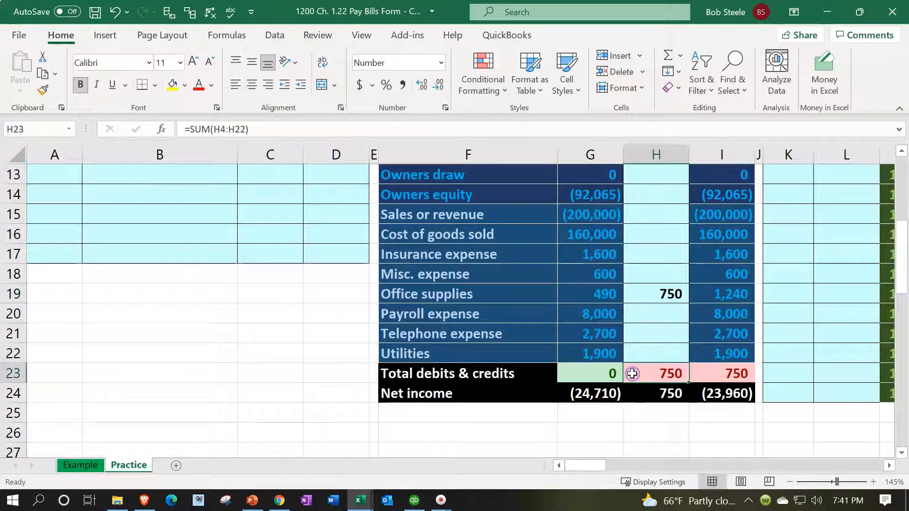
click(593, 392)
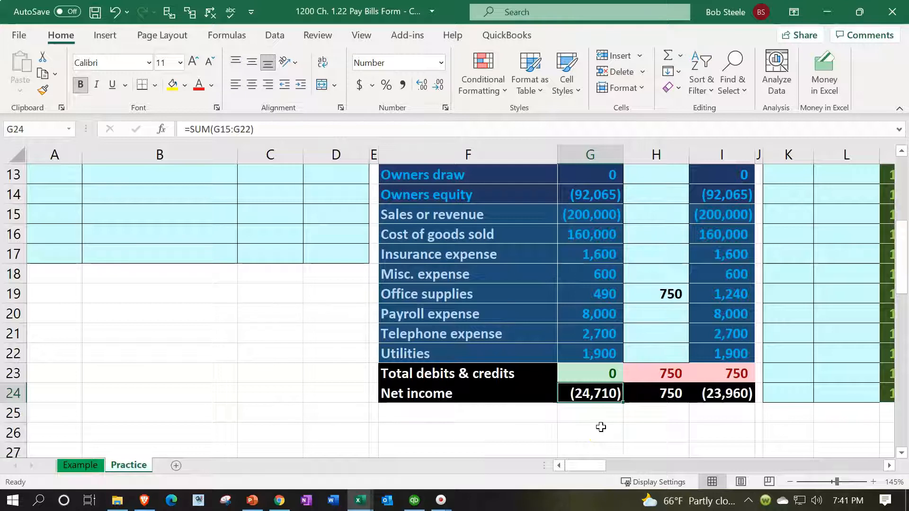
key(Right)
key(Right)
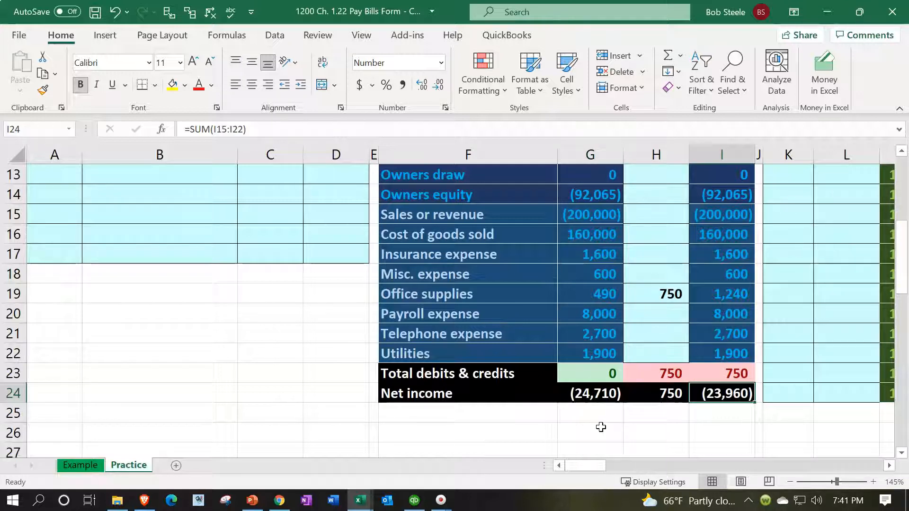
Step: Post the Accounts payable credit to the trial balance with a formula in H10 referencing D3, and check that account's ending balance
scroll(601, 427, up, 4)
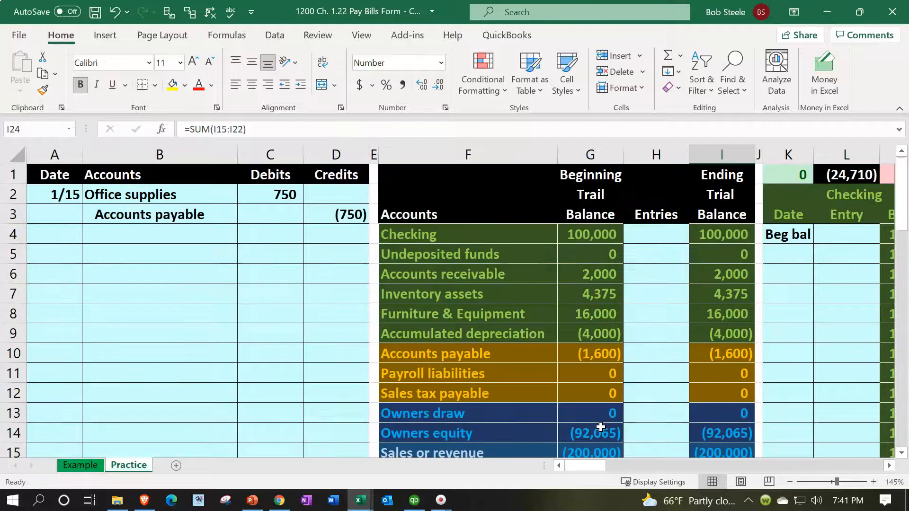
drag(210, 219, 315, 215)
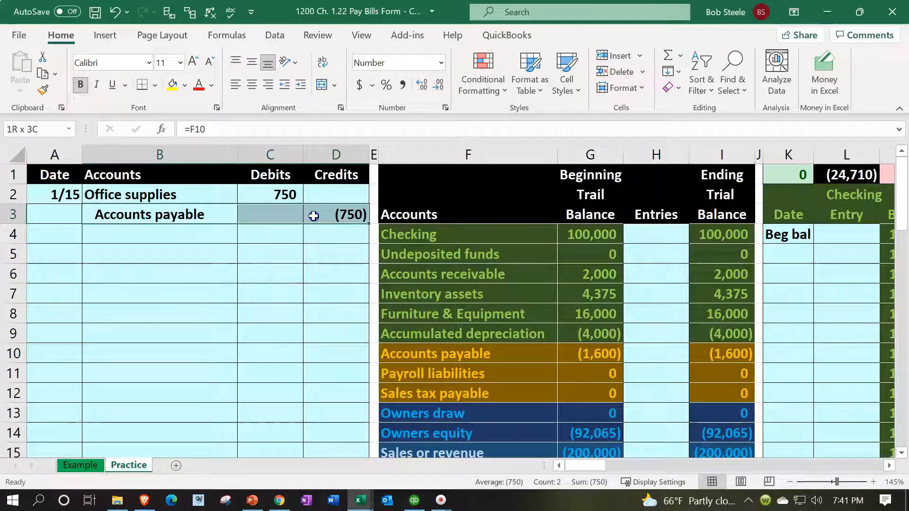
click(649, 359)
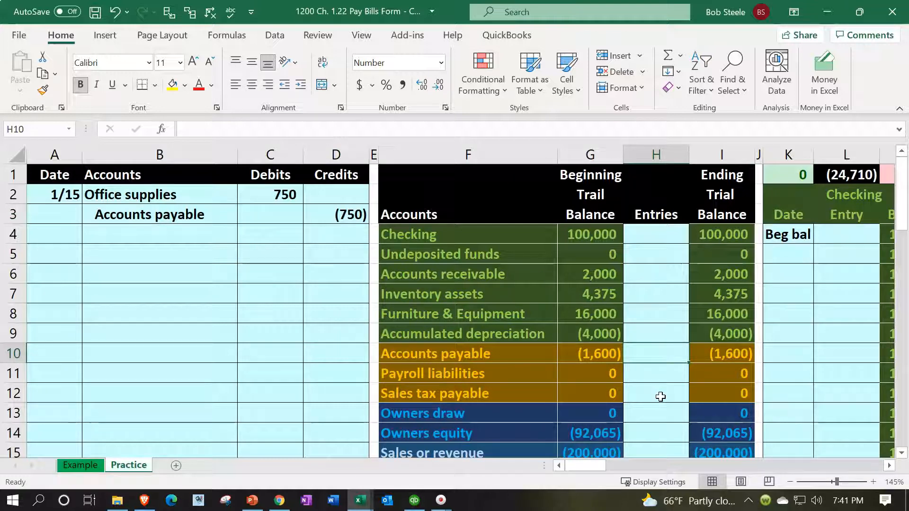
text(=)
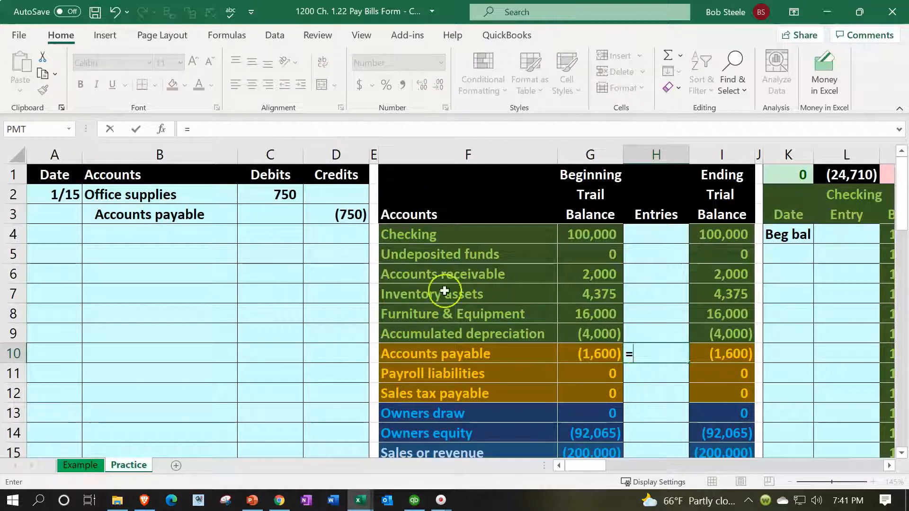
click(353, 215)
key(Return)
key(Up)
key(Left)
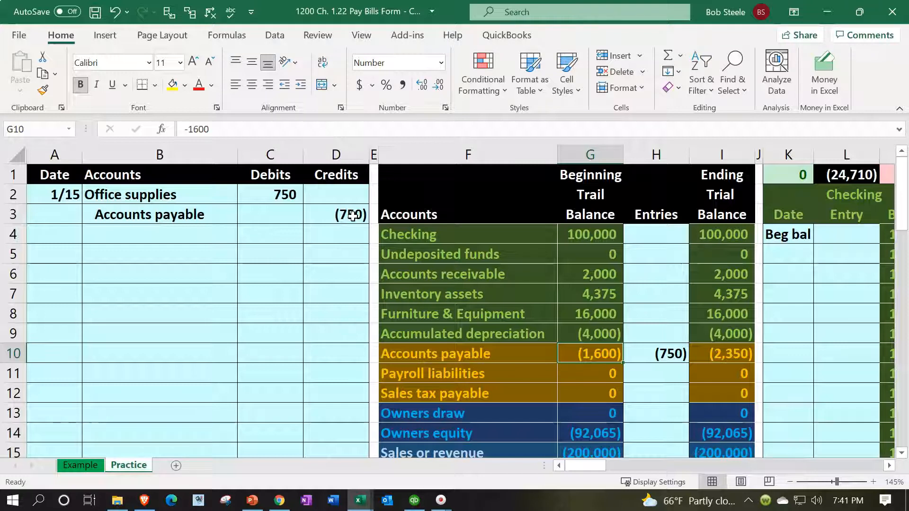
click(700, 359)
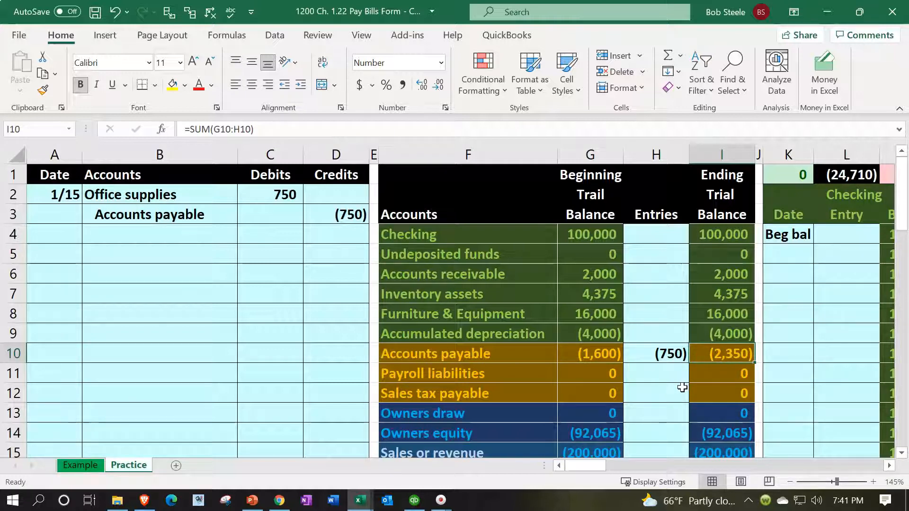
Step: Enter the date 1/15 in cell AQ5, below the beginning balance of the Office supplies general ledger account
drag(208, 192, 248, 194)
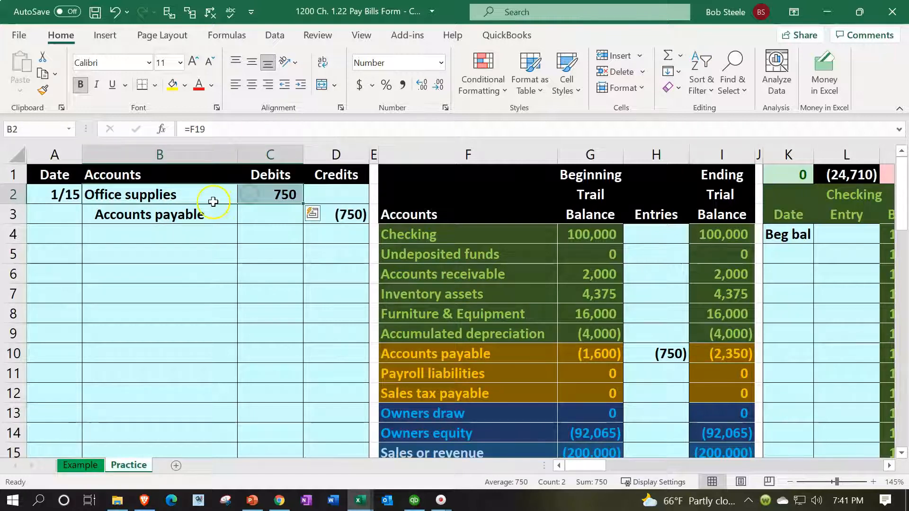
scroll(344, 330, down, 2)
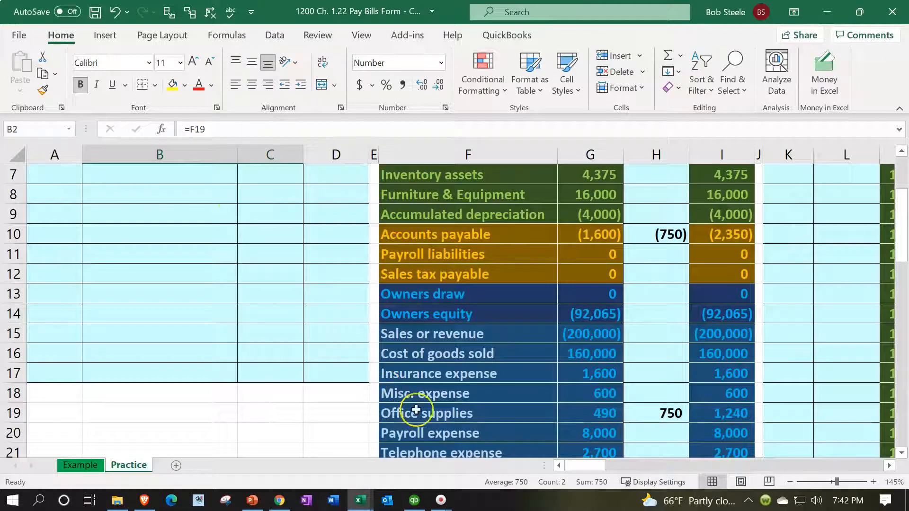
scroll(471, 359, down, 1)
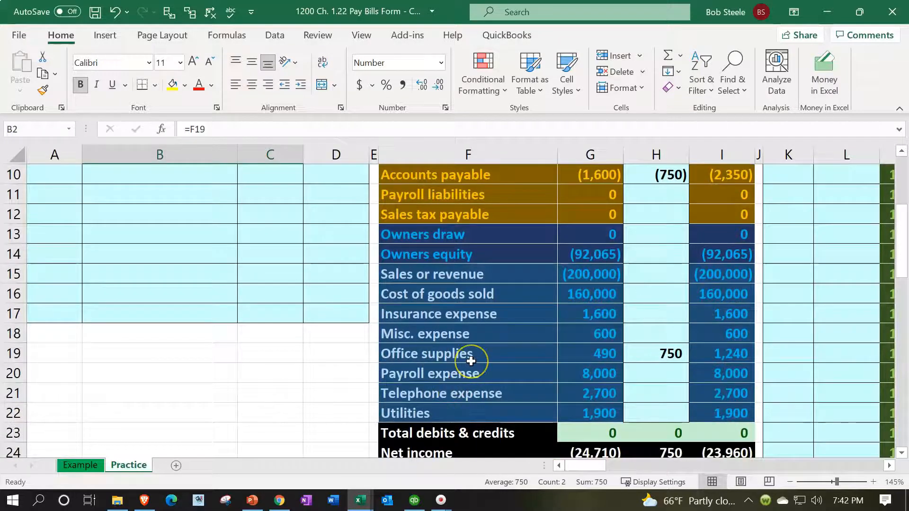
scroll(470, 359, up, 3)
click(493, 245)
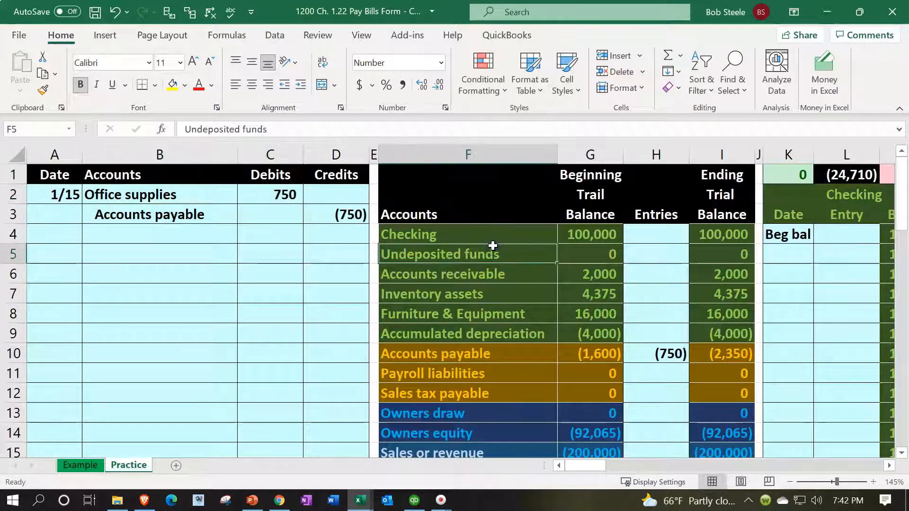
key(Right)
key(Right)
key(Right)
key(Right)
key(Right)
key(Right)
key(Right)
key(Right)
key(Right)
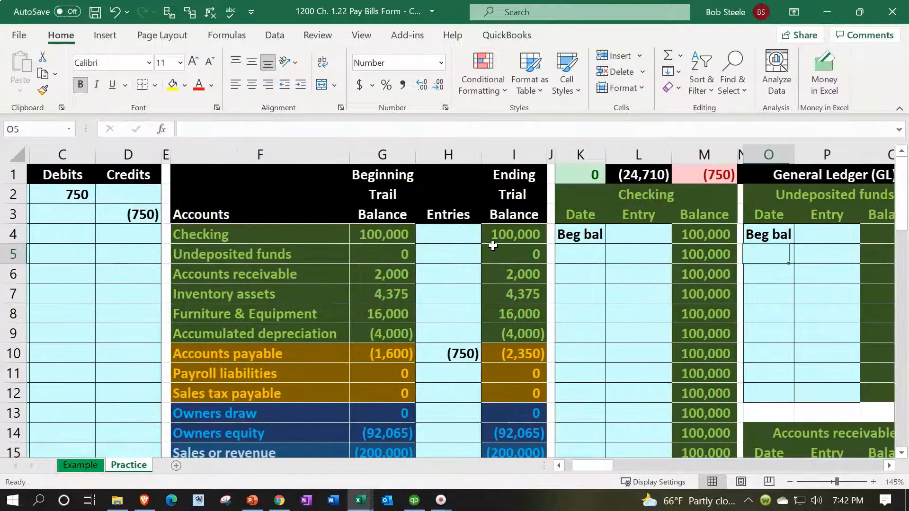
key(Right)
key(Right)
key(Right)
key(Right)
key(Right)
key(Right)
key(Right)
key(Right)
key(Right)
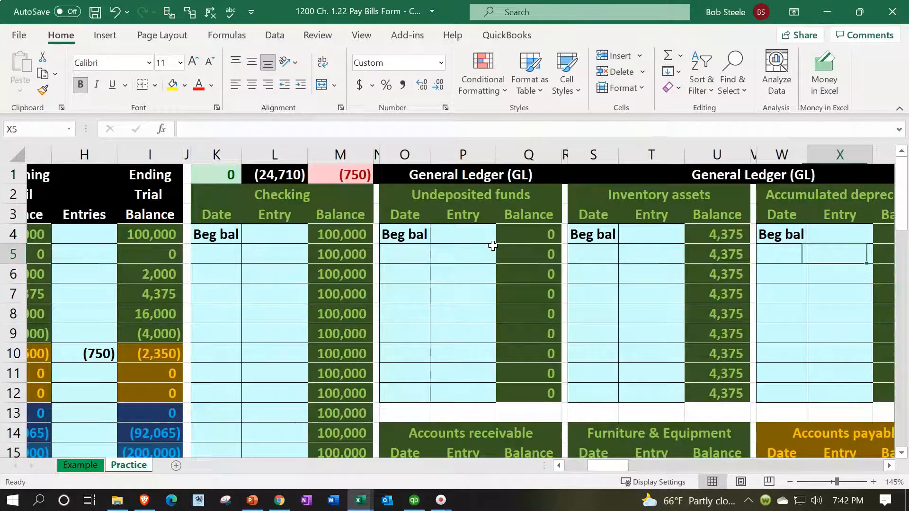
key(Right)
key(Right)
key(Right)
key(Right)
key(Right)
key(Right)
key(Right)
key(Right)
key(Right)
key(Right)
key(Right)
key(Right)
key(Right)
key(Right)
key(Right)
key(Right)
key(Right)
key(Right)
key(Right)
key(Right)
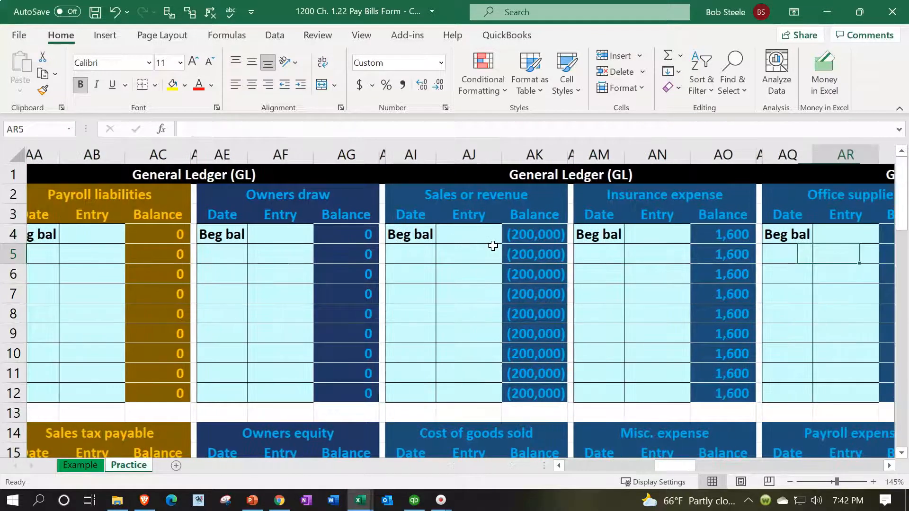
key(Right)
key(Right)
key(Right)
key(Right)
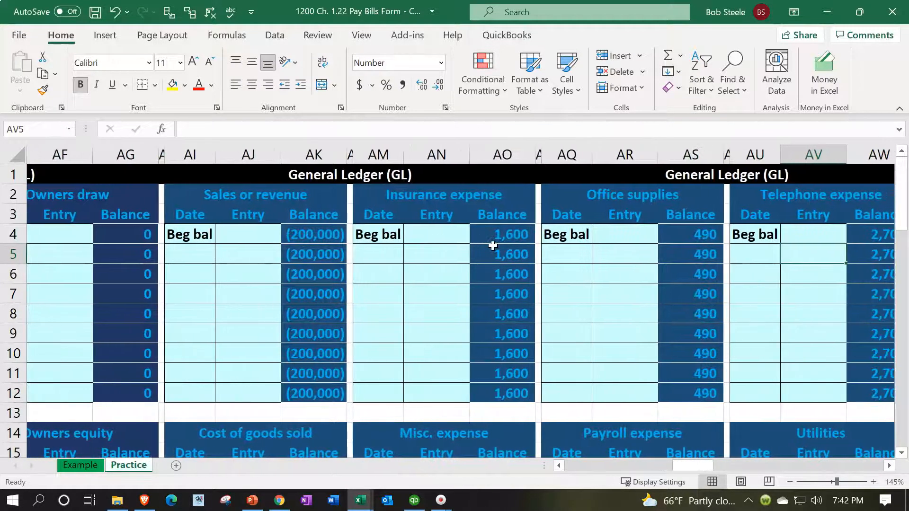
key(Right)
key(Left)
key(Left)
key(Left)
key(Left)
key(Left)
key(Left)
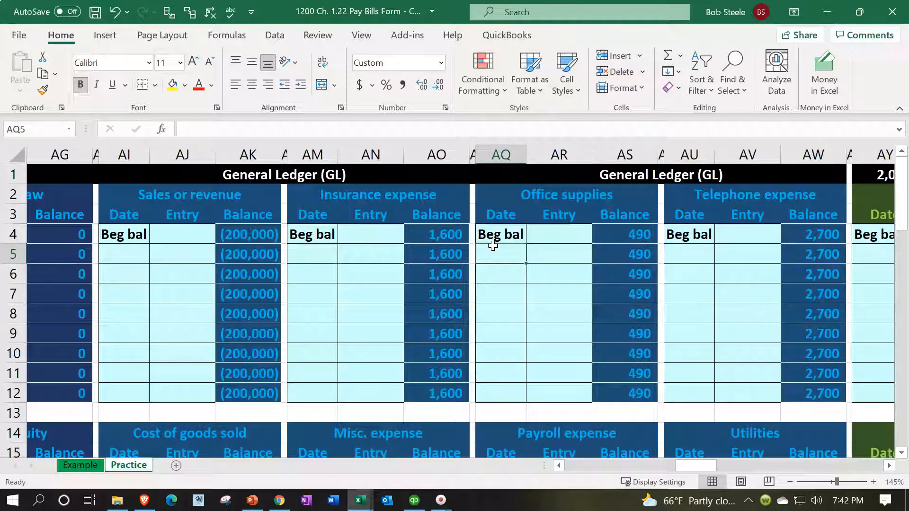
text(1/15)
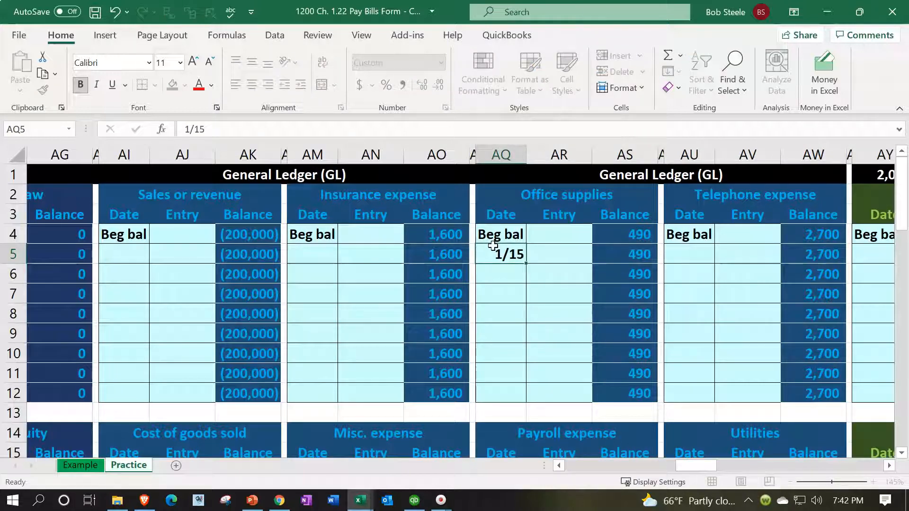
key(Tab)
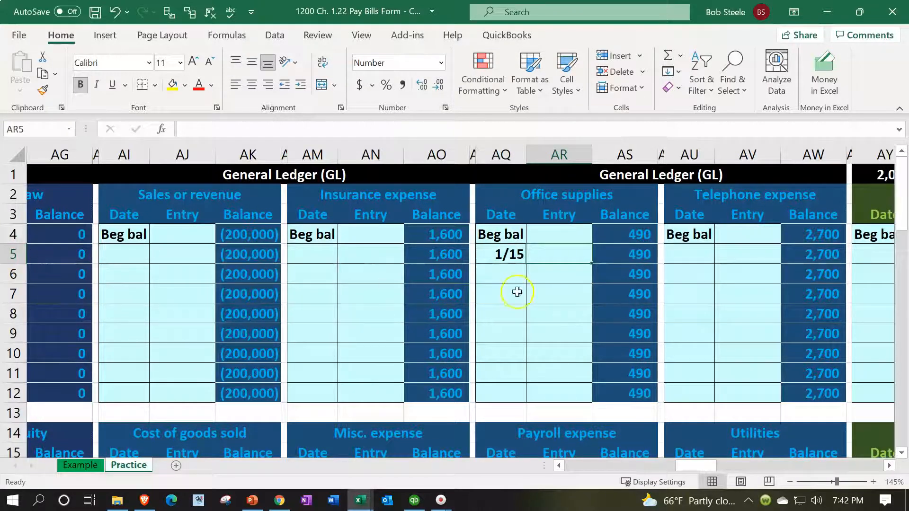
Step: Post the Office supplies debit to its general ledger account by filling Entry cell AR5 with a formula referencing C2
text(=)
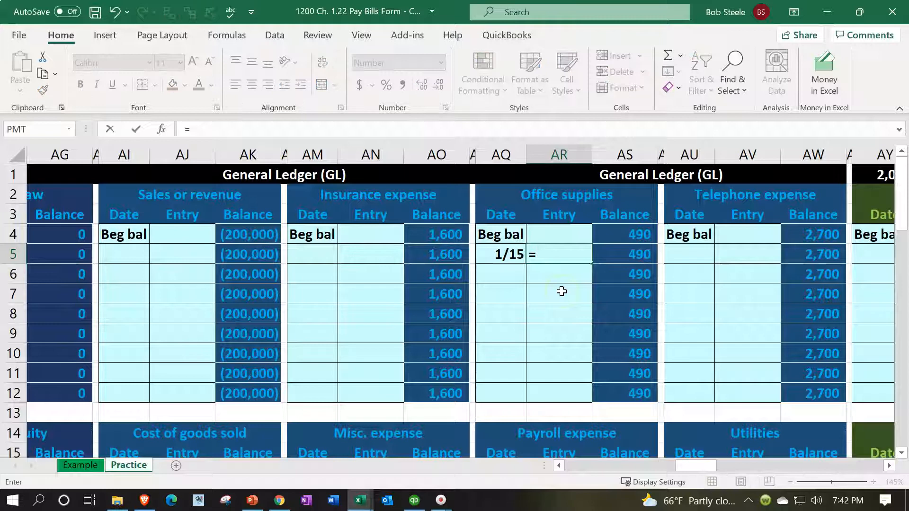
key(Left)
key(Left)
key(Left)
key(Left)
key(Left)
key(Left)
key(Left)
key(Left)
key(Left)
key(Left)
key(Left)
key(Left)
key(Left)
key(Left)
key(Left)
key(Left)
key(Left)
key(Left)
key(Left)
key(Left)
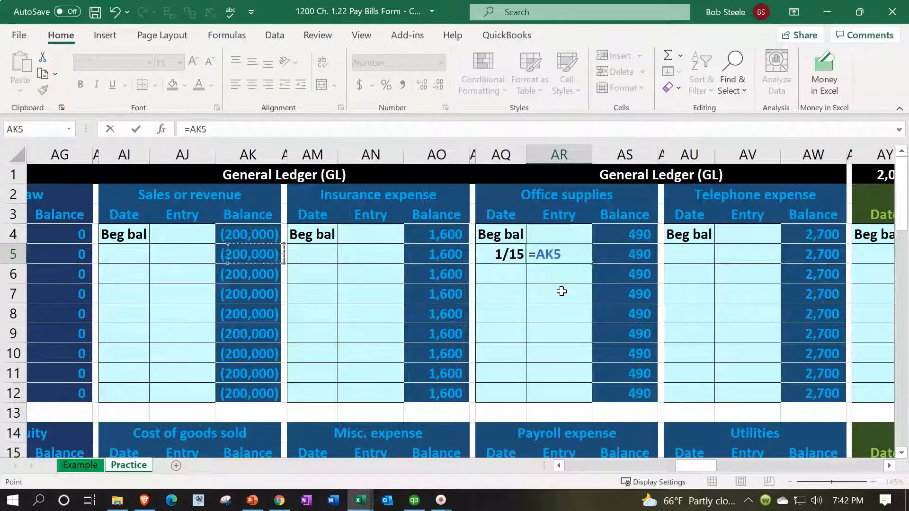
key(Left)
key(Left)
key(Left)
key(Left)
key(Left)
key(Left)
key(Left)
key(Left)
key(Left)
key(Left)
key(Left)
key(Left)
key(Left)
key(Left)
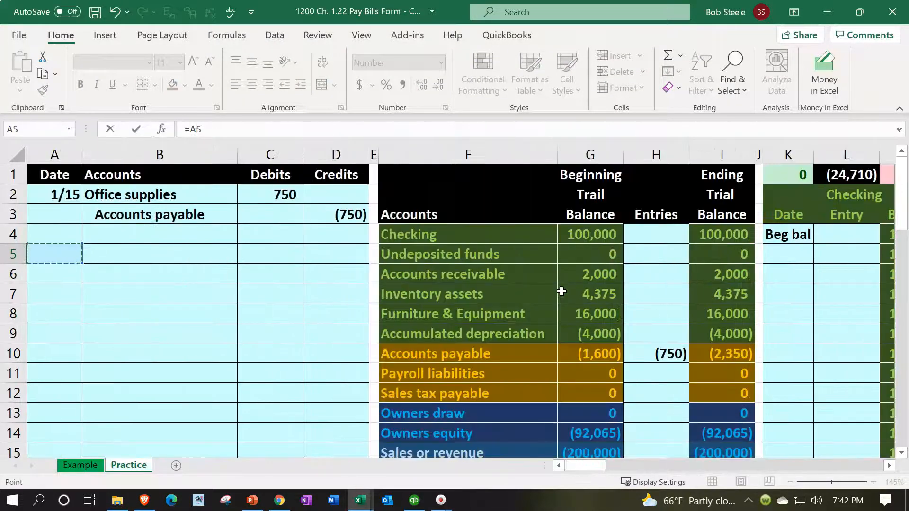
key(Up)
key(Up)
key(Up)
key(Right)
key(Right)
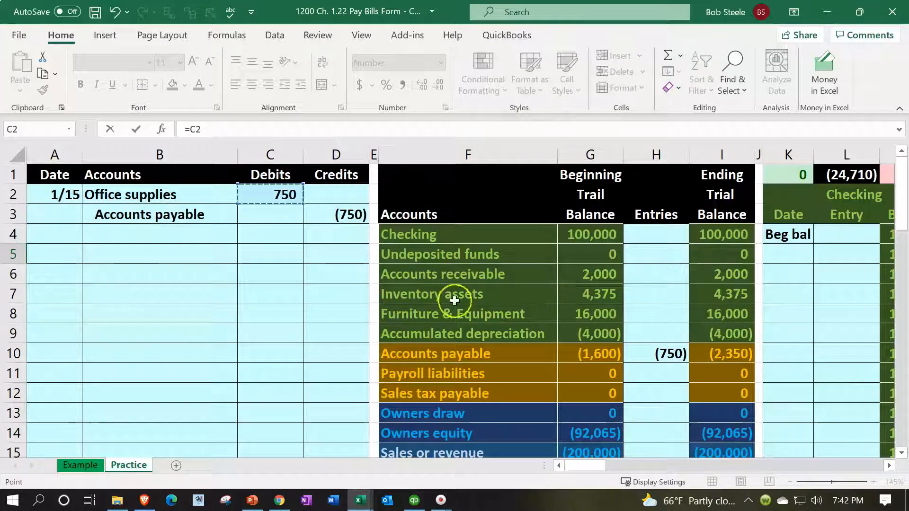
key(Tab)
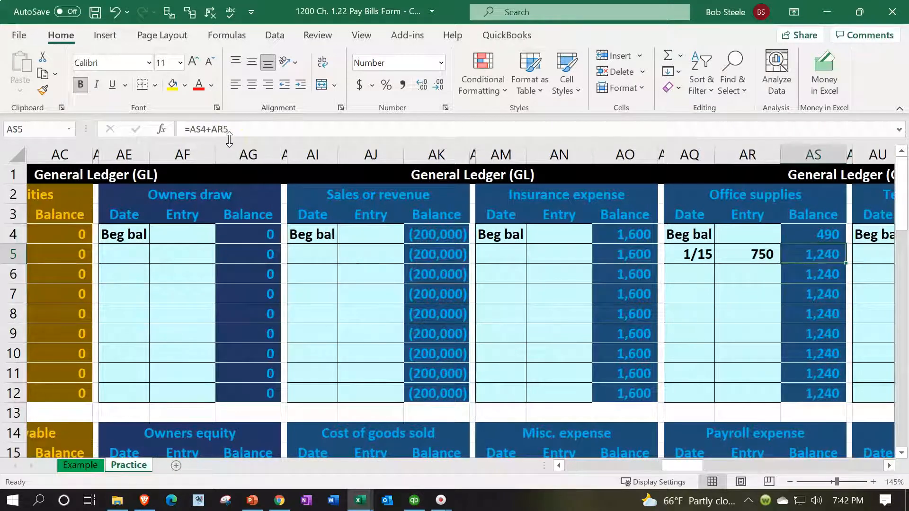
Step: Check the formula behind the Office supplies ledger entry in AR5 and the running balance in AS4 and AS5
click(758, 252)
double_click(763, 250)
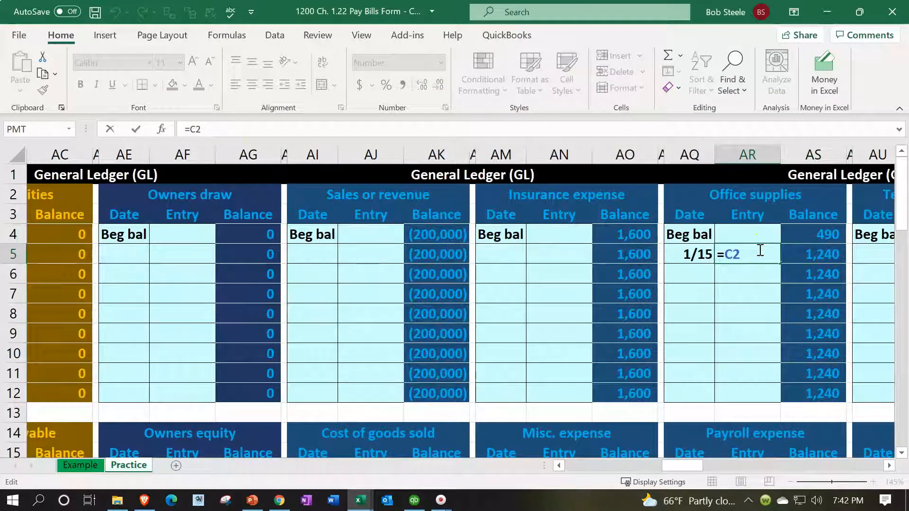
key(Tab)
key(Up)
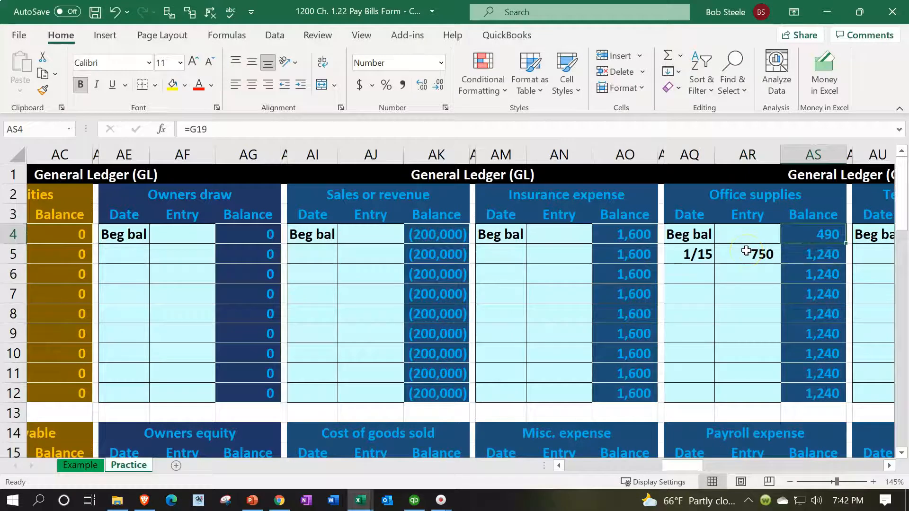
key(Left)
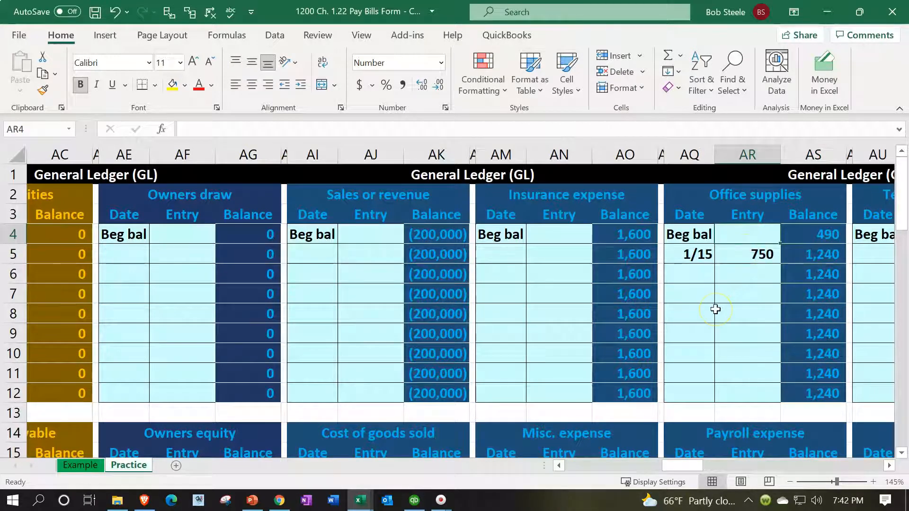
key(Down)
key(Right)
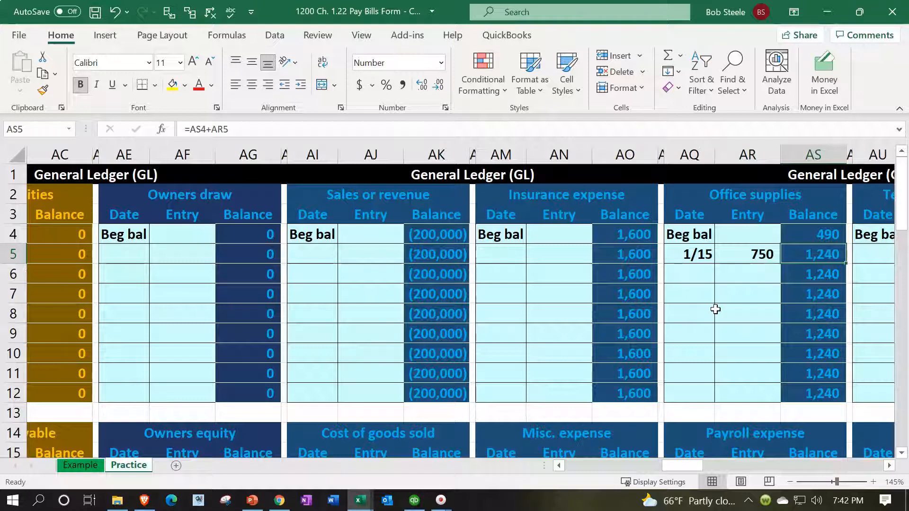
Step: Compare the Office supplies ending balance in the trial balance with its ledger account, and inspect the general ledger check total in K1
key(Left)
key(Left)
key(Left)
key(Left)
key(Left)
key(Left)
key(Left)
key(Left)
key(Left)
key(Left)
key(Left)
key(Left)
key(Left)
key(Left)
key(Left)
key(Left)
key(Left)
key(Left)
key(Left)
key(Left)
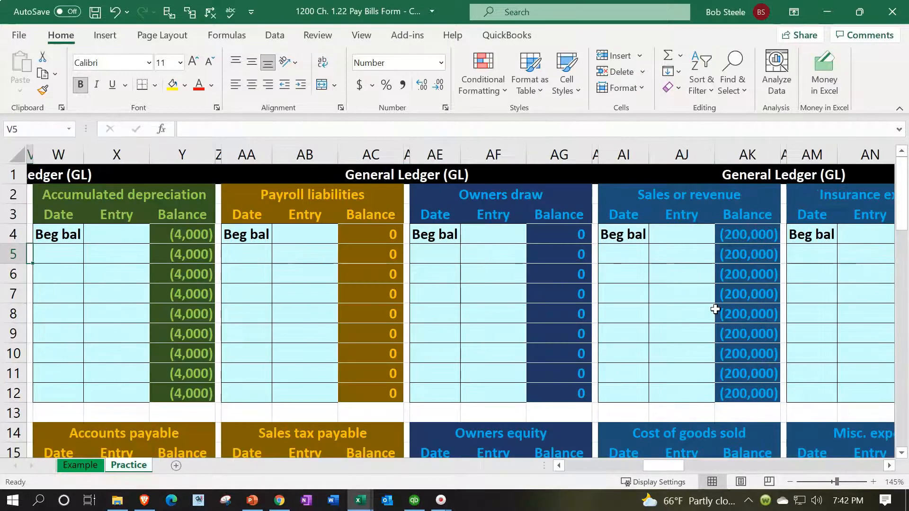
key(Left)
key(Left)
key(Left)
key(Left)
key(Left)
key(Left)
key(Left)
key(Left)
key(Left)
key(Left)
key(Left)
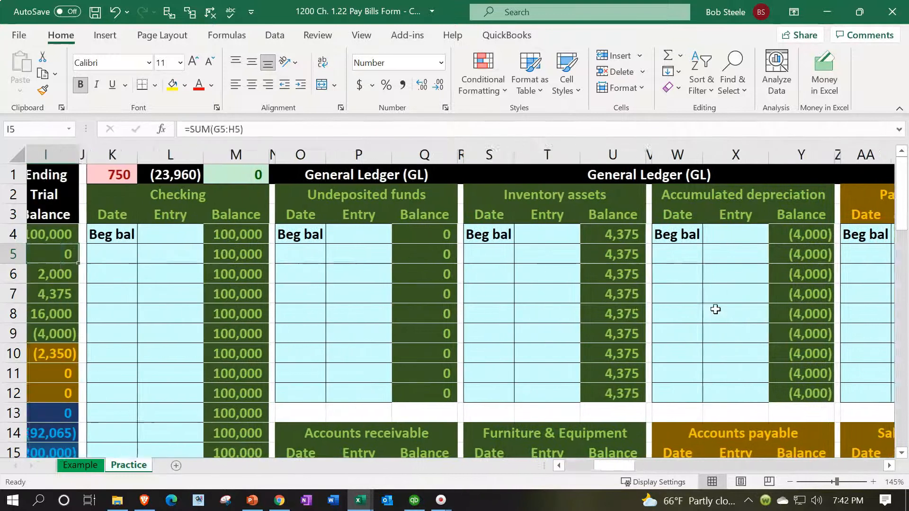
key(Left)
key(Left)
scroll(615, 377, down, 3)
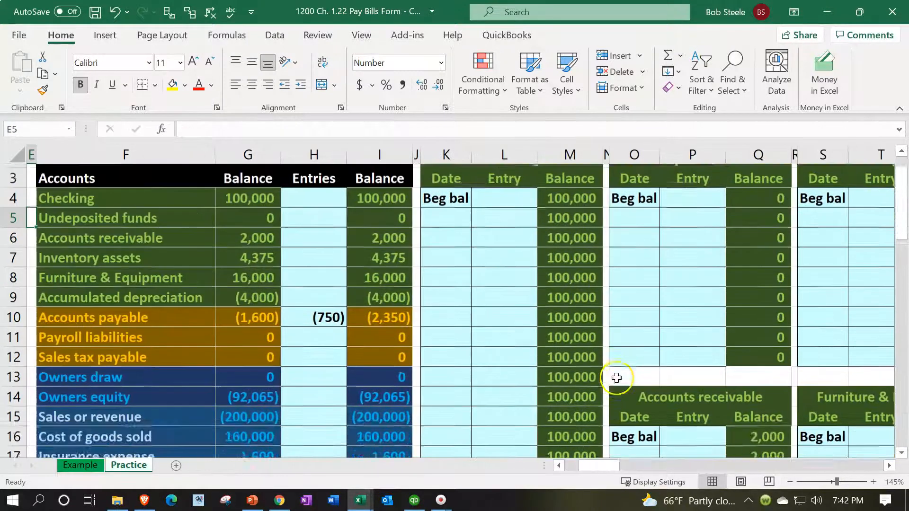
click(398, 363)
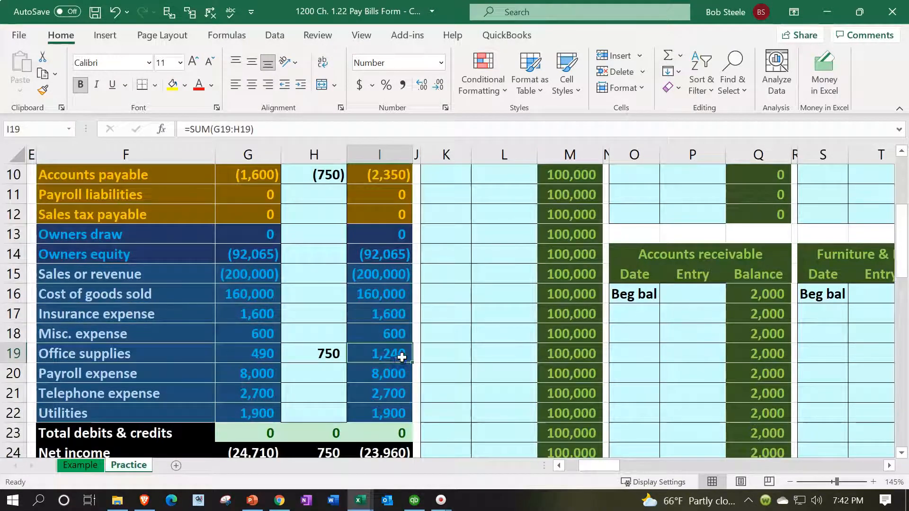
scroll(420, 382, up, 3)
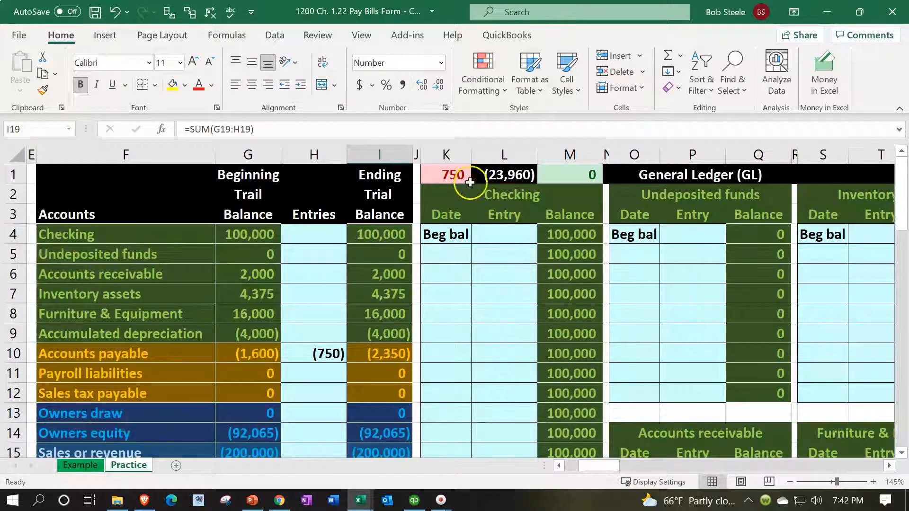
click(451, 176)
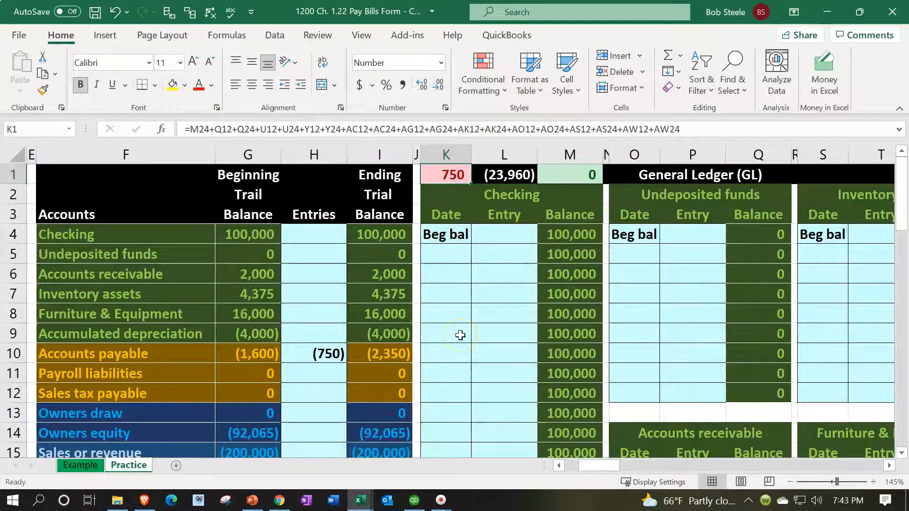
Step: Review the Accounts payable credit in the journal entry and its posting in trial balance cell H10
key(Left)
key(Left)
key(Left)
key(Left)
key(Left)
key(Left)
key(Left)
key(Left)
key(Left)
key(Left)
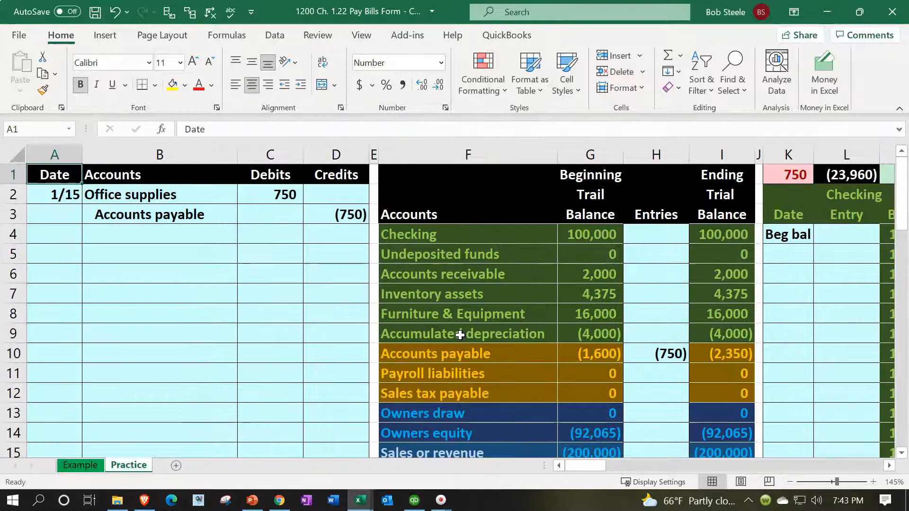
key(Down)
key(Down)
key(Right)
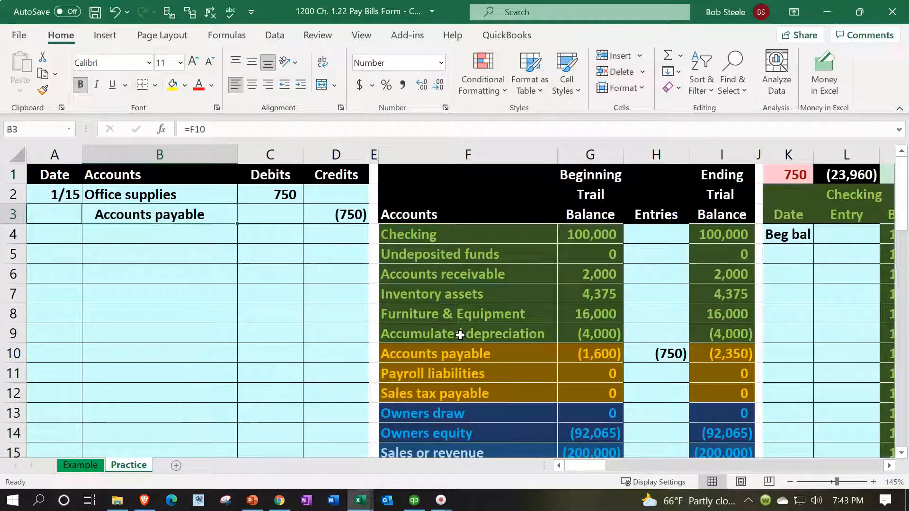
key(Right)
key(Right)
key(Down)
key(Down)
key(Down)
key(Down)
key(Down)
key(Down)
key(Down)
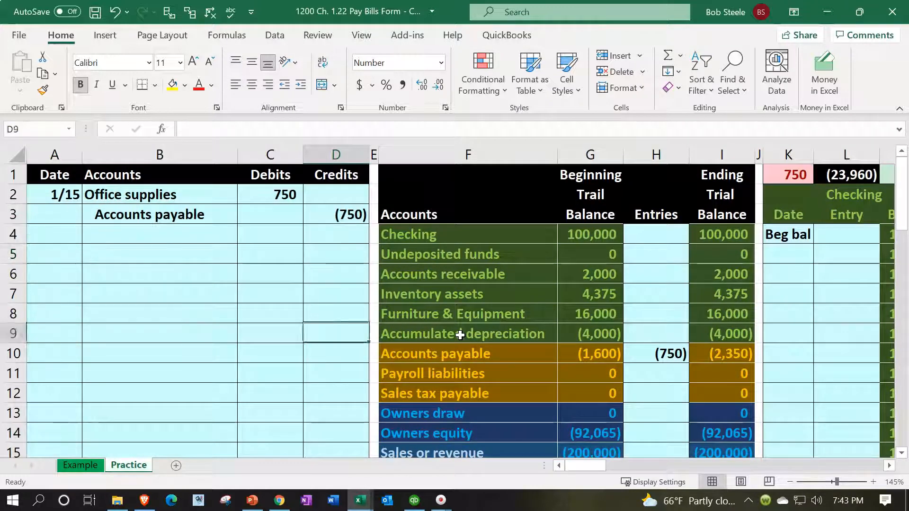
key(Right)
key(Right)
Step: Enter the date 1/15 in cell W17, below the beginning balance of the Accounts payable general ledger account
key(Right)
key(Right)
key(Right)
key(Right)
key(Right)
key(Right)
key(Right)
key(Right)
key(Right)
key(Right)
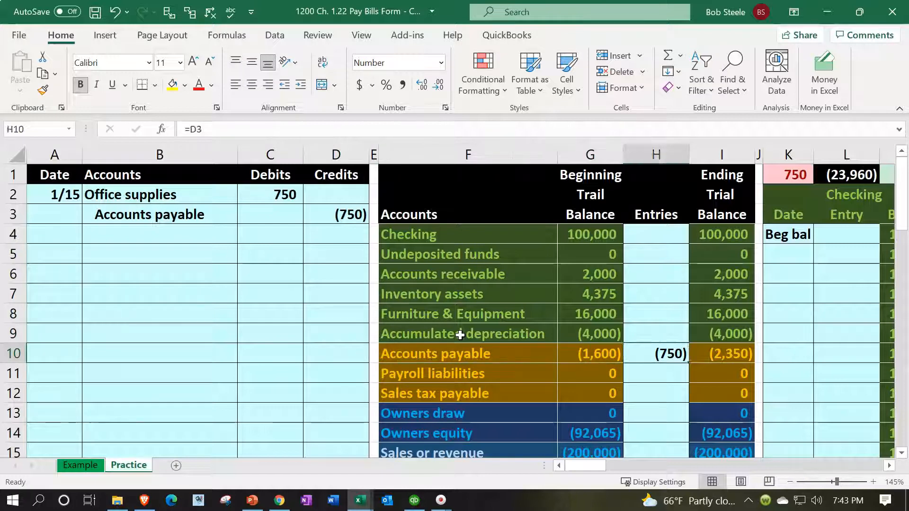
key(Right)
key(Right)
key(Right)
key(Right)
key(Right)
key(Right)
key(Right)
key(Right)
key(Right)
key(Right)
key(Right)
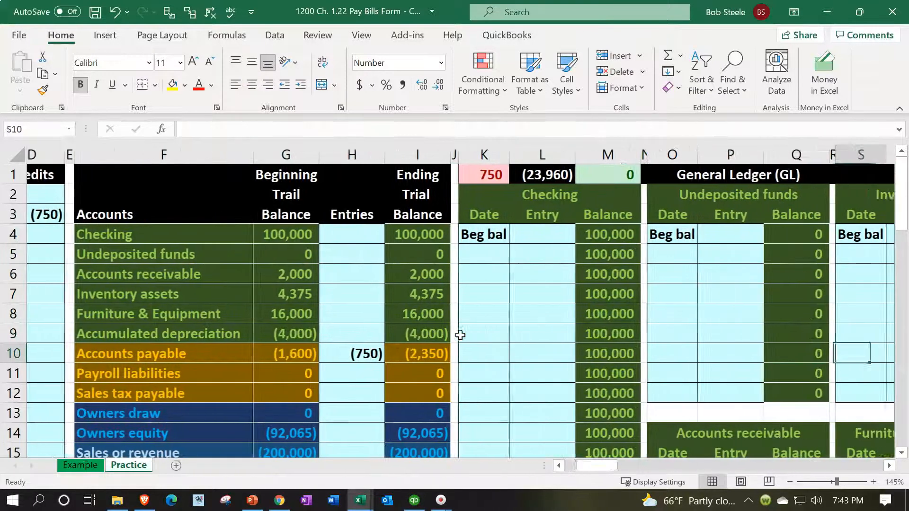
key(Down)
key(Down)
key(Down)
key(Down)
key(Down)
key(Down)
key(Down)
key(Down)
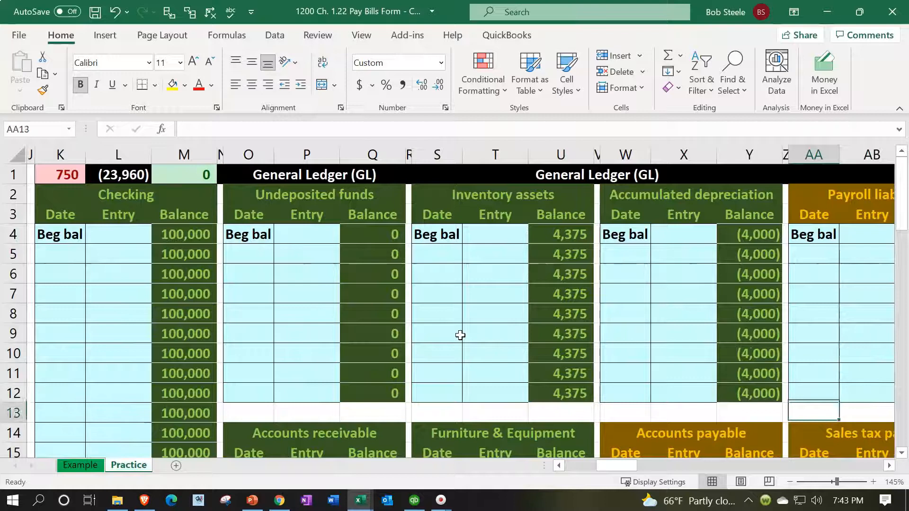
key(Left)
key(Left)
key(Left)
key(Left)
key(Up)
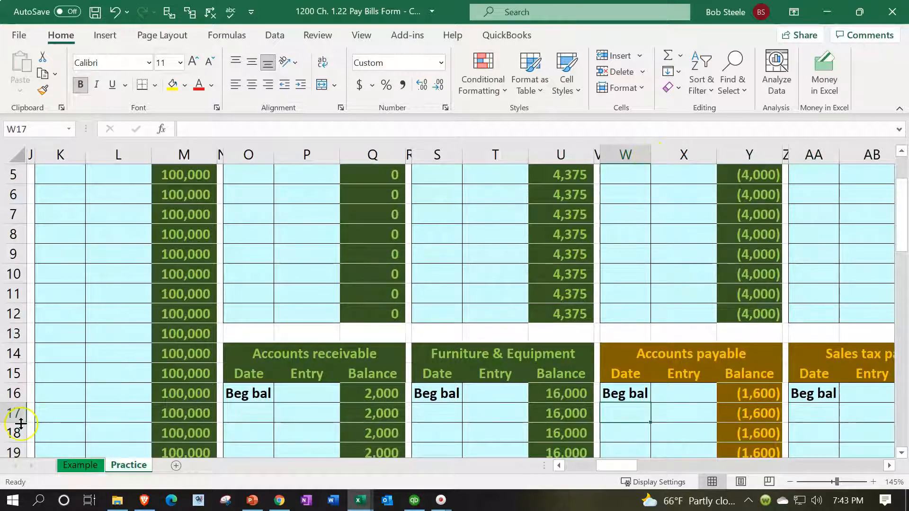
text(1/15)
key(Tab)
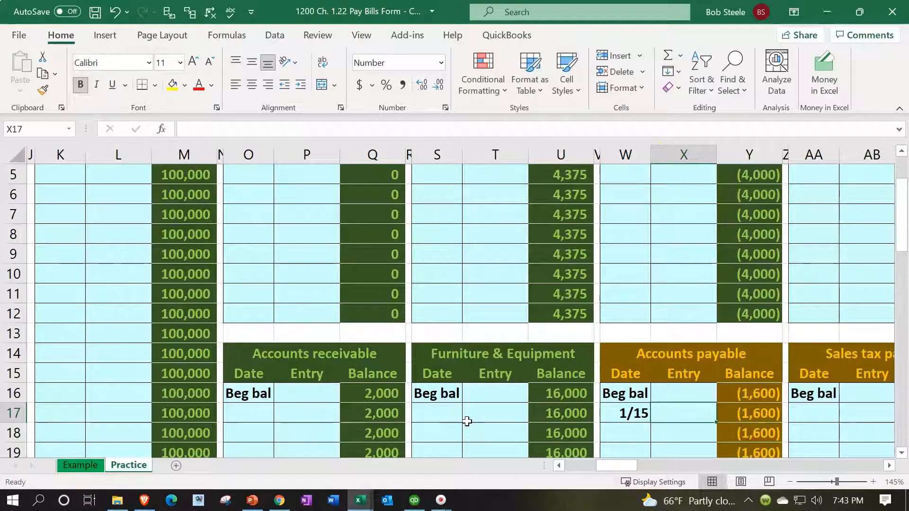
Step: Post the Accounts payable credit to its general ledger account by filling Entry cell X17 with a formula referencing D3
text(=)
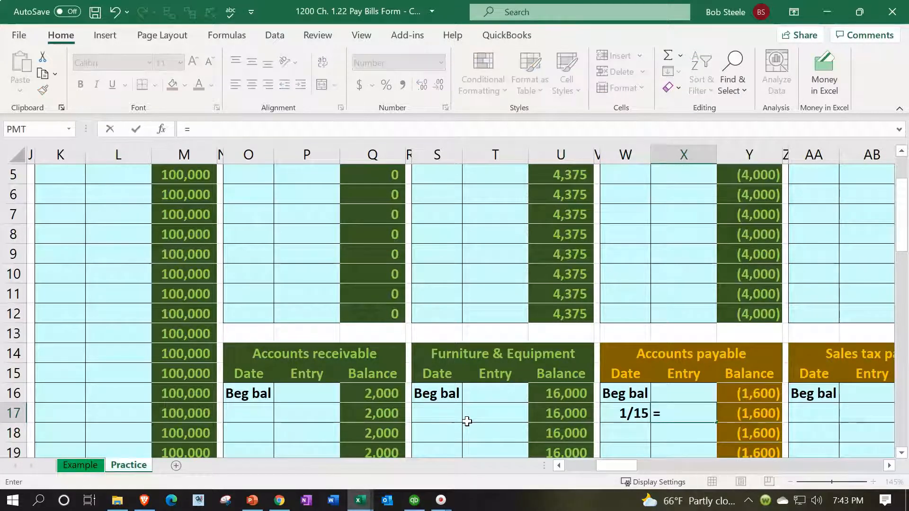
key(Left)
key(Left)
key(Left)
key(Left)
key(Left)
key(Left)
key(Left)
key(Left)
key(Left)
key(Left)
key(Left)
key(Left)
key(Left)
key(Left)
key(Left)
key(Left)
key(Left)
key(Left)
key(Left)
key(Left)
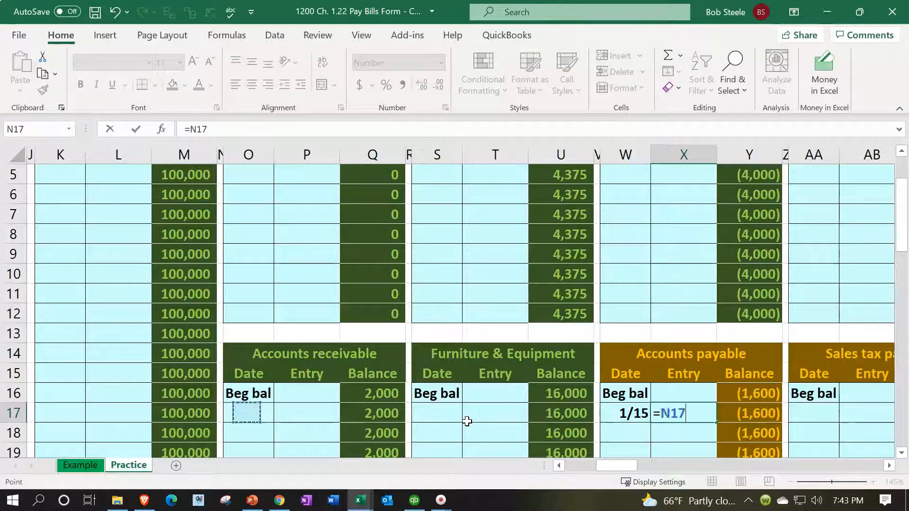
key(Up)
key(Up)
key(Up)
key(Up)
key(Up)
key(Up)
key(Up)
key(Up)
key(Up)
key(Up)
key(Up)
key(Up)
key(Up)
key(Up)
key(Up)
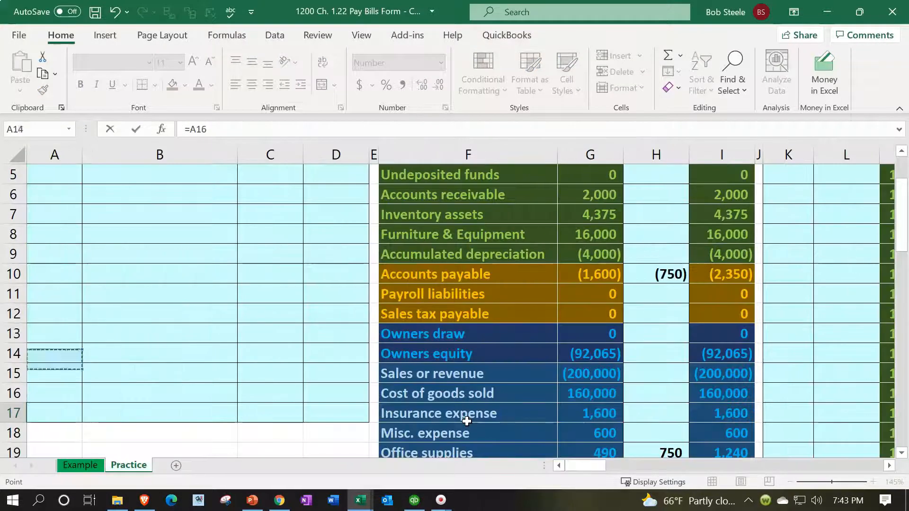
key(Down)
key(Right)
key(Right)
key(Right)
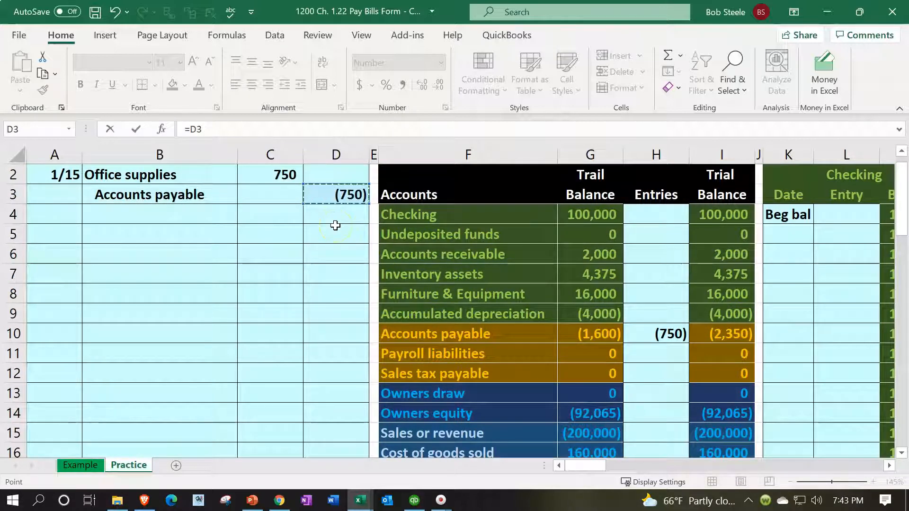
key(Return)
Step: Check the formula behind the Accounts payable ledger entry in X17 and the account's running balance
key(Right)
key(Right)
key(Right)
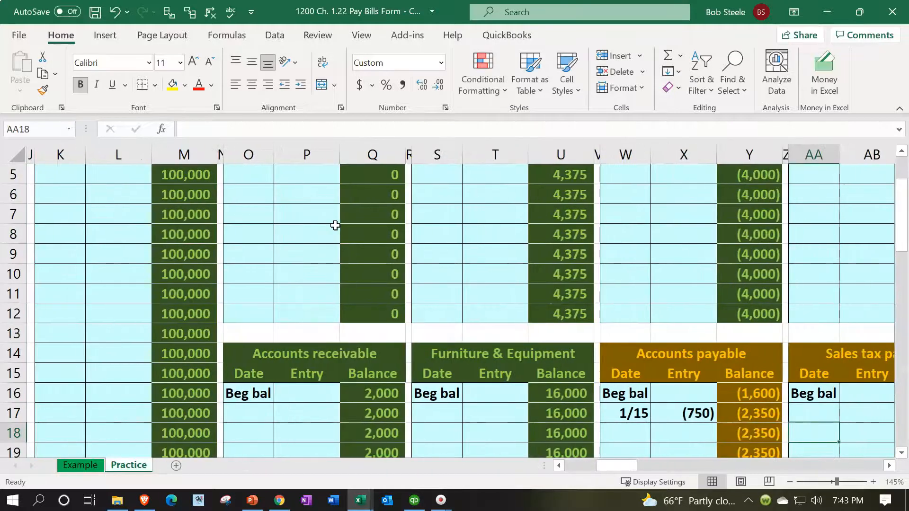
scroll(637, 319, down, 1)
double_click(681, 353)
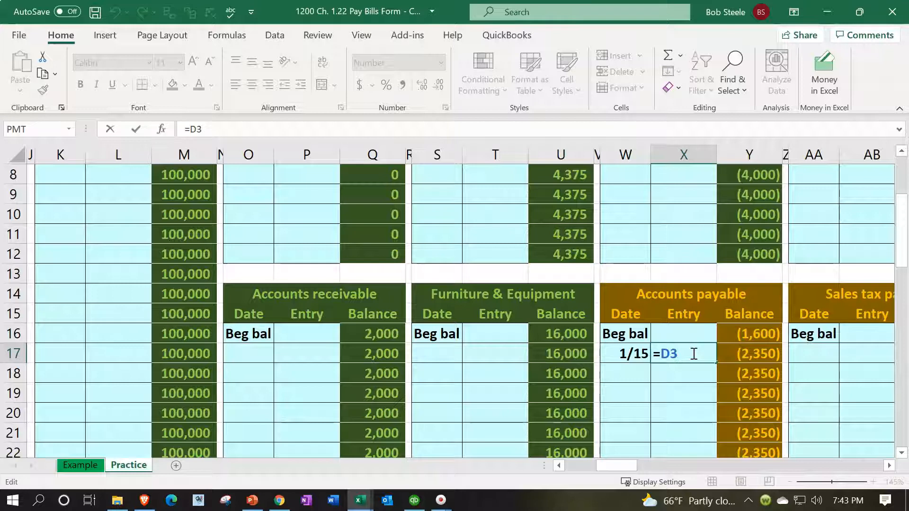
key(Return)
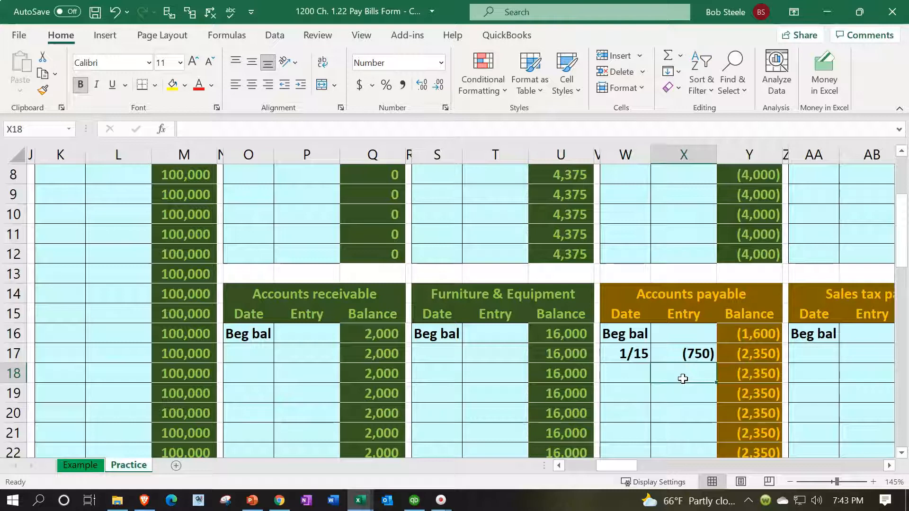
Step: Trace the precedents of the Accounts payable ledger entry in X17 and view the formula auditing commands
click(684, 354)
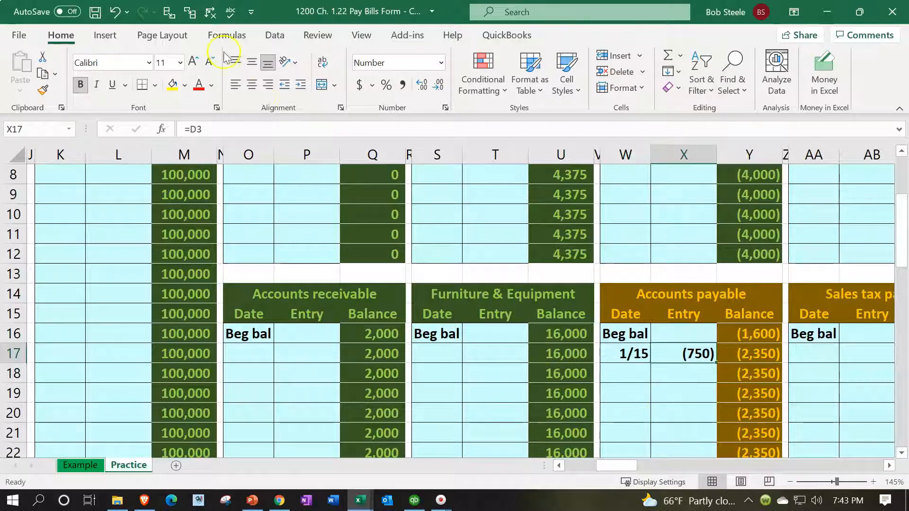
click(169, 12)
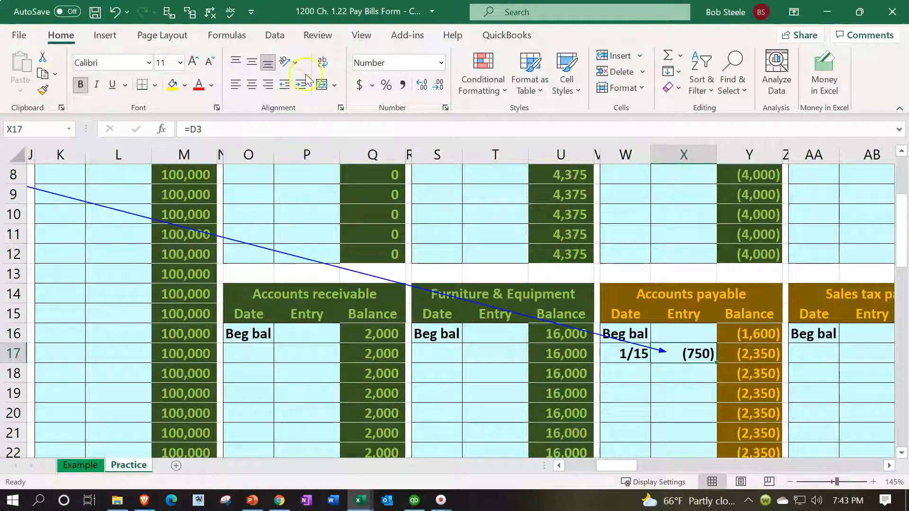
click(229, 36)
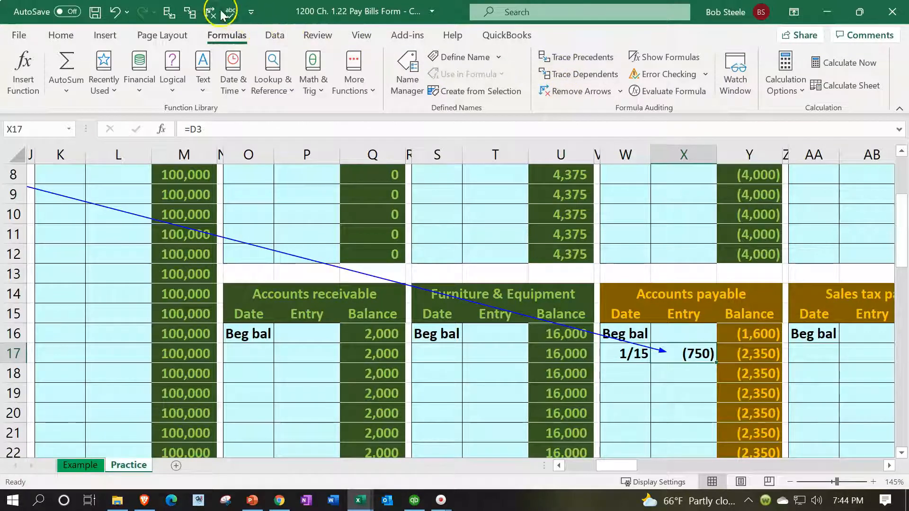
click(59, 35)
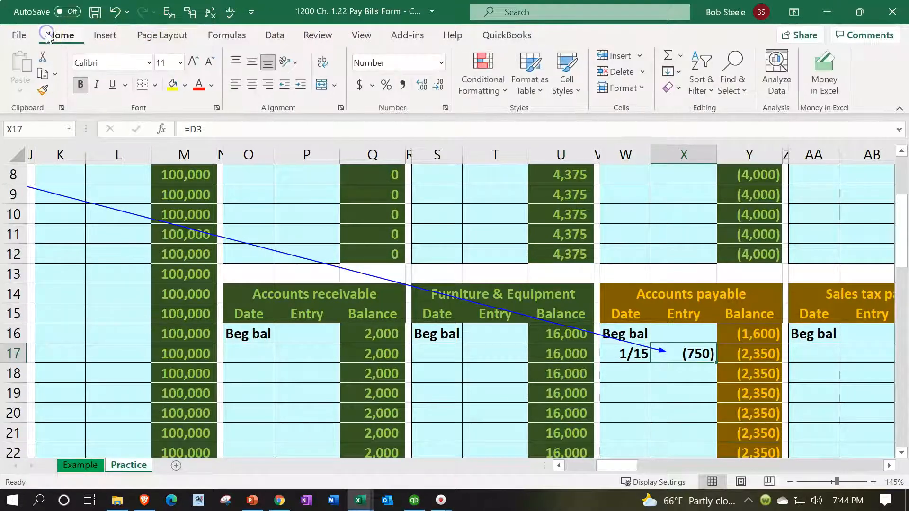
click(661, 277)
key(Down)
key(Down)
key(Down)
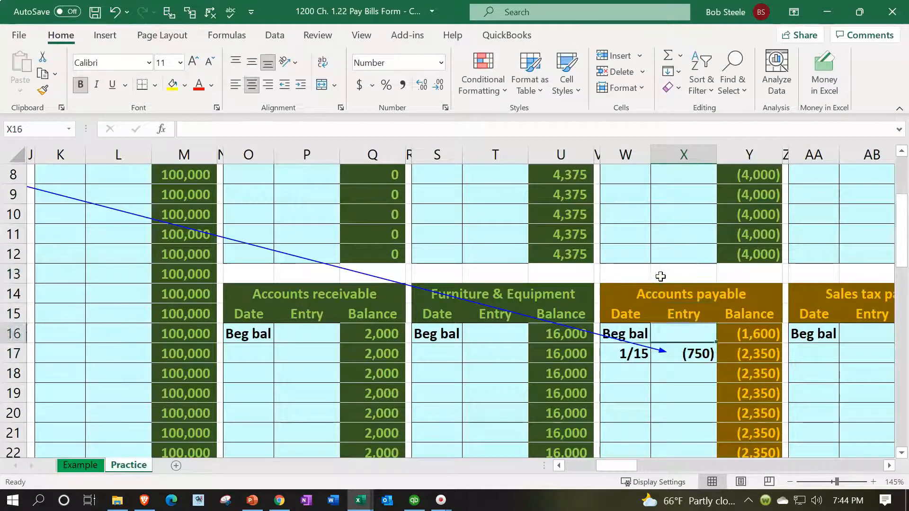
Step: Compare the Accounts payable ledger balance in Y17 with its ending trial balance in I10, and check the general ledger control formula in K1
key(Right)
key(Down)
key(Left)
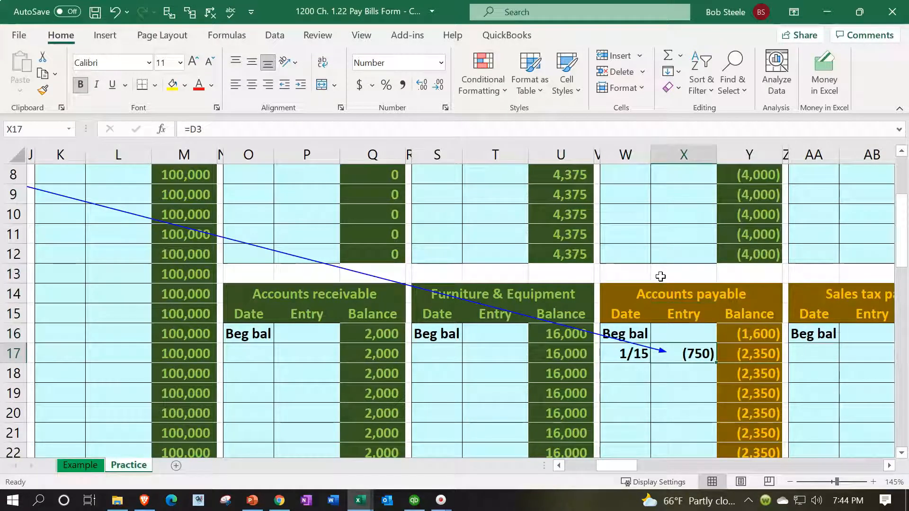
key(Right)
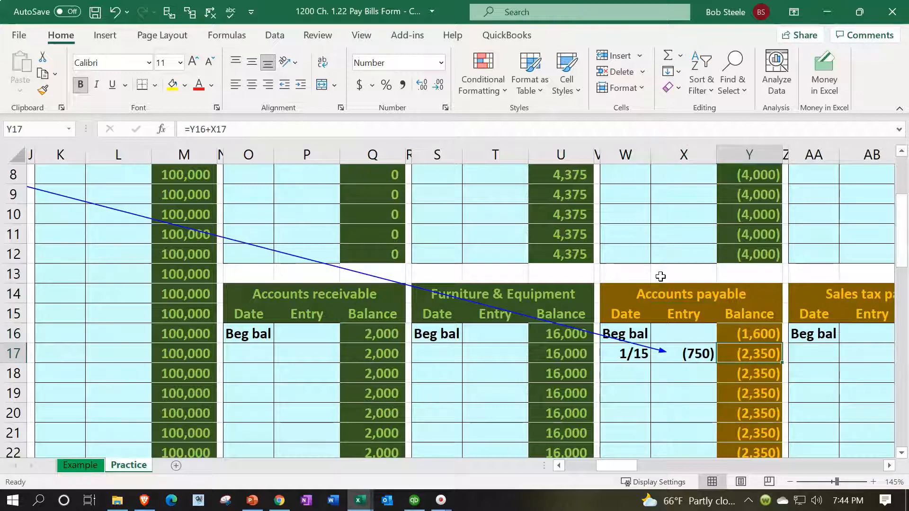
key(Left)
key(Left)
key(Left)
key(Left)
key(Left)
key(Left)
key(Left)
key(Left)
key(Left)
key(Left)
key(Left)
key(Left)
key(Left)
key(Left)
key(Left)
key(Left)
key(Left)
key(Left)
key(Left)
key(Left)
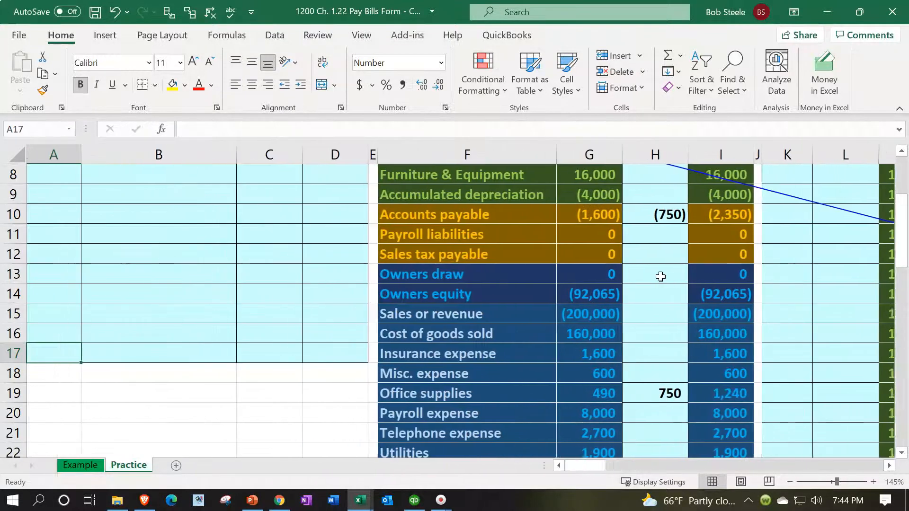
scroll(661, 277, up, 2)
click(745, 339)
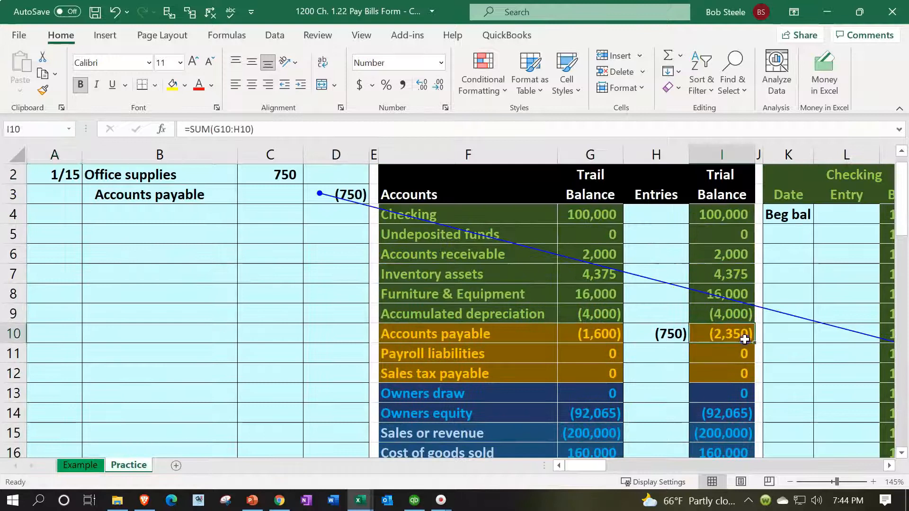
scroll(767, 265, up, 1)
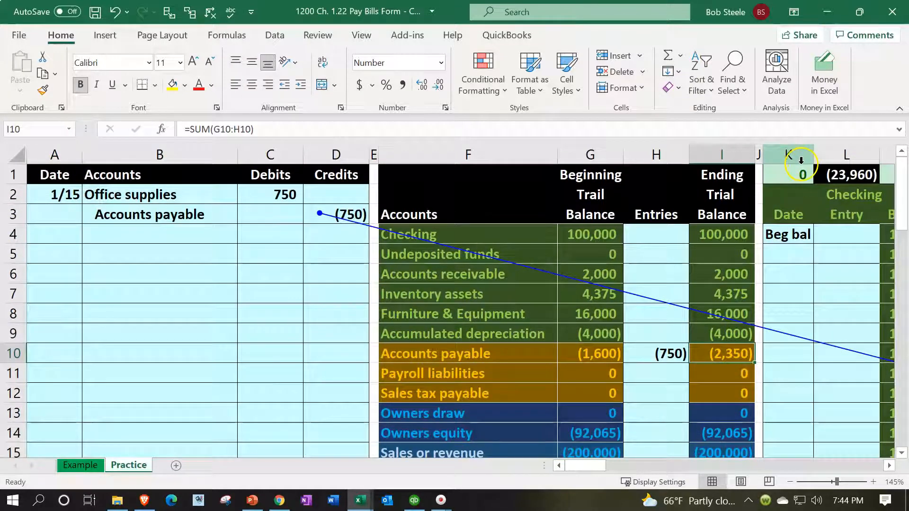
click(801, 173)
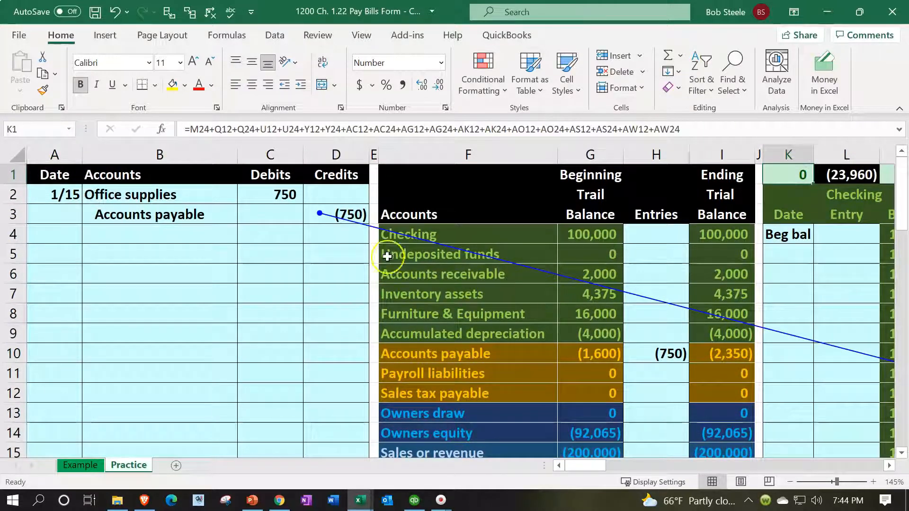
Step: Remove the trace arrows from the sheet and review the Accounts payable line of the journal entry in B3:D3
click(210, 12)
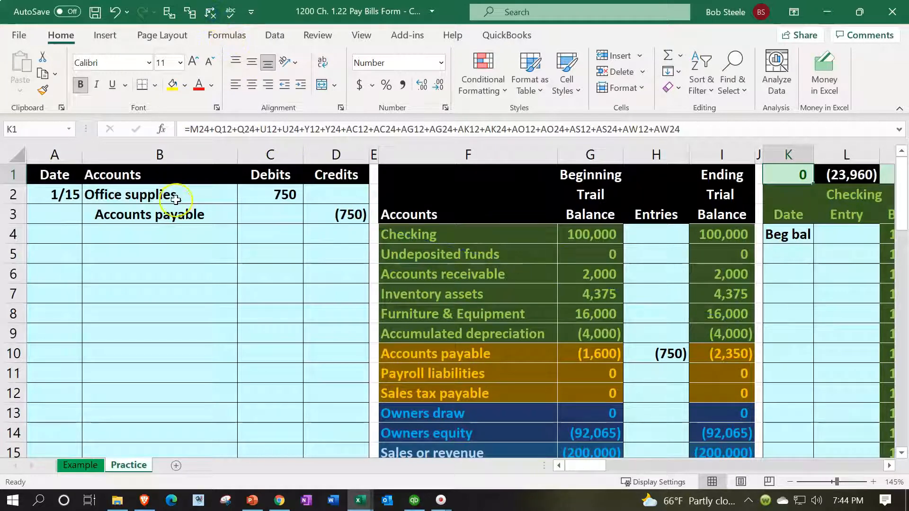
drag(177, 213, 322, 219)
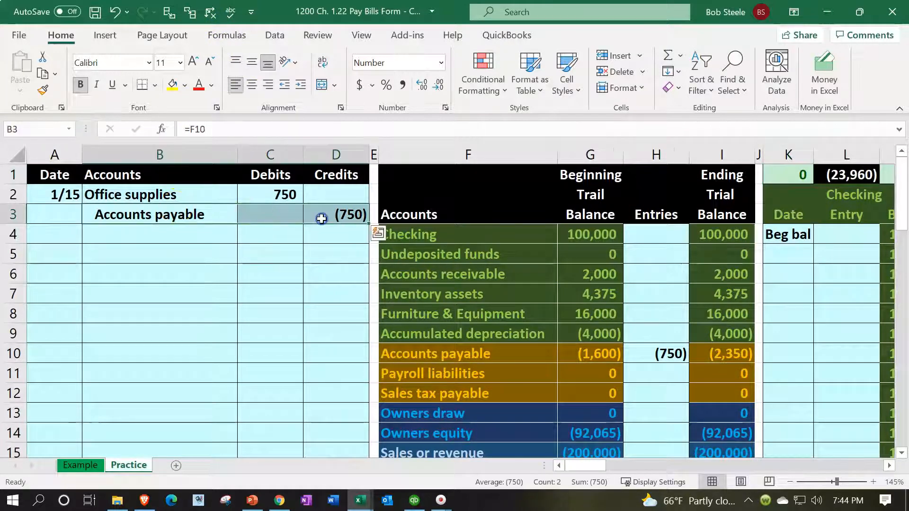
click(315, 330)
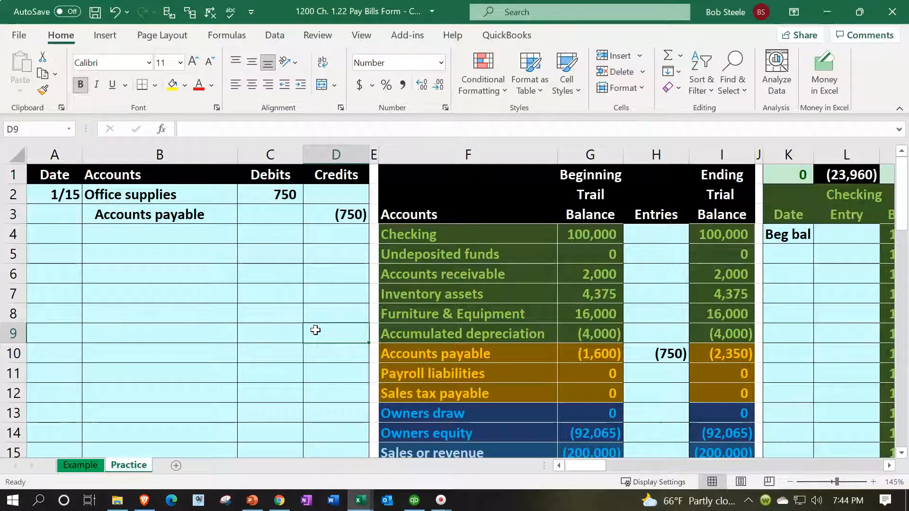
Step: Examine the Accounts Payable Subsidiary Ledger and the formula in BH1 that compares its total with the trial balance
key(Right)
key(Right)
key(Right)
key(Right)
key(Right)
key(Right)
key(Right)
key(Right)
key(Right)
key(Right)
key(Right)
key(Right)
key(Right)
key(Right)
key(Right)
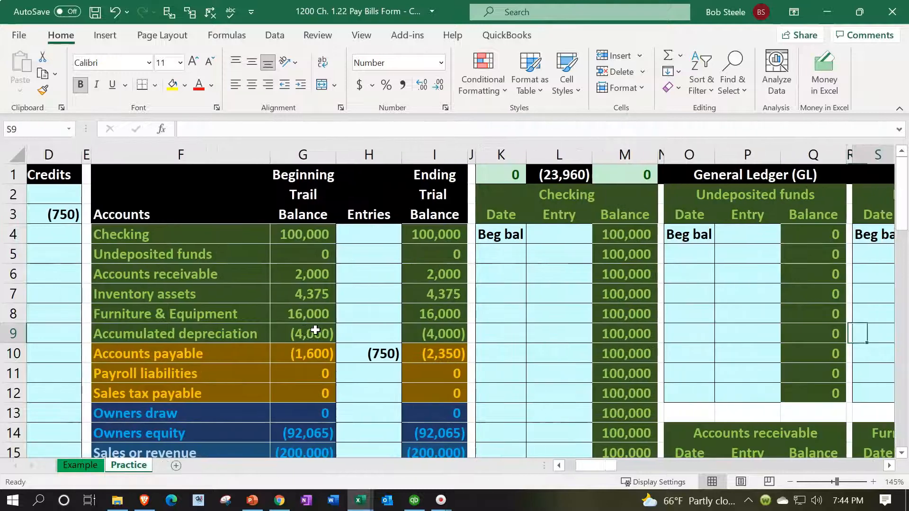
key(Right)
key(Right)
key(Right)
key(Right)
key(Right)
key(Right)
key(Right)
key(Right)
key(Right)
key(Right)
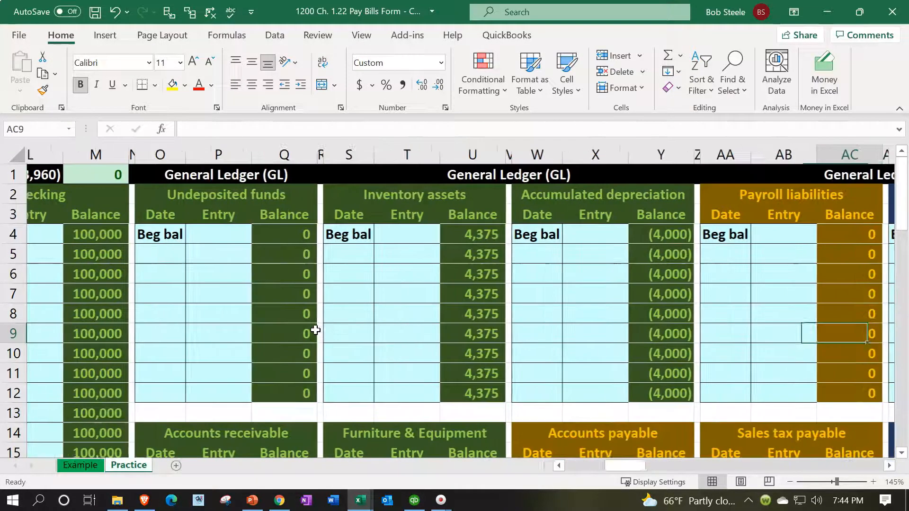
key(Right)
key(Right)
key(Right)
key(Right)
key(Right)
key(Right)
key(Right)
key(Right)
key(Right)
key(Right)
key(Right)
key(Right)
key(Right)
key(Right)
key(Right)
key(Right)
key(Right)
key(Right)
key(Right)
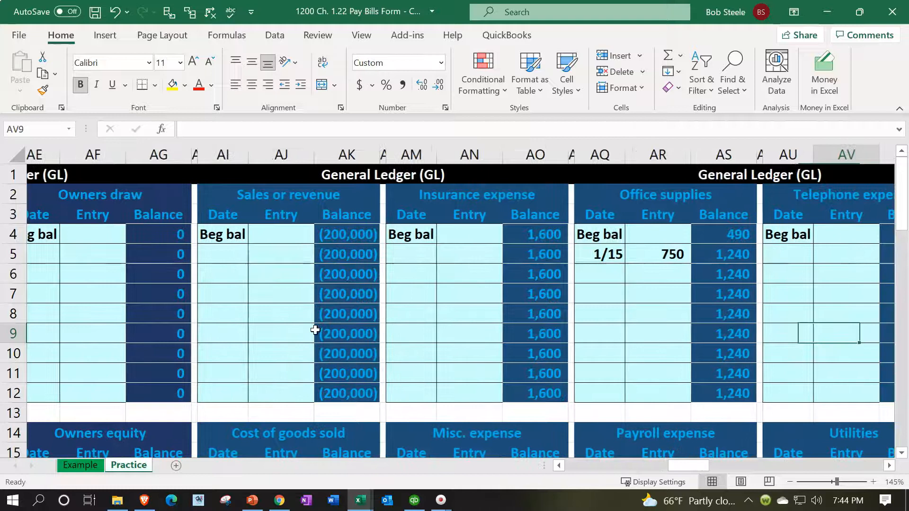
key(Right)
key(Right)
key(Right)
key(Right)
key(Right)
key(Right)
key(Right)
key(Right)
key(Right)
key(Right)
key(Right)
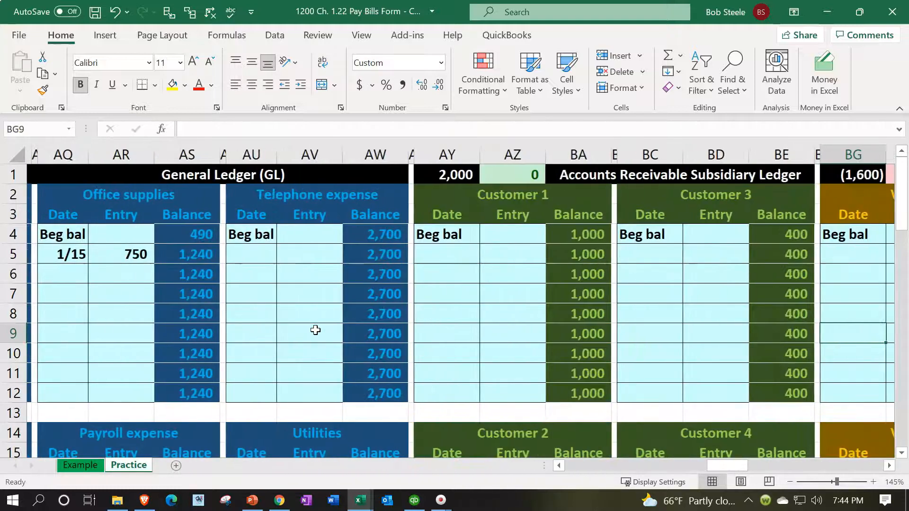
key(Right)
key(Right)
key(Right)
key(Right)
key(Right)
key(Right)
key(Right)
key(Right)
key(Right)
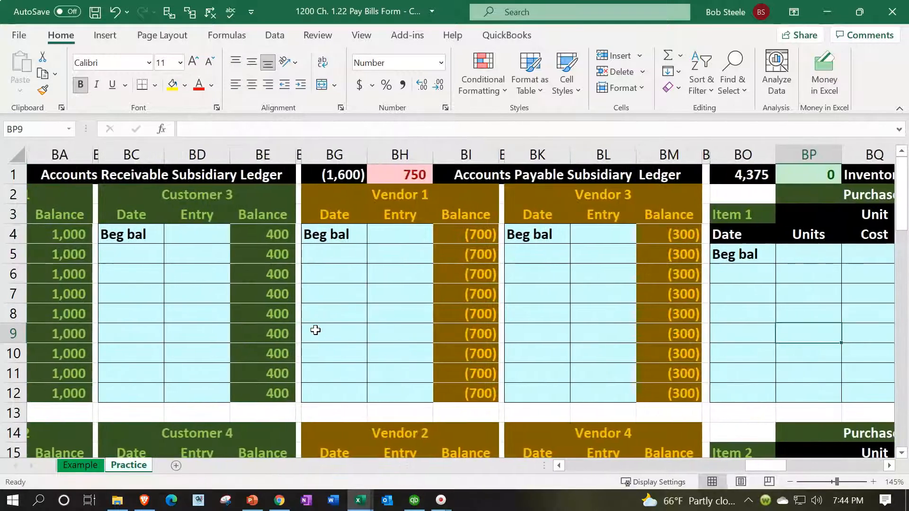
click(410, 175)
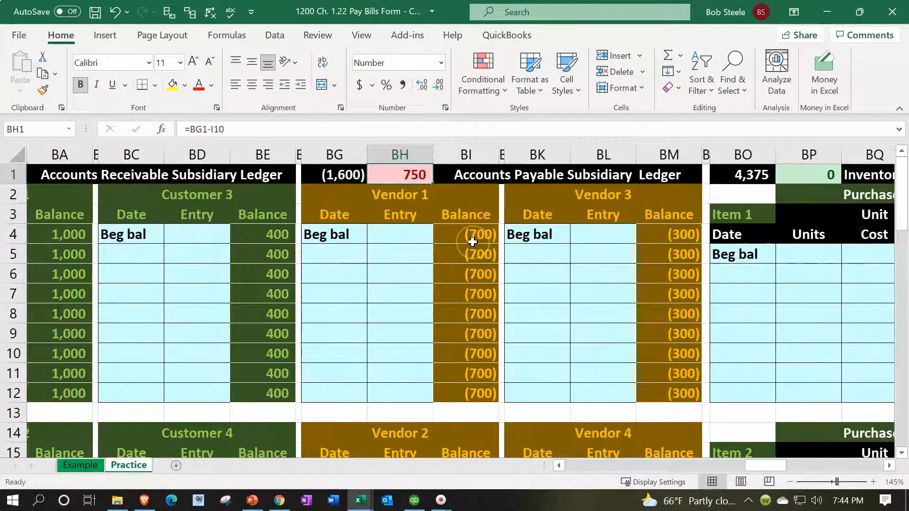
Step: Enter the date 1/15 in cell BK17, below the beginning balance of the Vendor 4 subsidiary ledger
scroll(472, 242, down, 4)
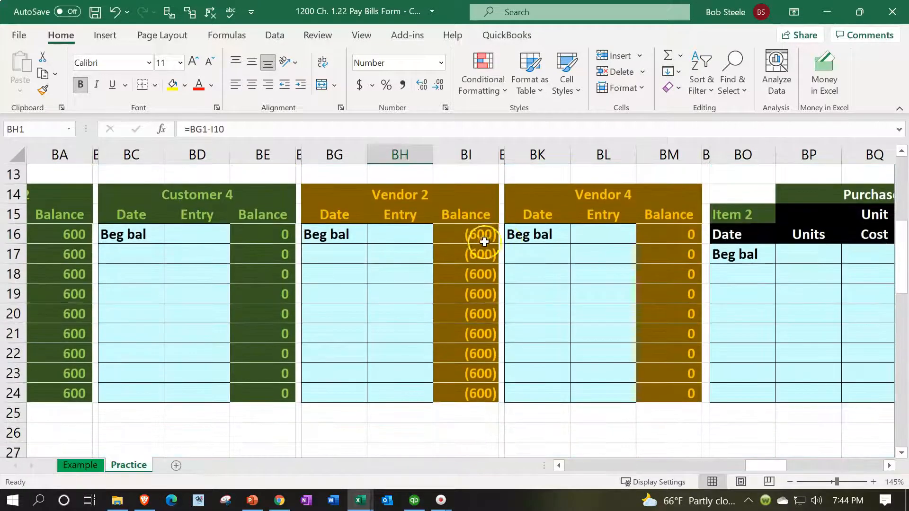
click(516, 246)
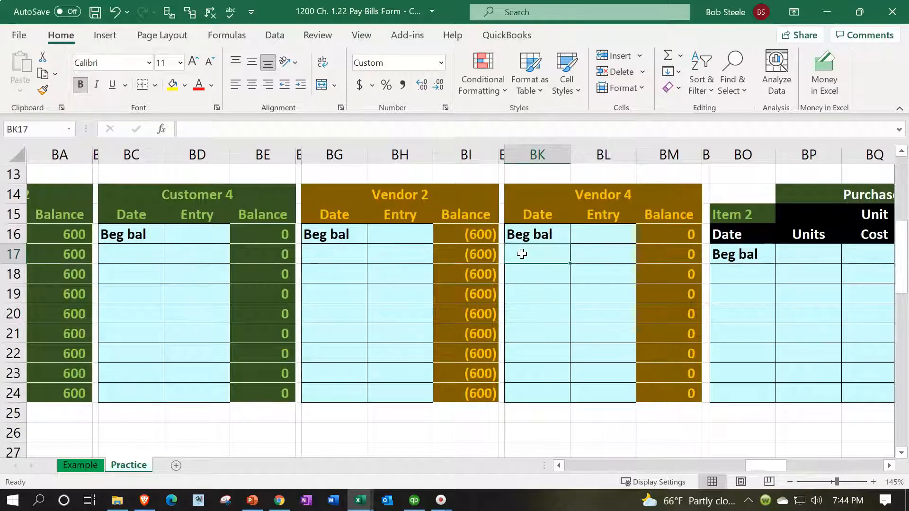
text(1/15)
key(Tab)
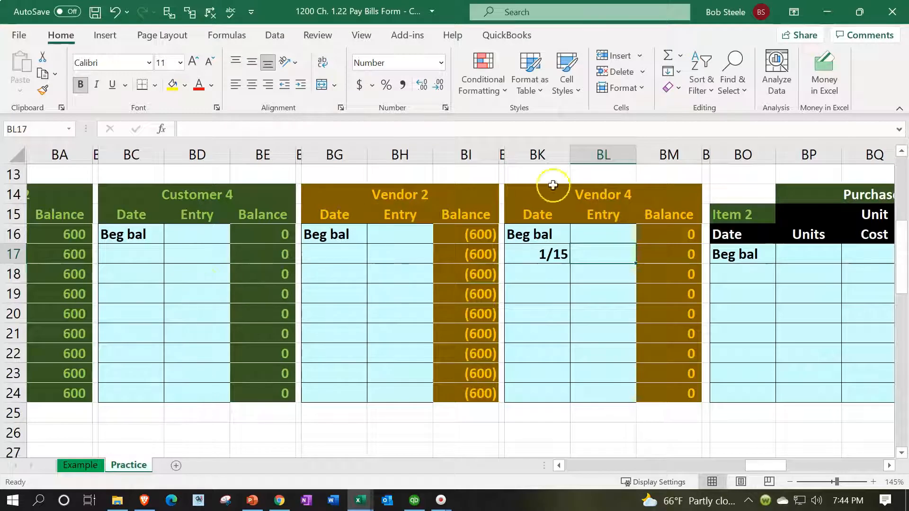
Step: Post the Accounts payable credit to Vendor 4 by filling Entry cell BL17 with a formula referencing D3
text(=)
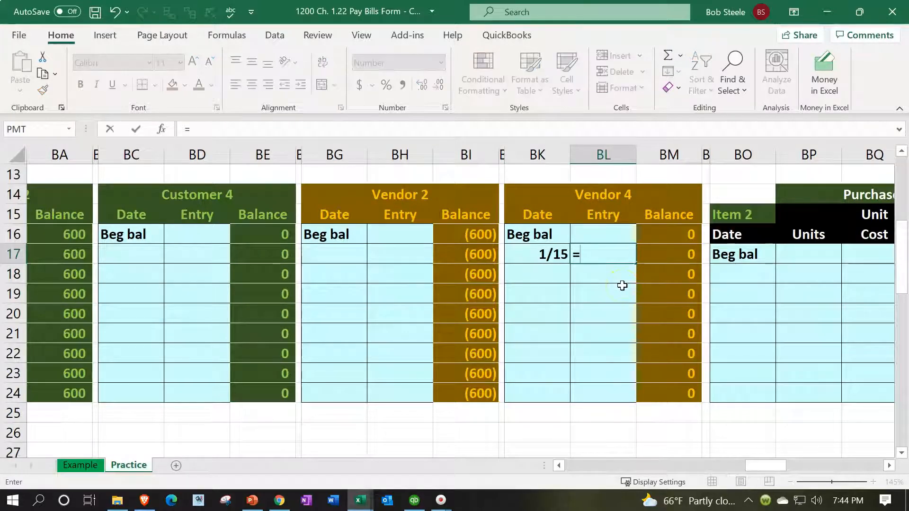
key(Left)
key(Left)
key(Left)
key(Left)
key(Left)
key(Left)
key(Left)
key(Left)
key(Left)
key(Left)
key(Left)
key(Left)
key(Left)
key(Left)
key(Left)
key(Left)
key(Left)
key(Left)
key(Left)
key(Left)
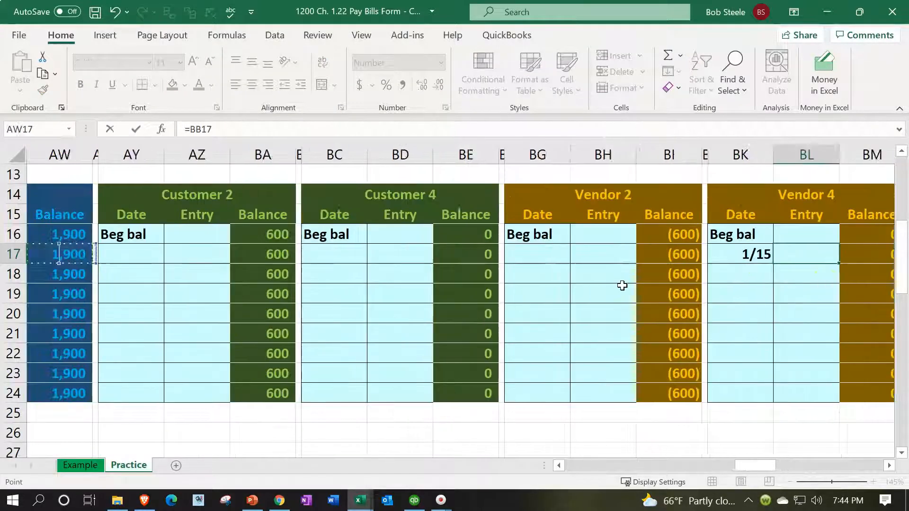
key(Left)
key(Left)
key(Left)
key(Left)
key(Left)
key(Left)
key(Left)
key(Left)
key(Left)
key(Left)
key(Left)
key(Left)
key(Left)
key(Left)
key(Left)
key(Left)
key(Left)
key(Left)
key(Left)
key(Left)
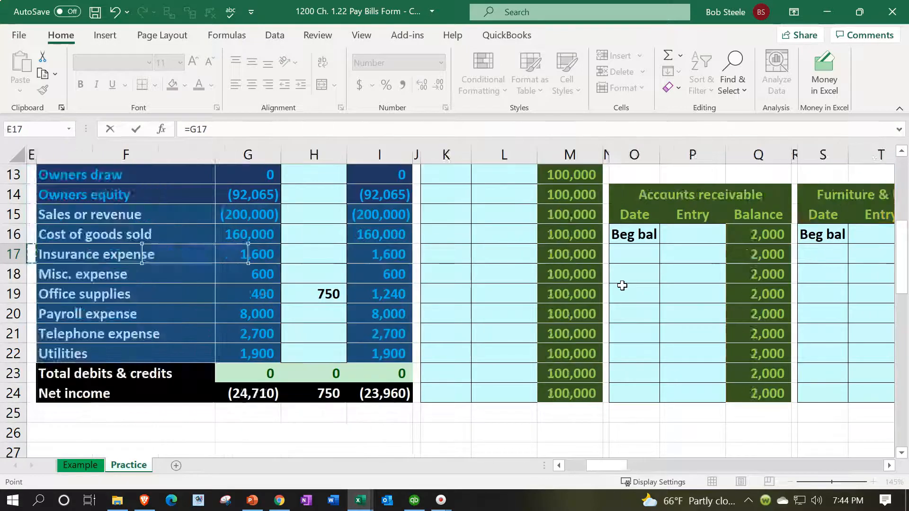
key(Up)
key(Up)
key(Up)
key(Up)
key(Up)
key(Up)
key(Up)
key(Up)
key(Up)
key(Up)
key(Up)
key(Up)
key(Up)
key(Up)
key(Up)
key(Up)
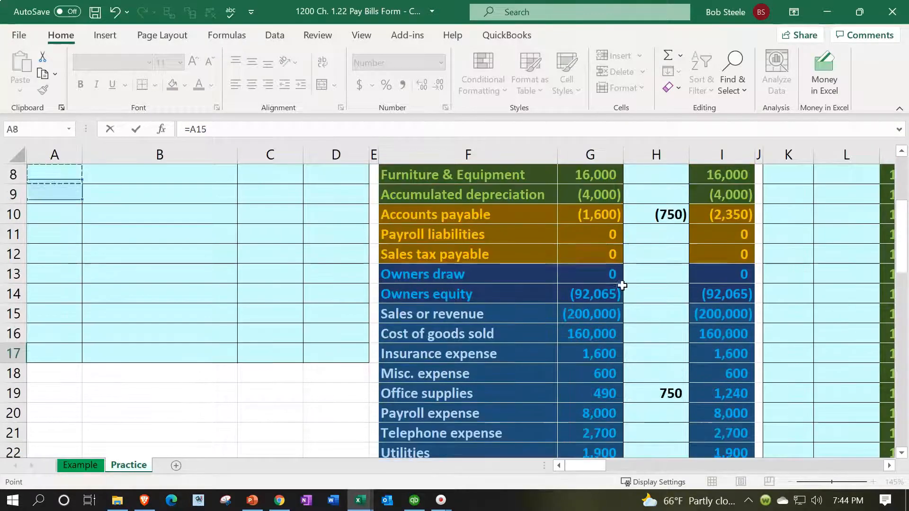
key(Right)
key(Right)
key(Right)
key(Down)
key(Down)
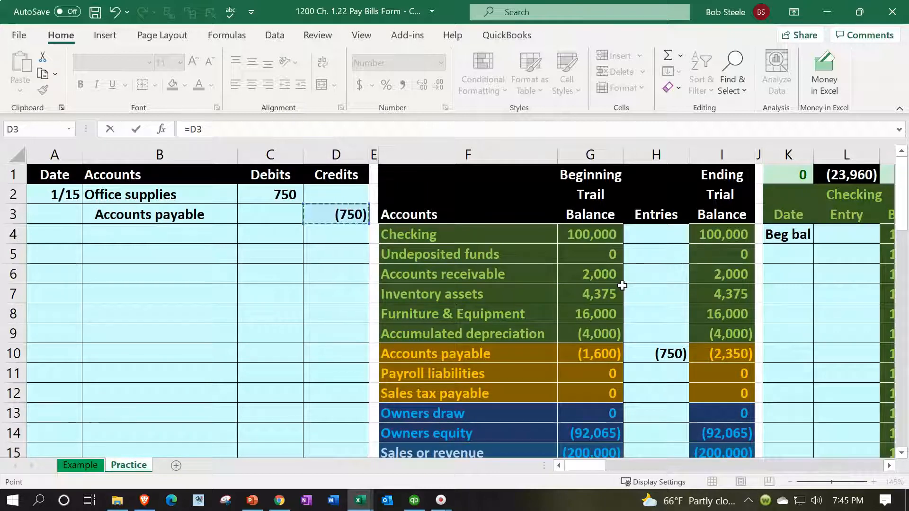
key(Return)
Step: Check the formula behind the Vendor 4 entry in BL17 and the vendor's beginning and running balances in BM16 and BM17
key(Right)
key(Right)
key(Right)
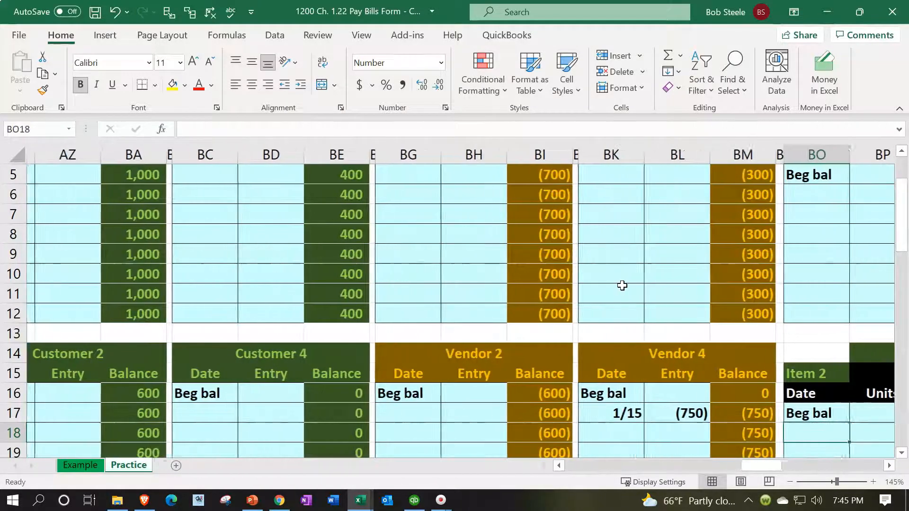
scroll(625, 294, down, 1)
double_click(657, 353)
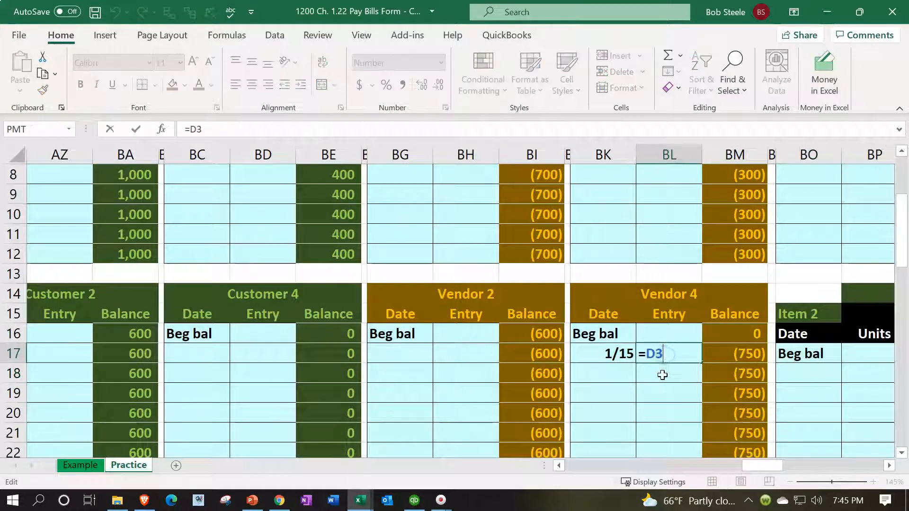
key(Return)
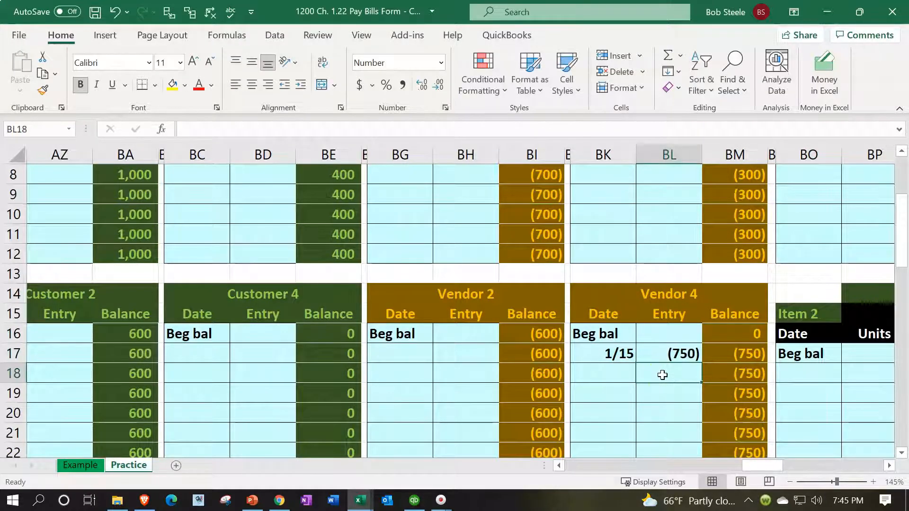
click(727, 335)
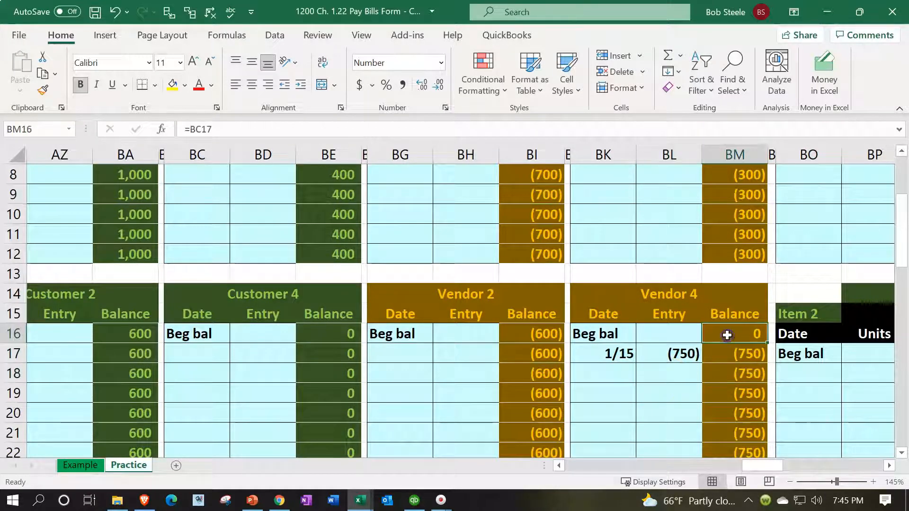
click(684, 352)
click(722, 355)
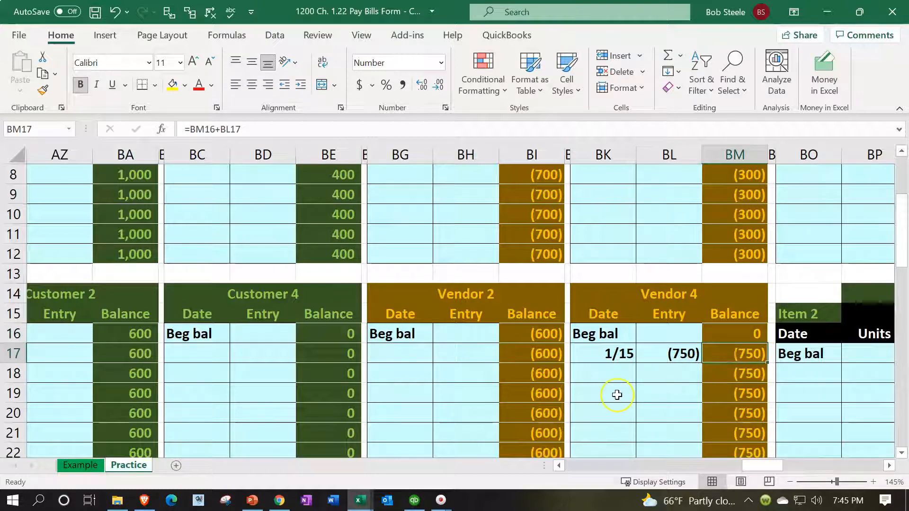
Step: Check the vendor total formula in BG1 and its comparison with the trial balance's Accounts payable in BH1
scroll(617, 395, up, 3)
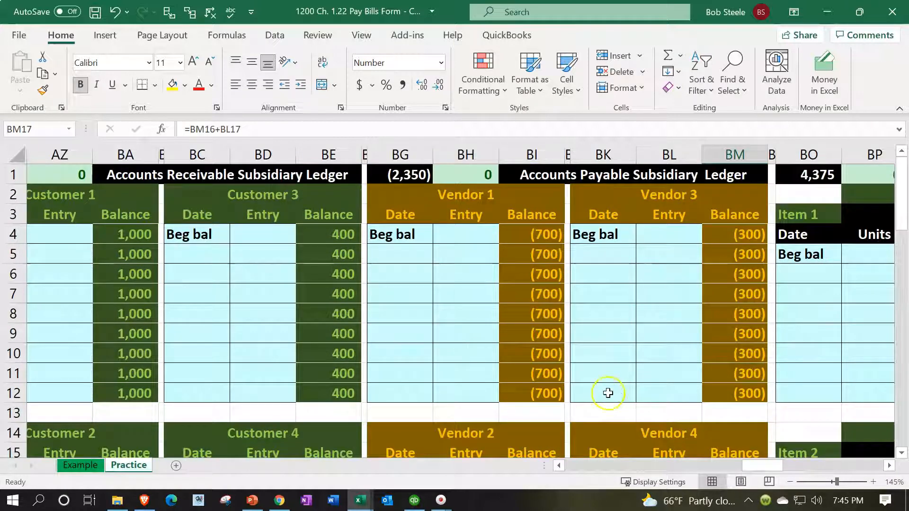
double_click(417, 176)
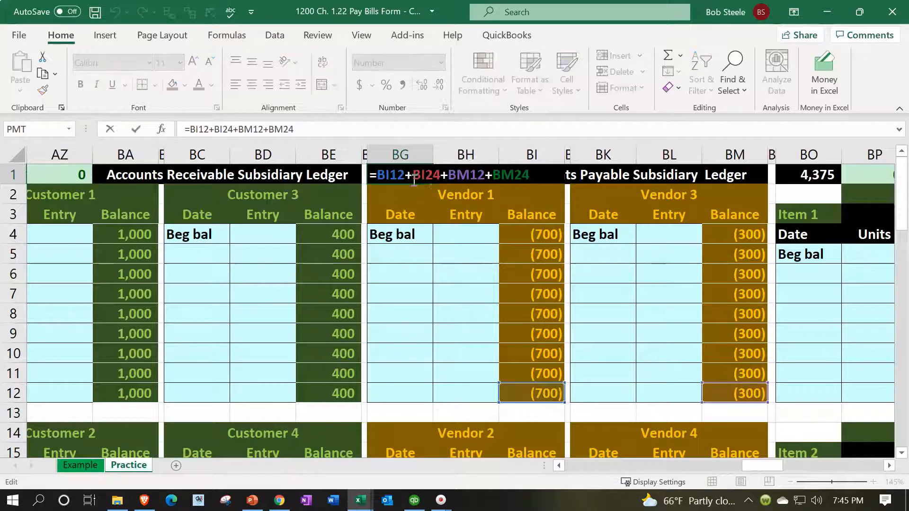
key(Return)
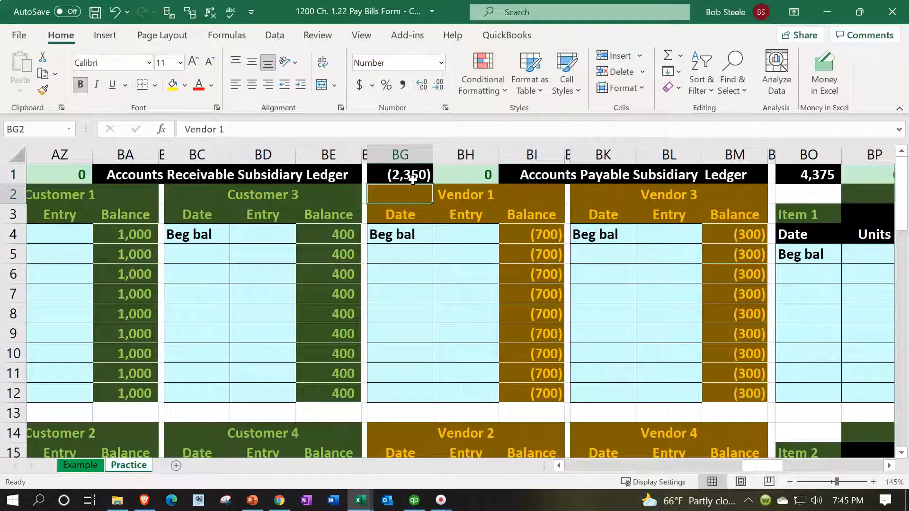
click(466, 174)
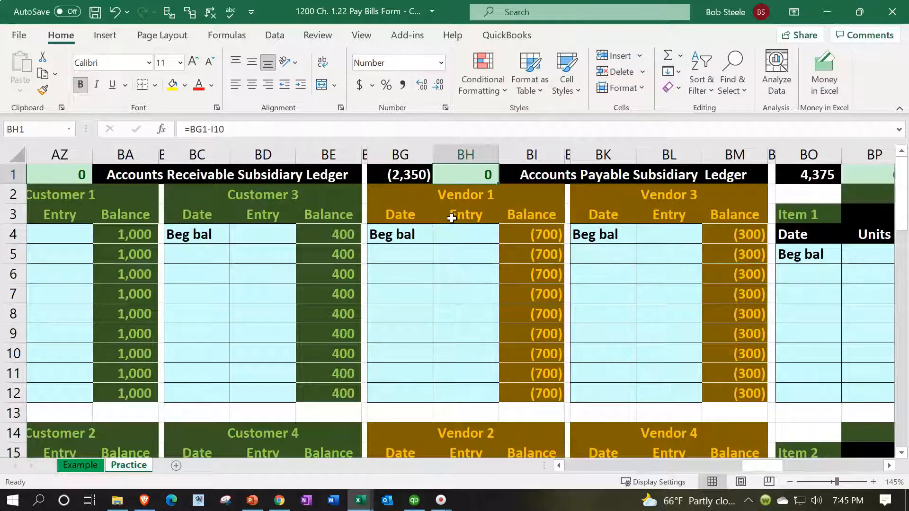
Step: Enter the date 1/20 in journal cell A5, starting a second entry below the 1/15 office supplies entry
key(Left)
key(Left)
key(Left)
key(Left)
key(Left)
key(Left)
key(Left)
key(Left)
key(Left)
key(Left)
key(Left)
key(Left)
key(Left)
key(Left)
key(Left)
key(Left)
key(Left)
key(Left)
key(Left)
key(Left)
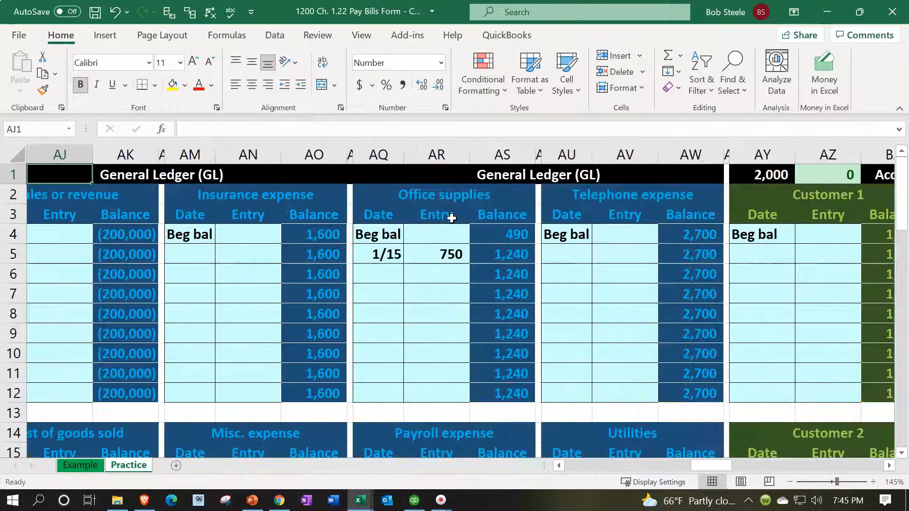
key(Left)
key(Left)
key(Left)
key(Left)
key(Left)
key(Left)
key(Left)
key(Left)
key(Left)
key(Left)
key(Left)
key(Left)
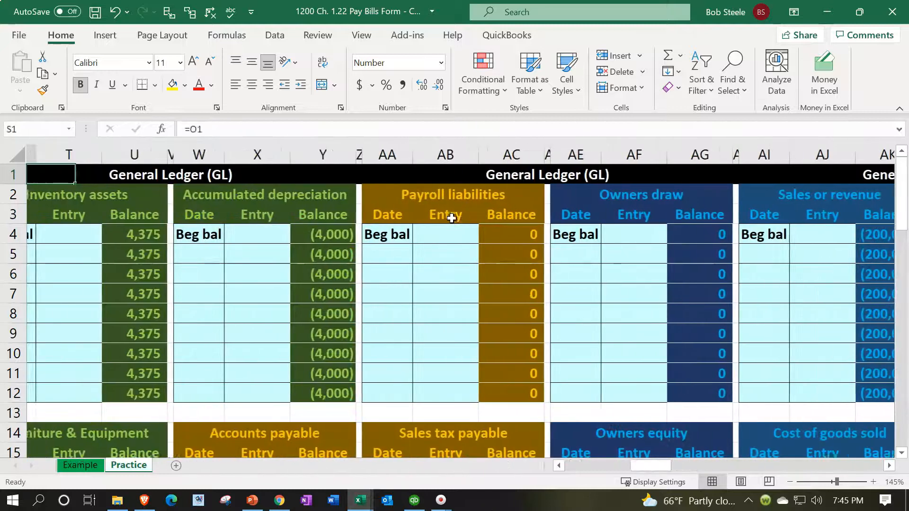
key(Left)
key(Left)
key(Left)
key(Left)
key(Left)
key(Left)
key(Left)
key(Left)
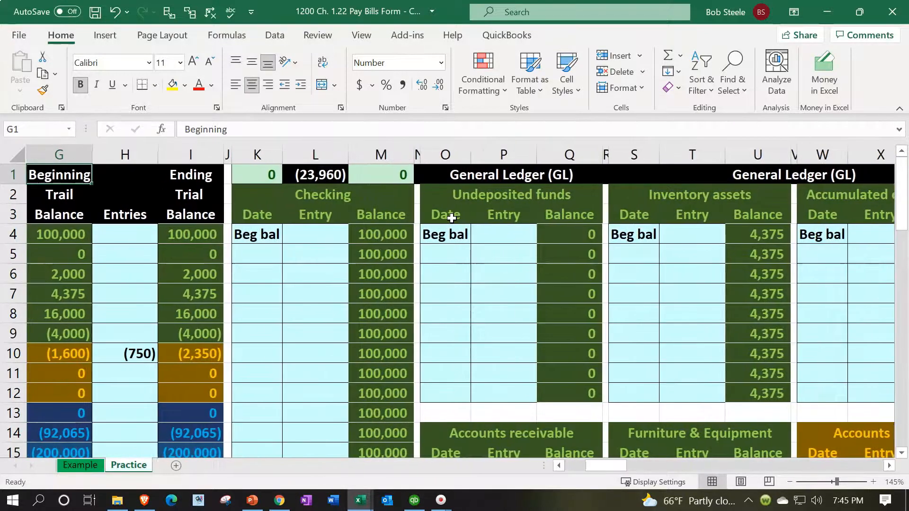
click(209, 349)
key(Left)
key(Left)
key(Left)
key(Left)
key(Left)
key(Left)
key(Left)
key(Left)
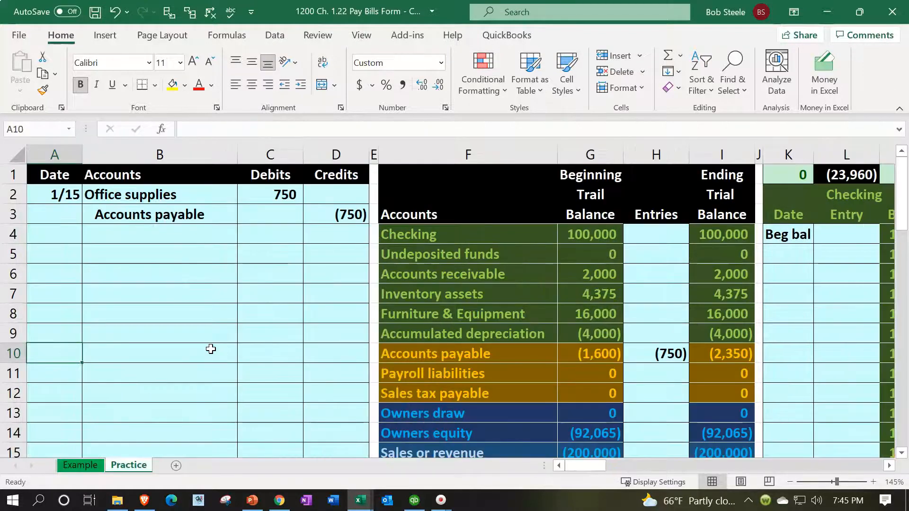
key(Up)
key(Up)
key(Up)
key(Up)
key(Up)
text(1)
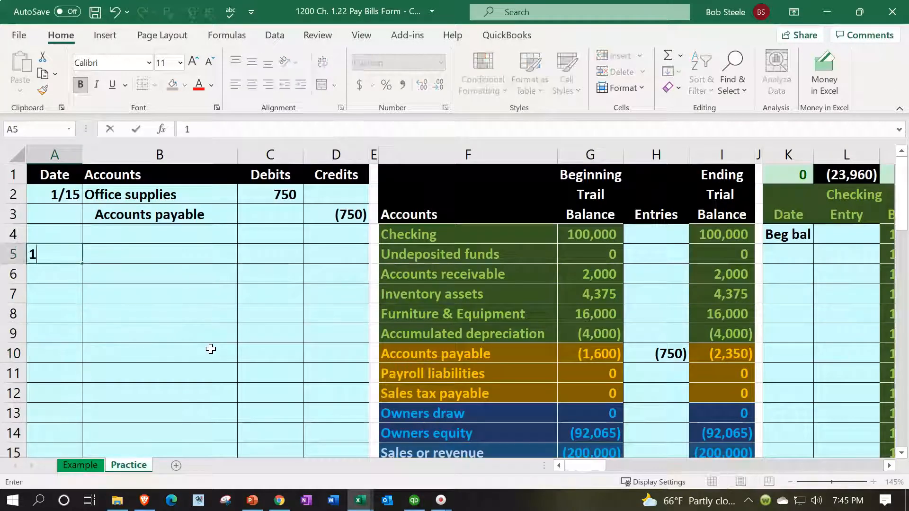
text(/20)
key(Return)
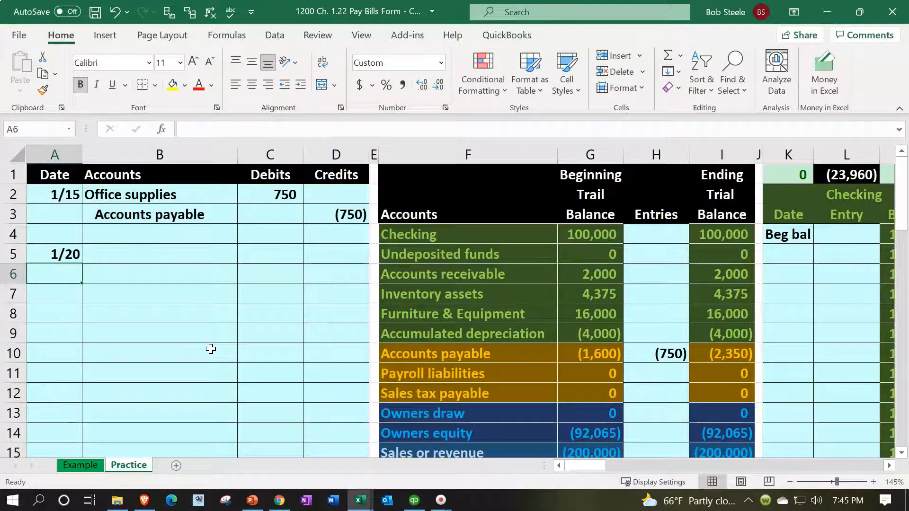
Step: Examine the pay bills form and the bill payment check with its paid bills, pictured below the ledgers
drag(586, 465, 645, 470)
scroll(627, 445, down, 11)
scroll(575, 402, up, 2)
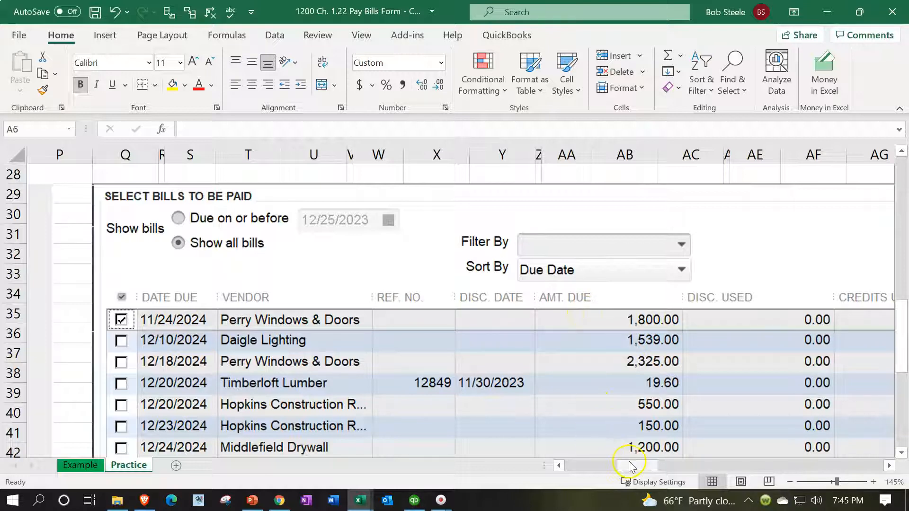
drag(635, 468, 717, 471)
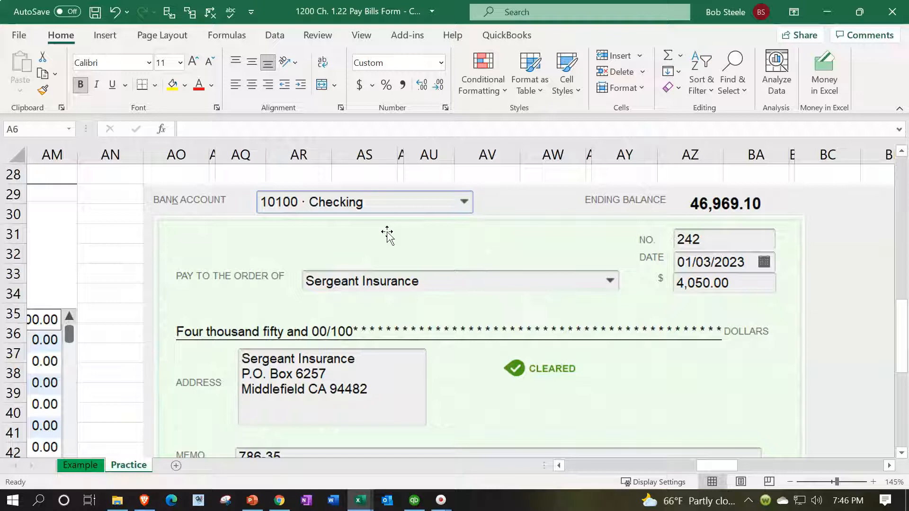
scroll(387, 235, down, 3)
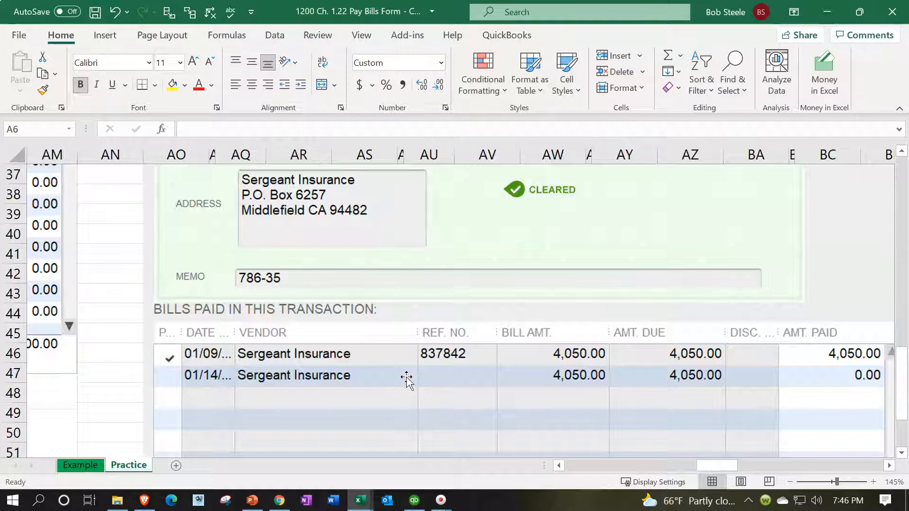
scroll(406, 377, up, 12)
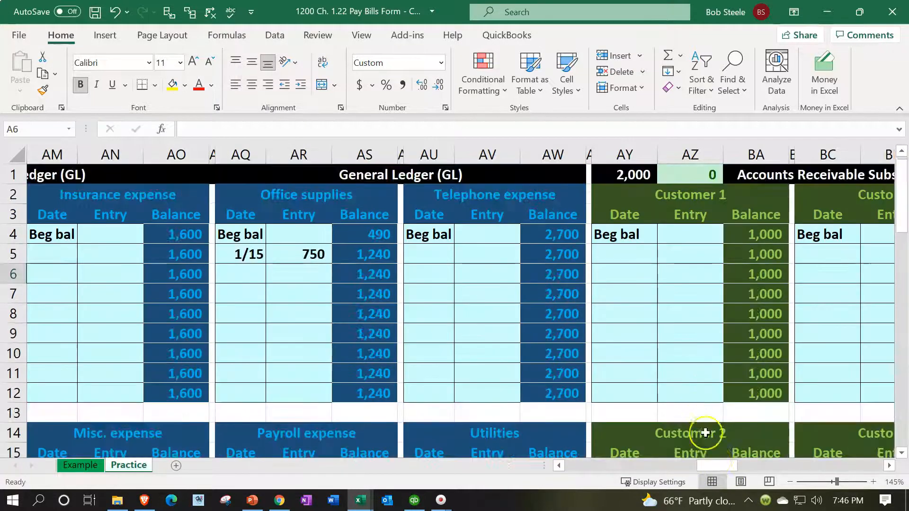
drag(716, 465, 554, 465)
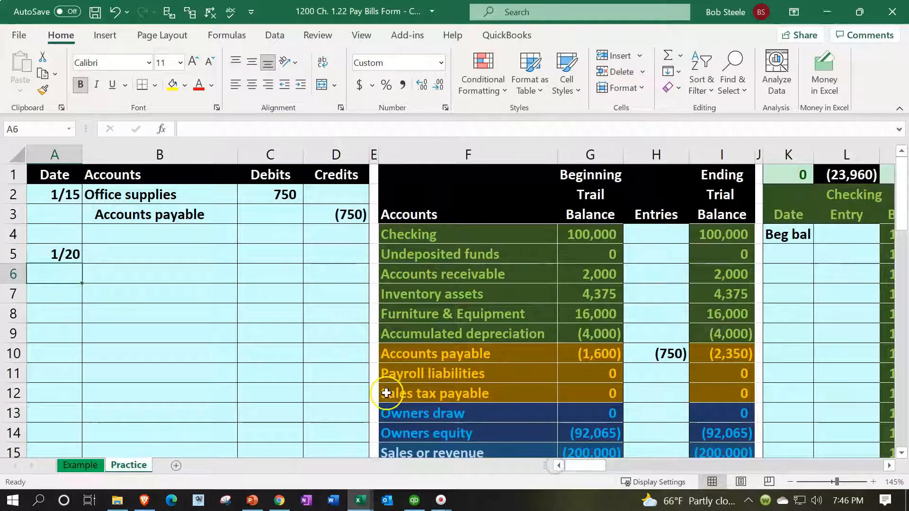
Step: Fill journal cell B6 with the Checking account name through a formula referencing F4
click(188, 275)
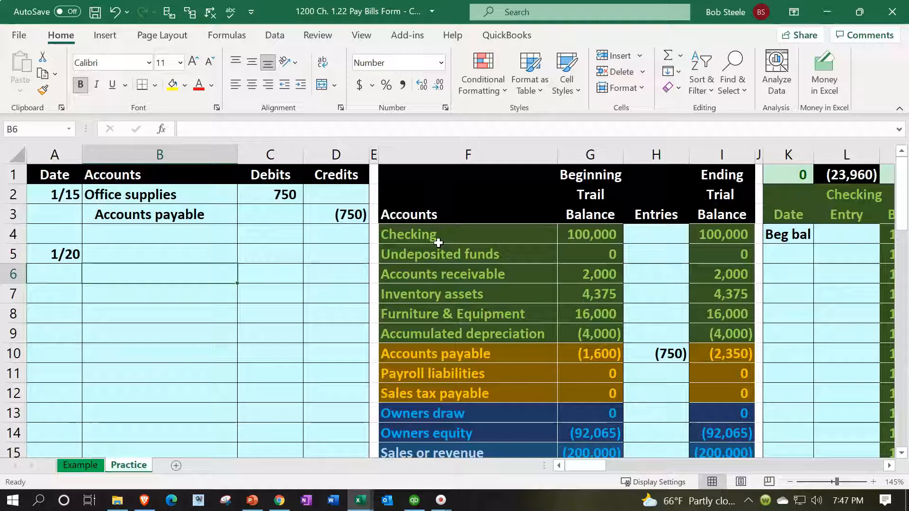
text(=)
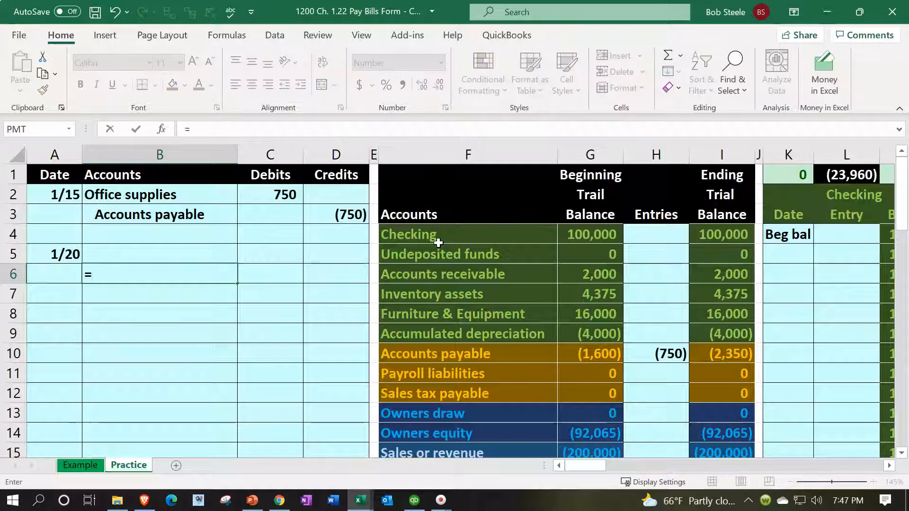
key(Right)
key(Right)
key(Right)
key(Right)
key(Up)
key(Up)
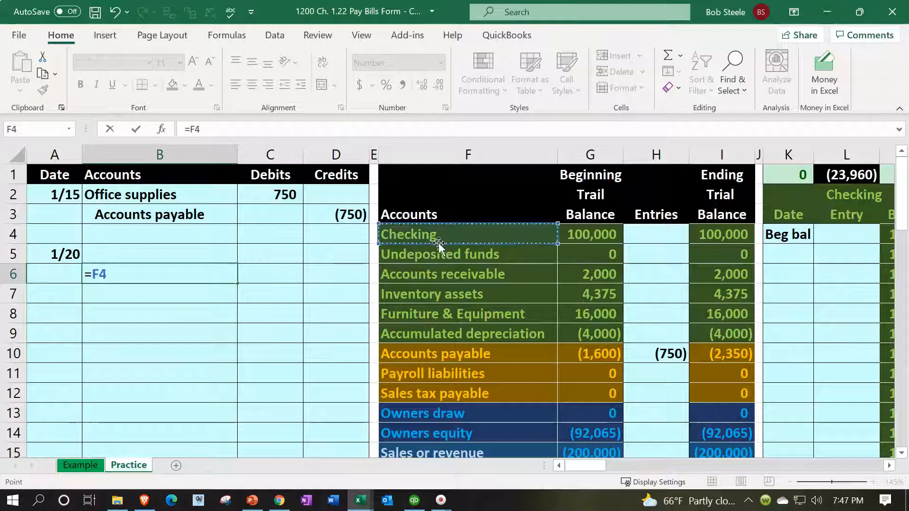
key(Return)
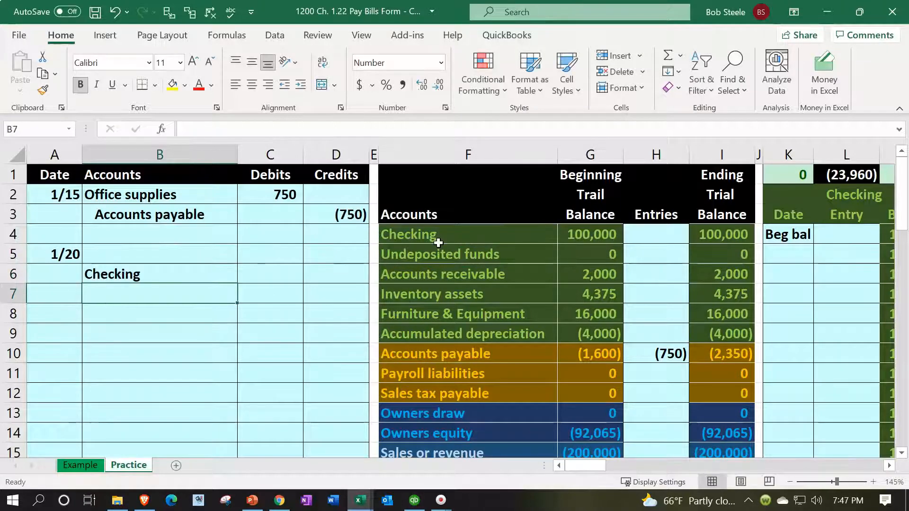
Step: Indent the Checking account name in B6 one level to format it as the credit line
click(79, 262)
drag(79, 262, 90, 270)
click(164, 275)
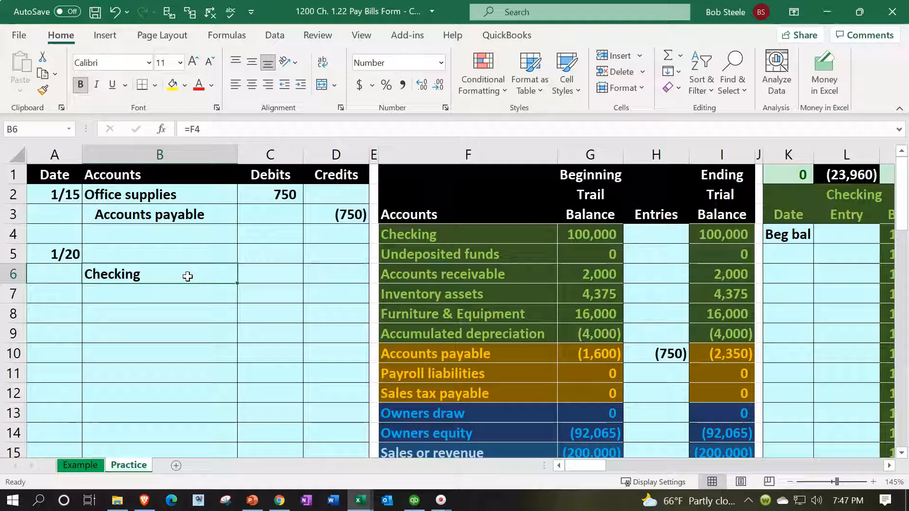
click(298, 87)
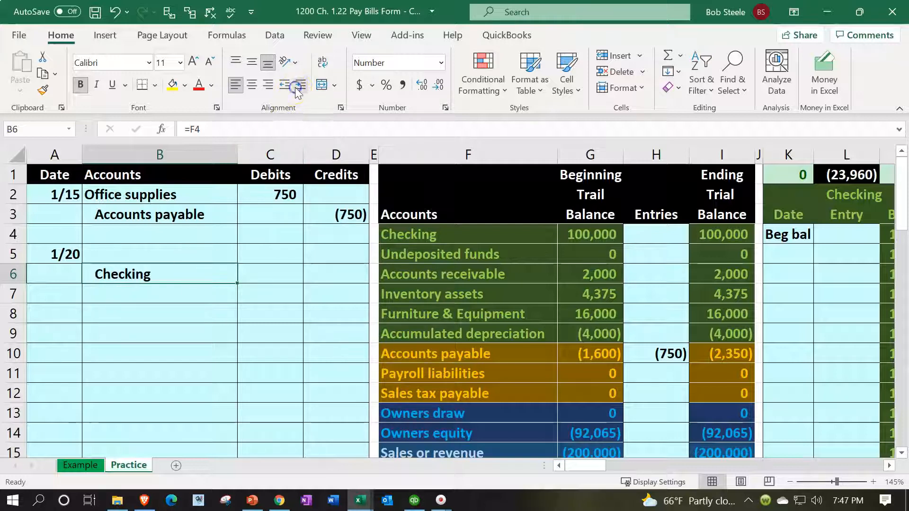
Step: Fill the Checking credit in D6 with a formula referencing the Accounts payable credit in D3
click(329, 283)
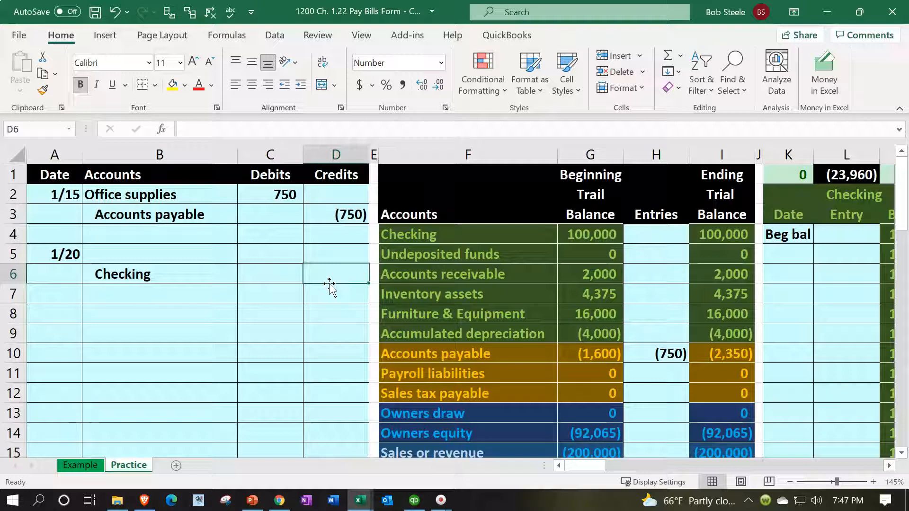
text(=)
key(Up)
key(Up)
key(Up)
key(Return)
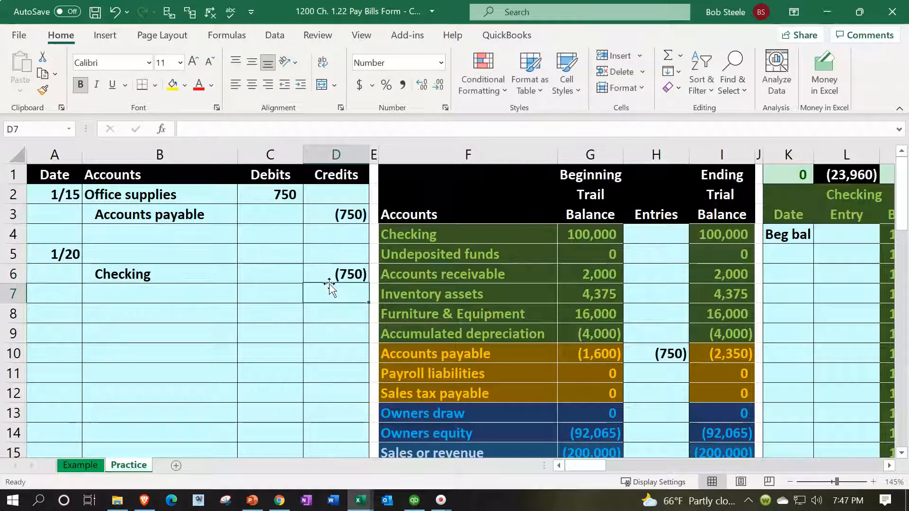
Step: Fill journal cell B5 with the Accounts payable account name through a formula referencing F10
click(175, 254)
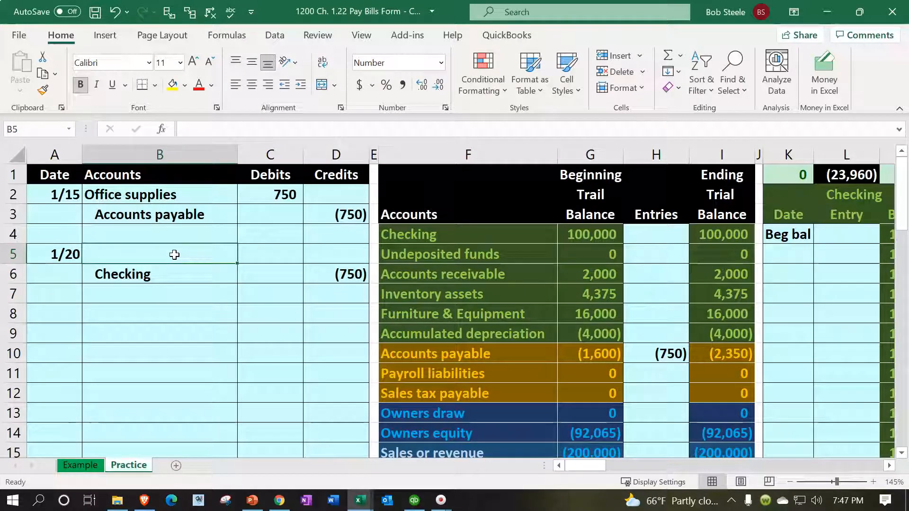
text(=)
key(Down)
key(Down)
key(Down)
key(Down)
key(Right)
key(Right)
key(Right)
key(Down)
key(Right)
key(Tab)
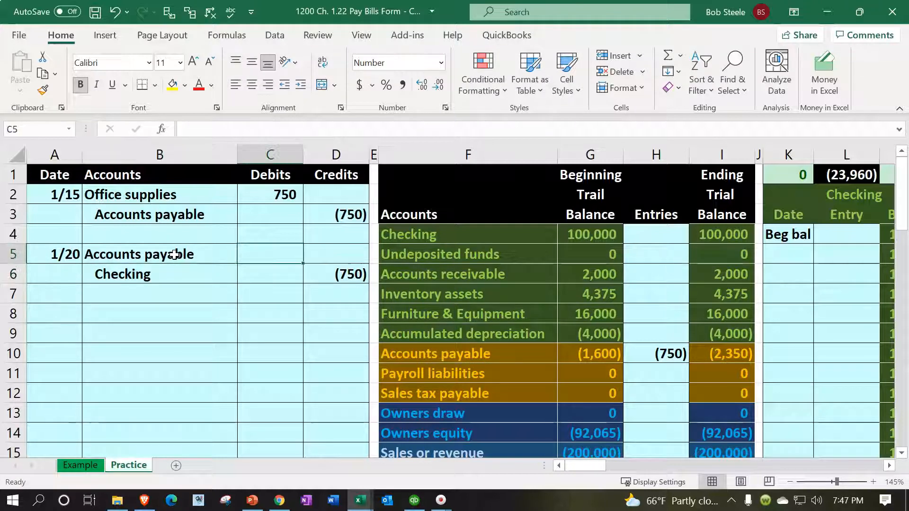
Step: Fill the Accounts payable debit in C5 with the negative of the Checking credit, =-D6
text(=-)
key(Right)
key(Down)
key(Return)
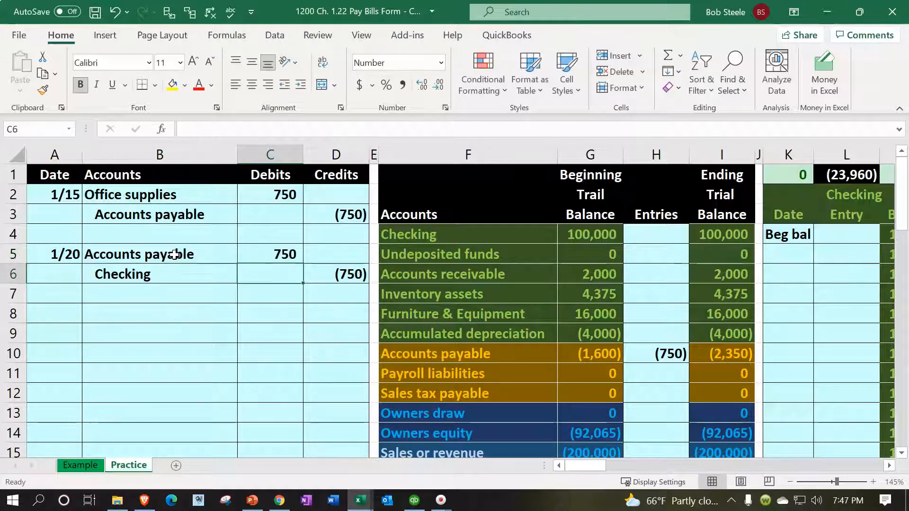
Step: Check the credit formula in D6, the debit formula in C5 and the Accounts payable beginning balance in G10
click(320, 272)
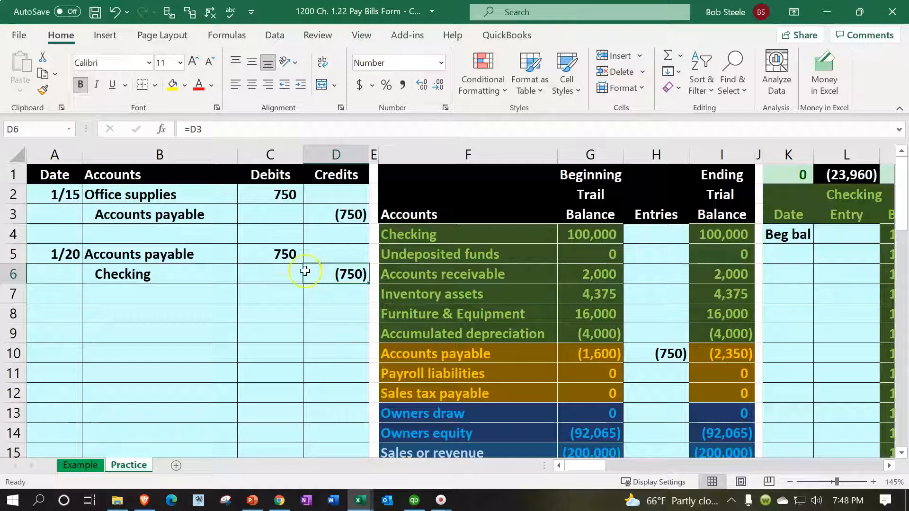
click(282, 256)
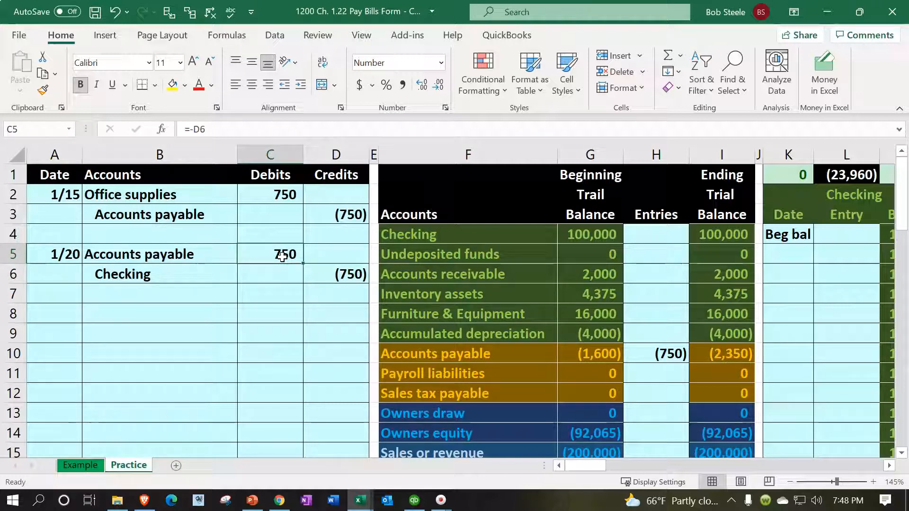
click(568, 347)
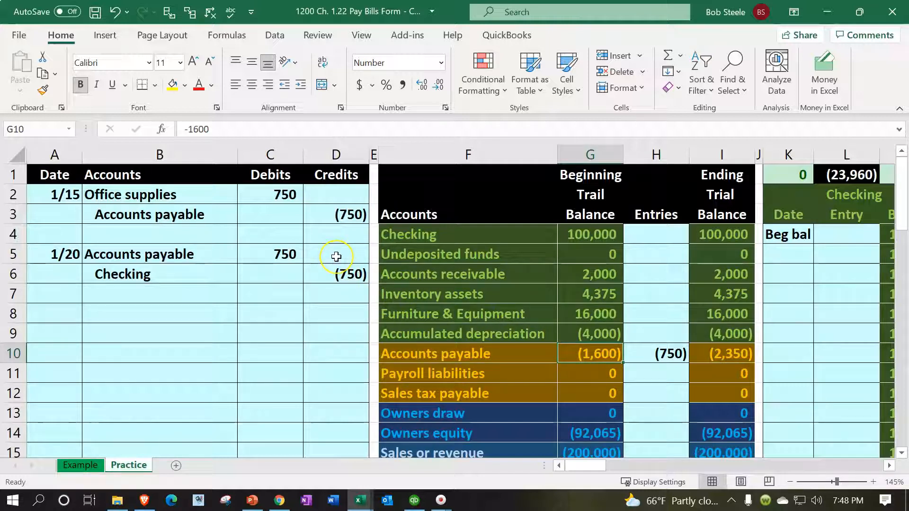
Step: Post the Accounts payable debit to the trial balance by extending the Entries formula in H10 to =D3+C5
drag(174, 243, 277, 244)
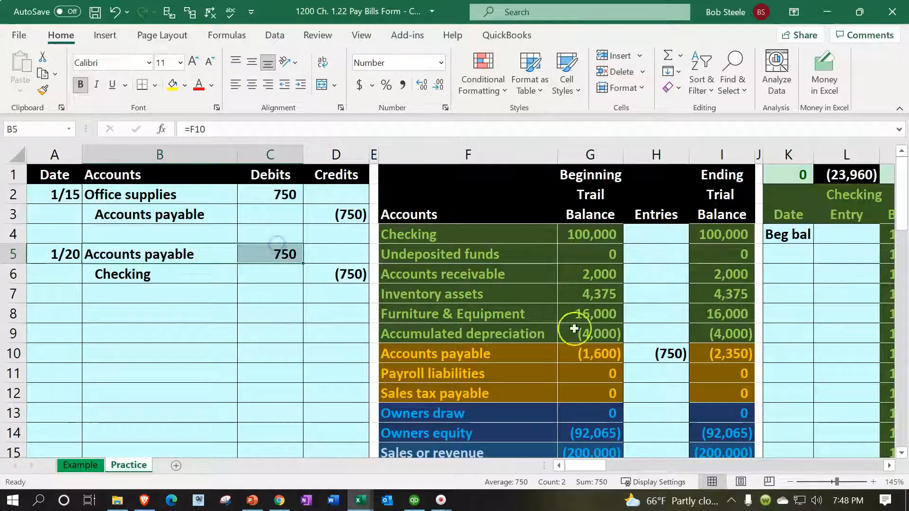
click(663, 360)
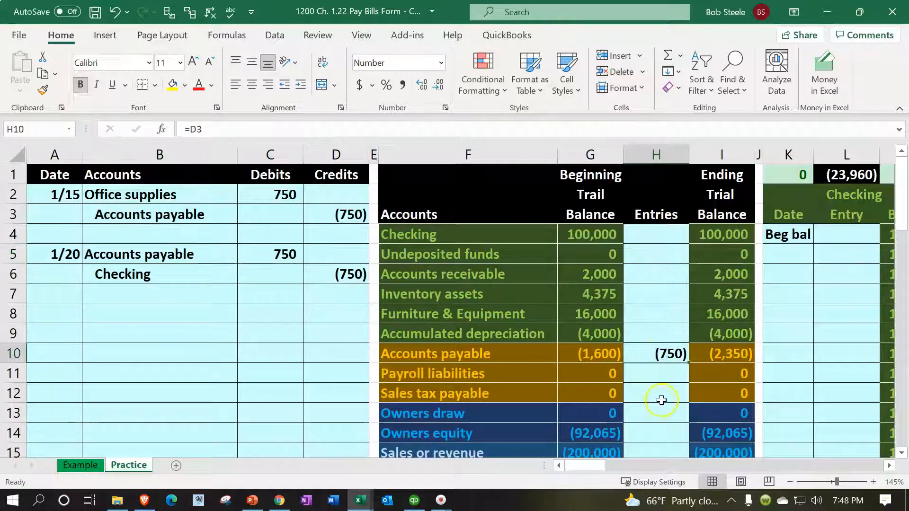
double_click(668, 356)
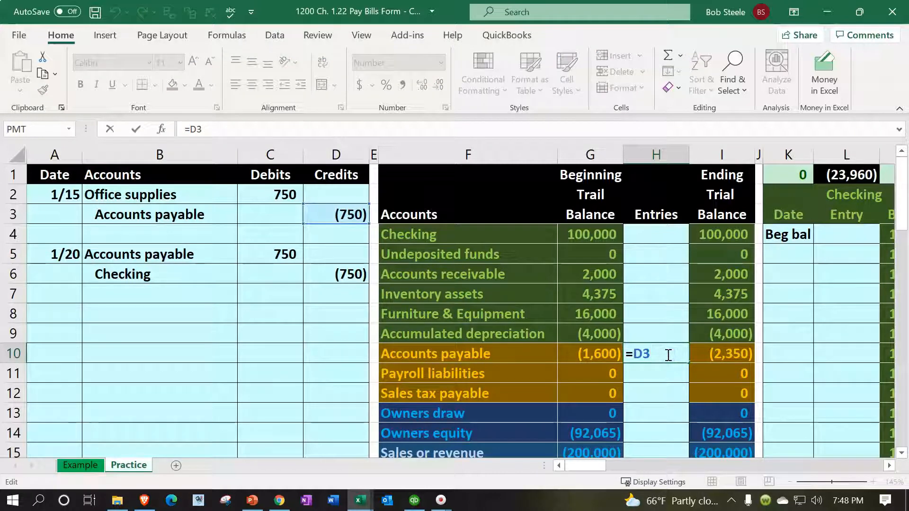
text(+)
click(269, 255)
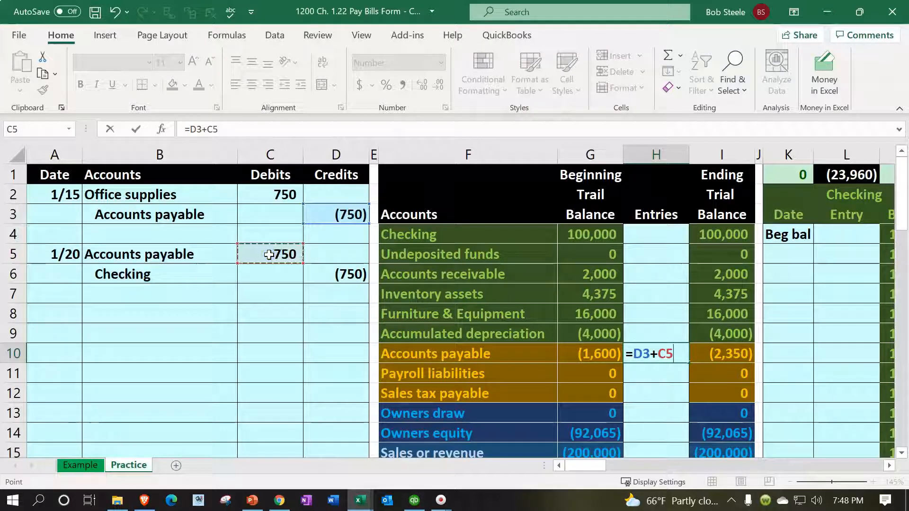
key(Return)
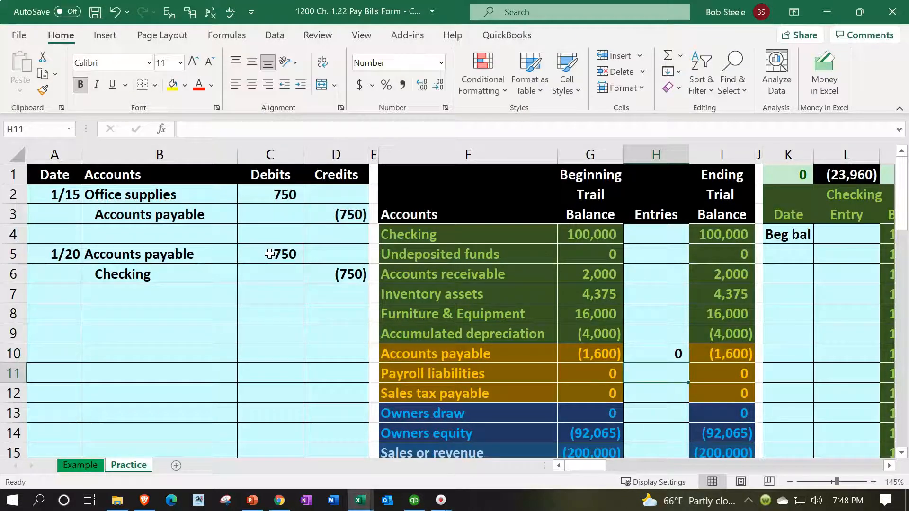
Step: Check the Accounts payable Entries formula in H10 against the beginning balance in G10 and the ending balance in I10
double_click(649, 347)
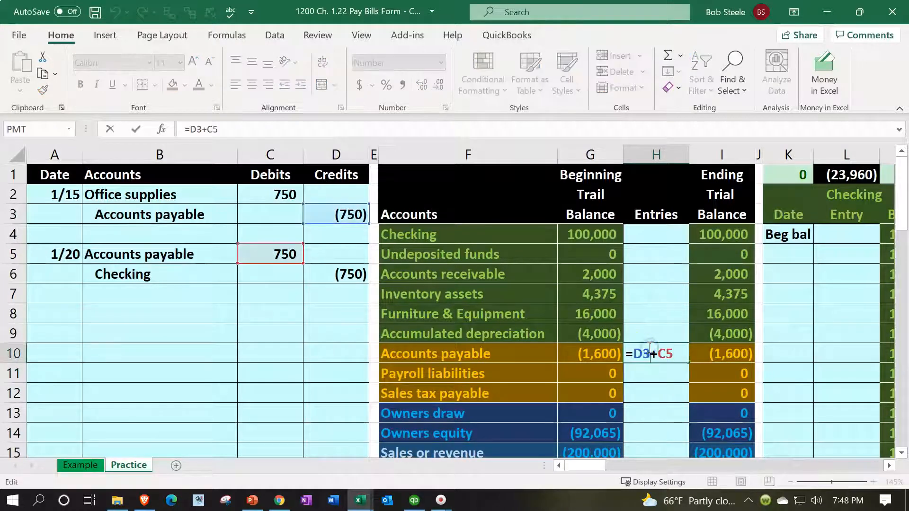
key(Return)
click(600, 353)
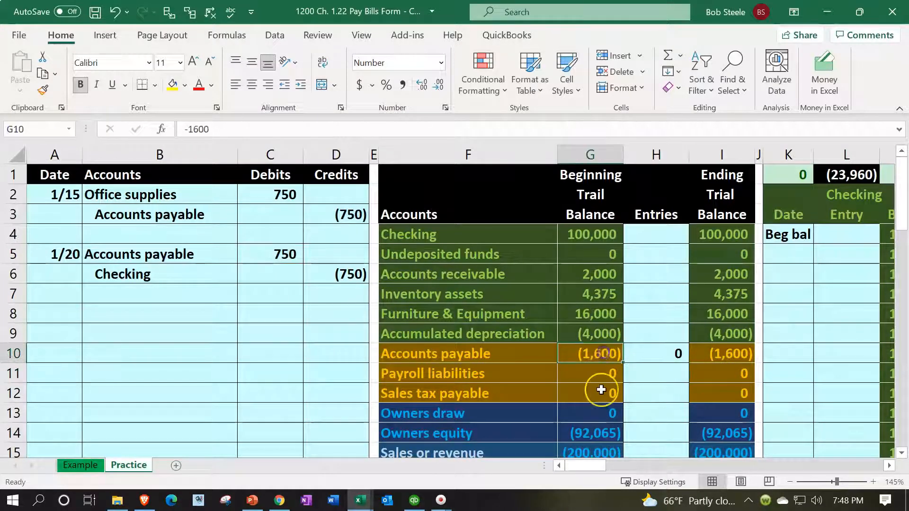
click(744, 353)
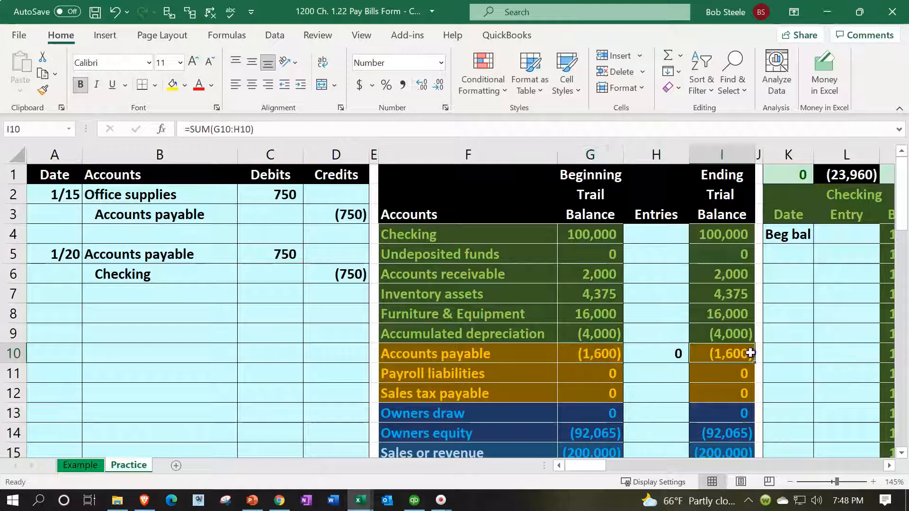
Step: Post the Checking credit to the trial balance by linking the Checking Entries cell H4 to the journal credit, =D6
drag(197, 273, 354, 281)
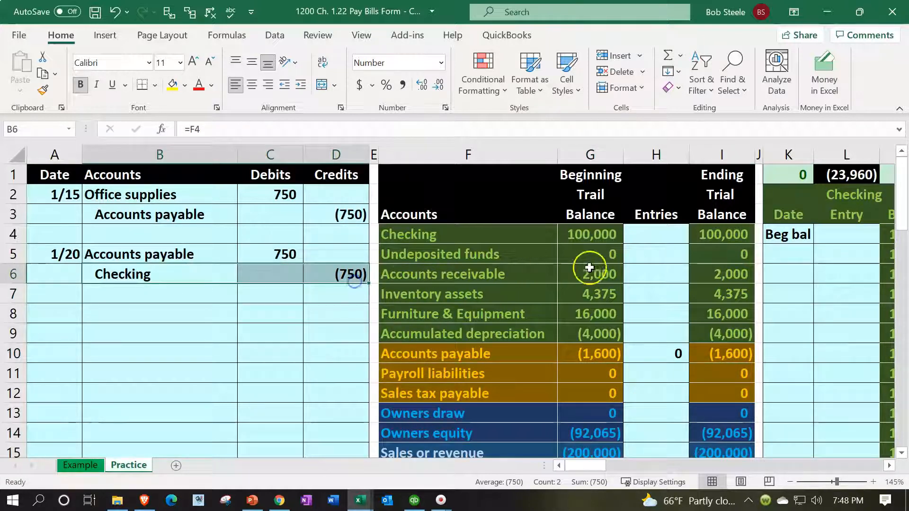
click(641, 234)
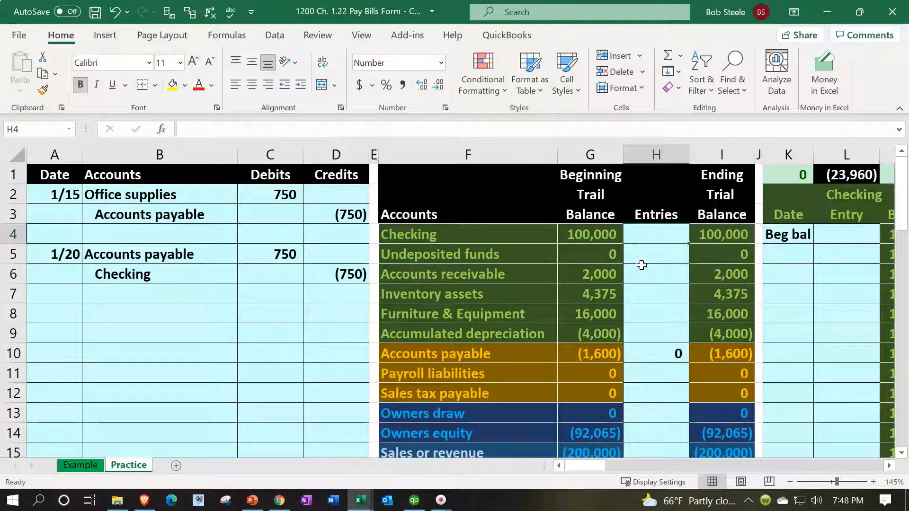
text(=)
key(Left)
key(Left)
key(Left)
key(Left)
key(Down)
key(Down)
key(Return)
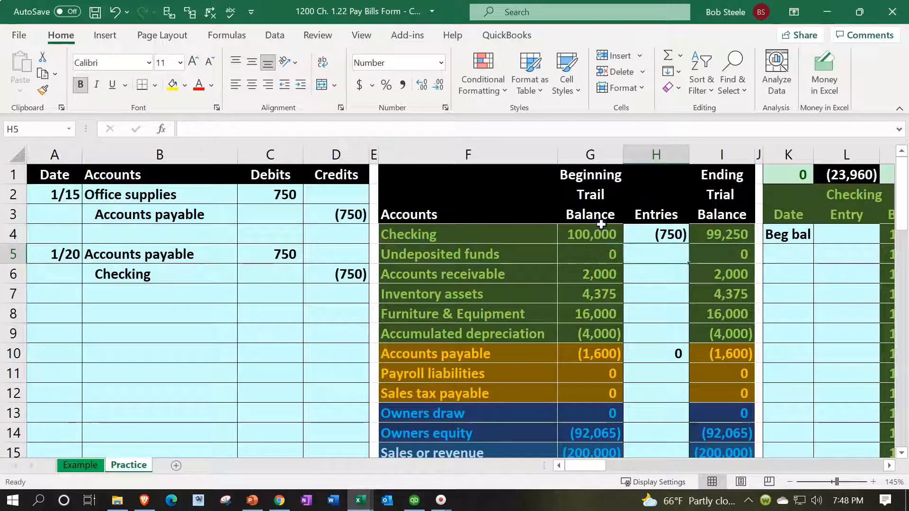
Step: Check the Checking beginning and ending balances, the ending trial balance total in I23, and the 1/20 journal entry in B5:D6
click(601, 225)
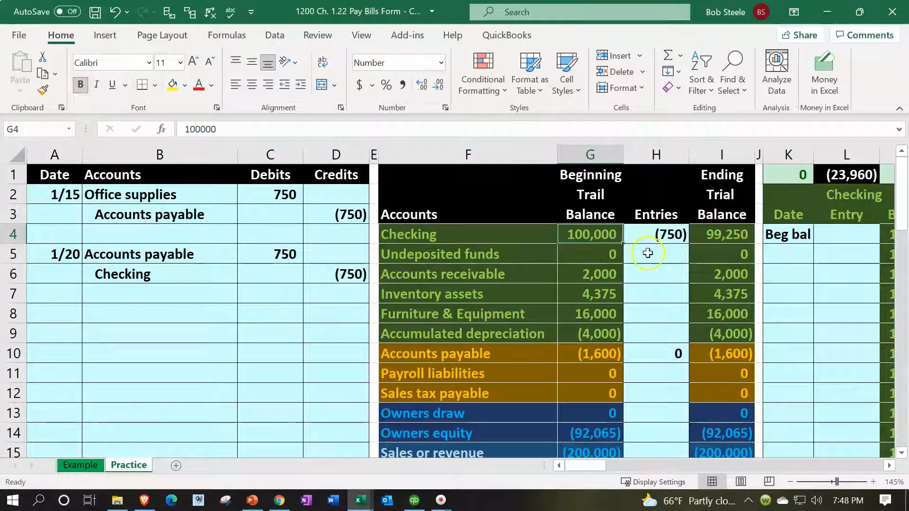
click(710, 237)
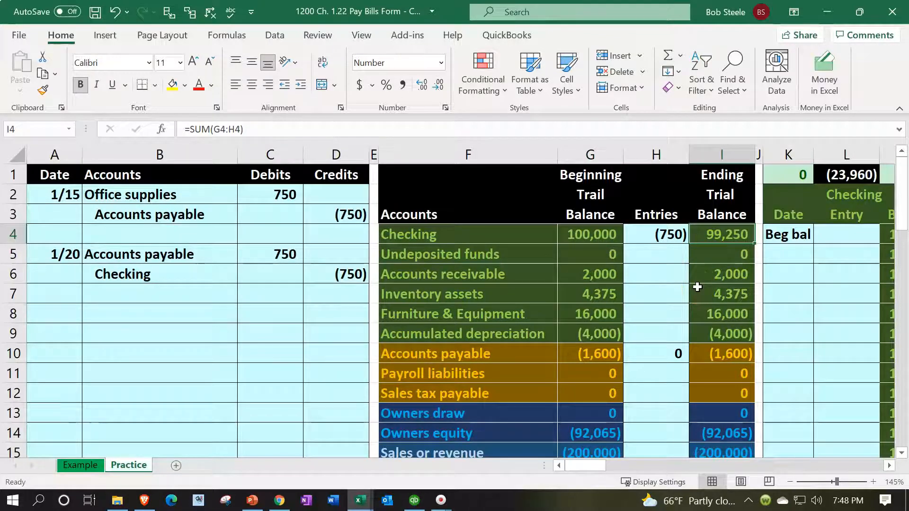
scroll(697, 287, down, 3)
click(722, 430)
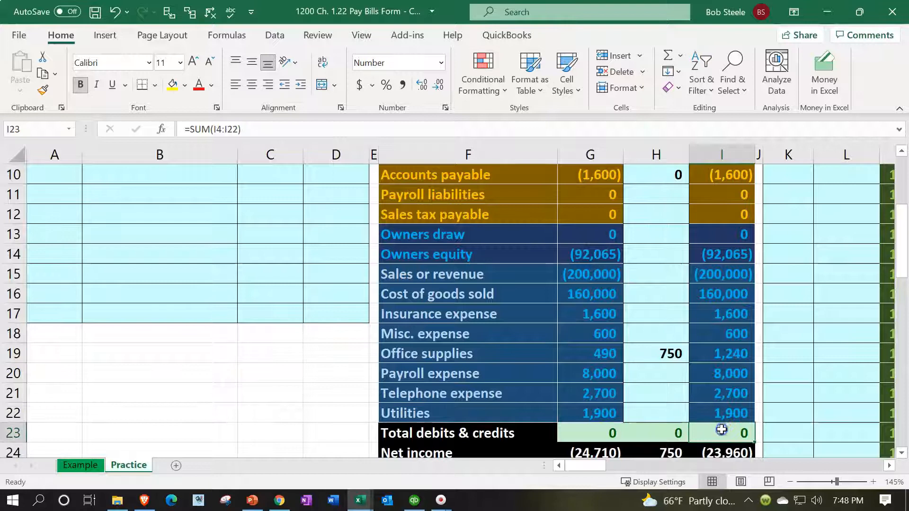
scroll(721, 430, up, 3)
drag(172, 258, 325, 271)
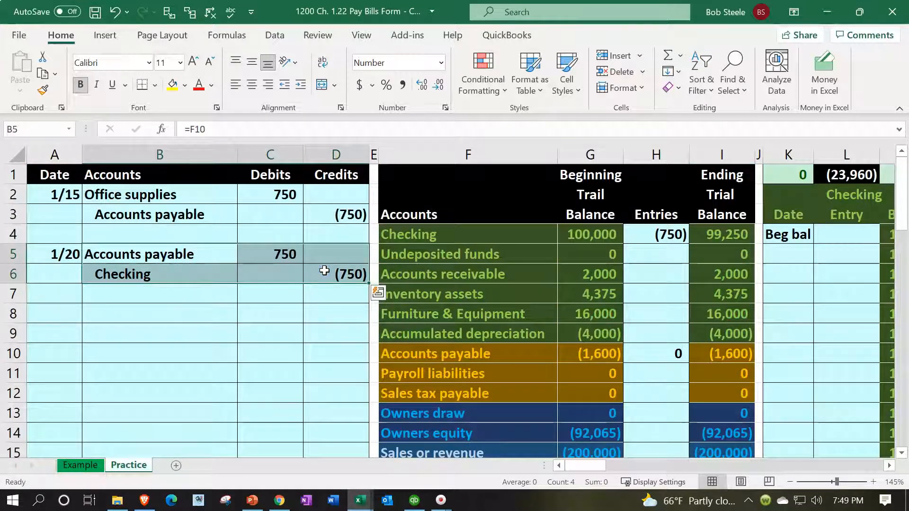
Step: Inspect the ending net income formula in I24 and the Office supplies Entries formula in H19
scroll(513, 339, down, 3)
scroll(714, 430, down, 1)
click(723, 393)
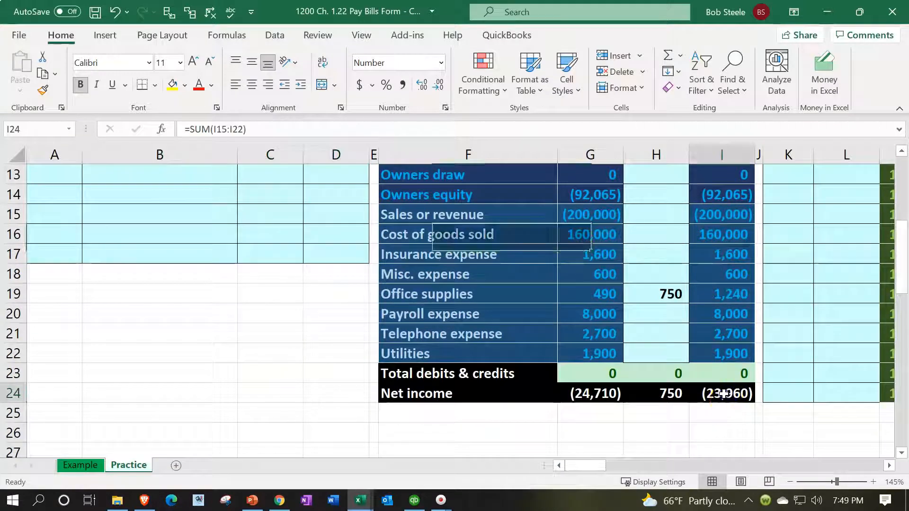
double_click(723, 394)
key(Return)
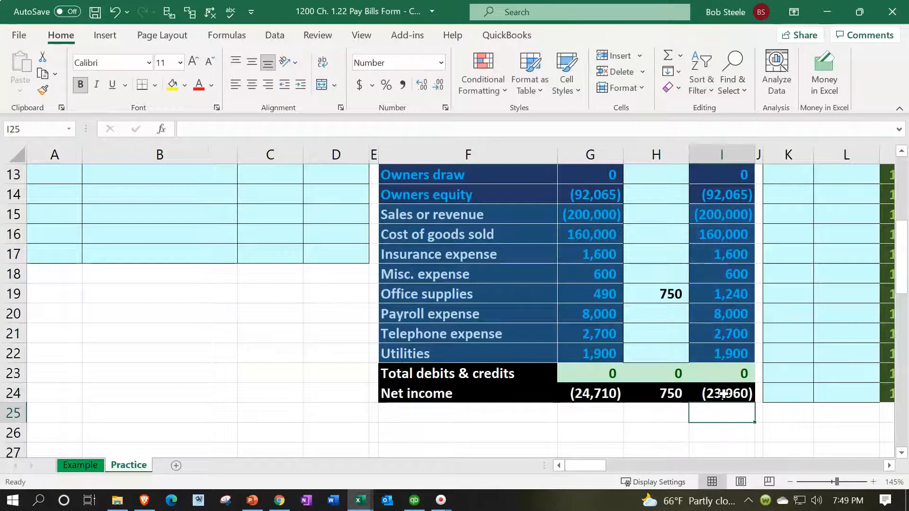
scroll(669, 364, up, 1)
double_click(667, 354)
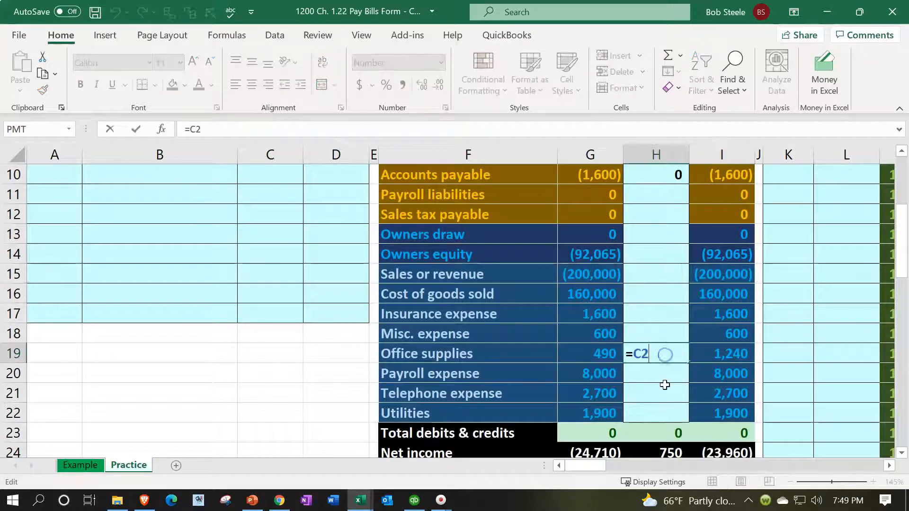
scroll(615, 402, up, 3)
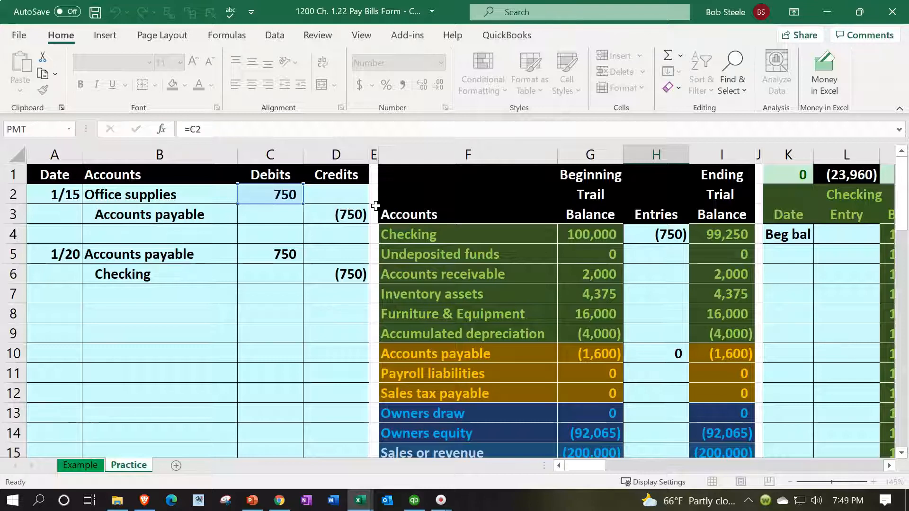
key(Return)
scroll(294, 229, up, 2)
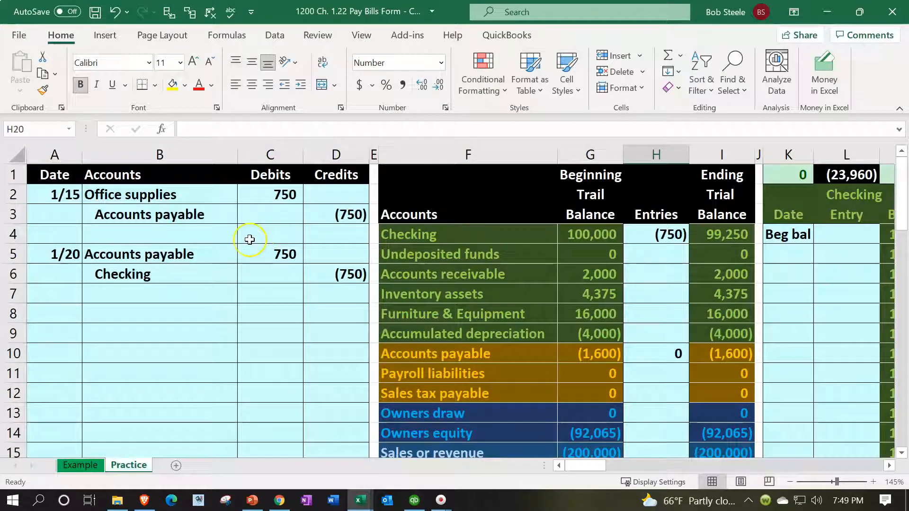
Step: Enter the date 1/20 in W18, on the line below the 1/15 entry in the Accounts payable ledger
click(204, 249)
drag(204, 250, 251, 254)
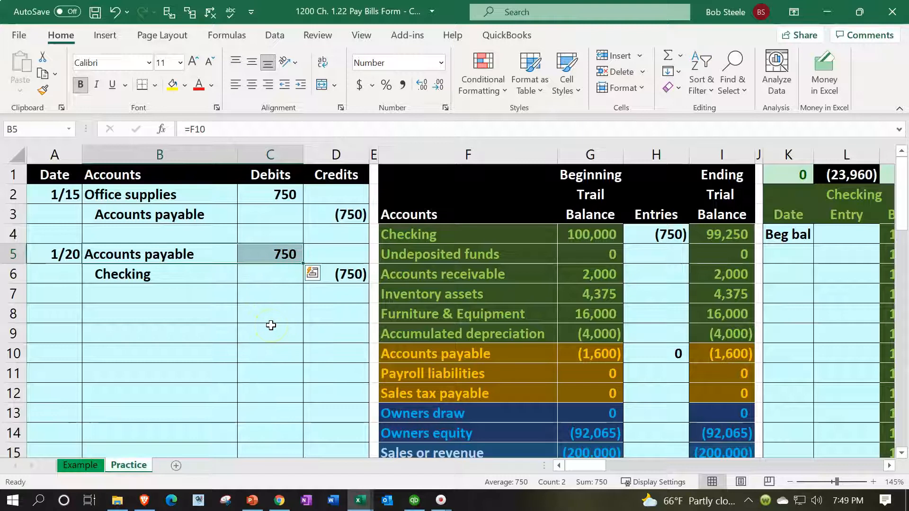
key(Right)
key(Right)
key(Right)
key(Right)
key(Right)
key(Right)
key(Right)
key(Right)
key(Right)
key(Right)
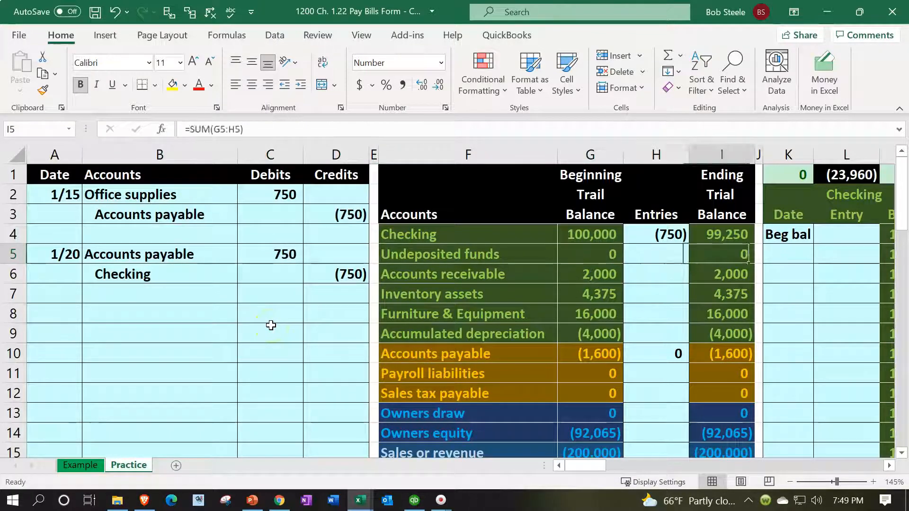
key(Right)
key(Right)
key(Right)
key(Right)
key(Right)
key(Right)
key(Right)
key(Right)
key(Right)
key(Right)
key(Right)
key(Right)
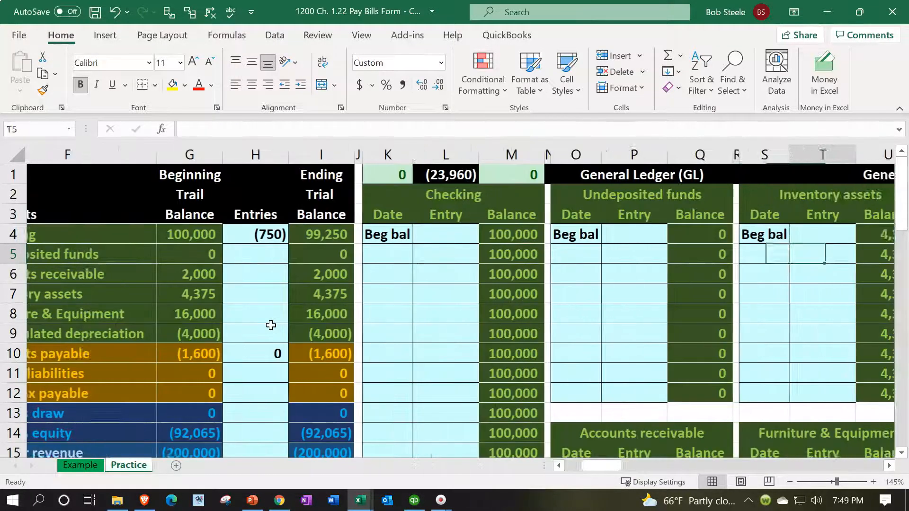
key(Right)
key(Right)
key(Right)
key(Down)
key(Down)
key(Down)
key(Down)
key(Down)
key(Down)
key(Down)
key(Down)
key(Down)
key(Down)
key(Down)
key(Down)
key(Down)
key(Down)
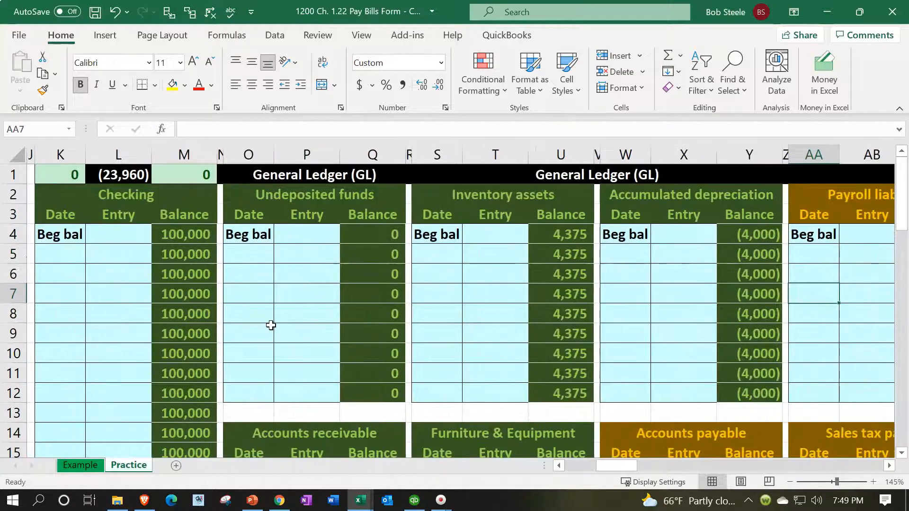
key(Left)
key(Left)
key(Left)
key(Left)
key(Up)
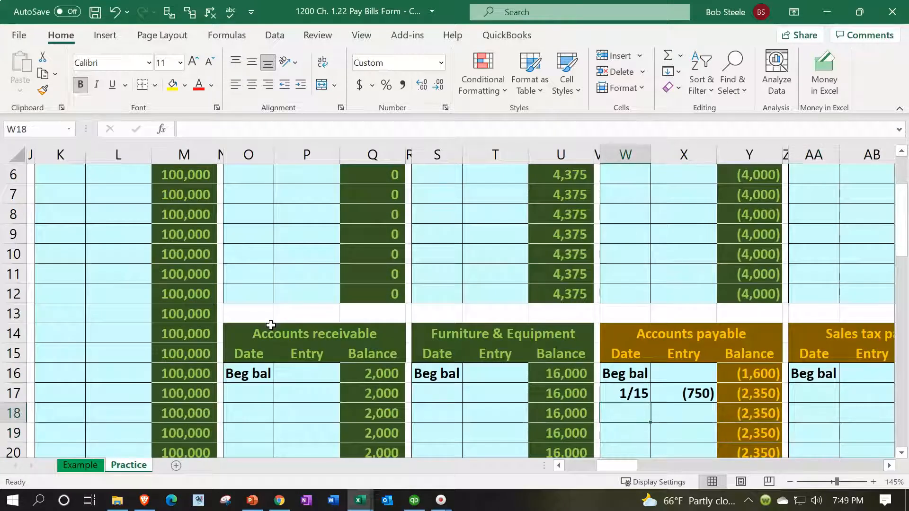
text(1/20)
key(Return)
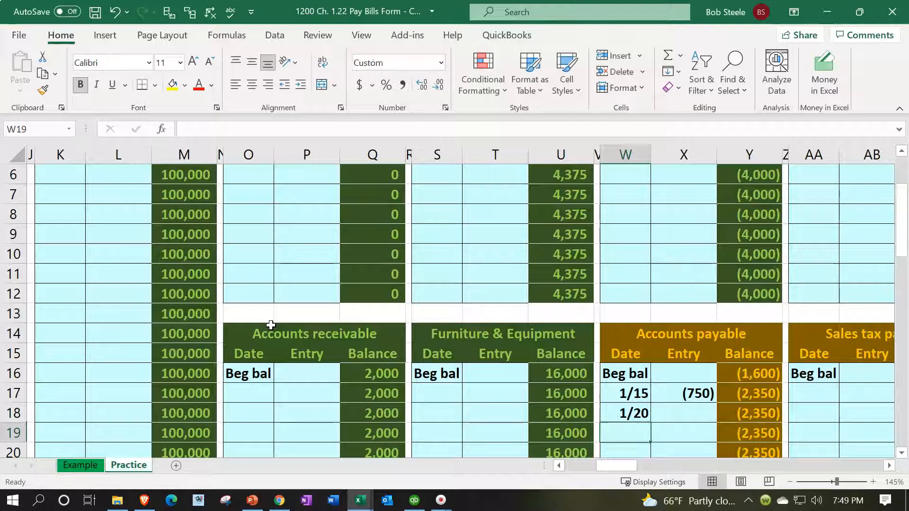
Step: Fill the 1/20 entry in X18 of the Accounts payable ledger with a link to the journal debit, =C5
key(Up)
key(Right)
scroll(270, 324, down, 1)
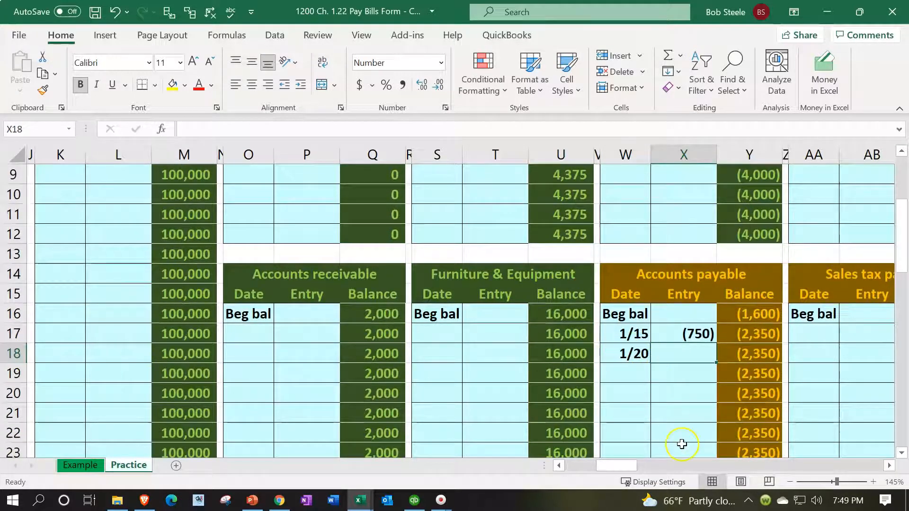
text(=)
key(Left)
key(Left)
key(Left)
key(Left)
key(Left)
key(Left)
key(Left)
key(Left)
key(Left)
key(Left)
key(Left)
key(Left)
key(Left)
key(Left)
key(Left)
key(Left)
key(Left)
key(Left)
key(Left)
key(Left)
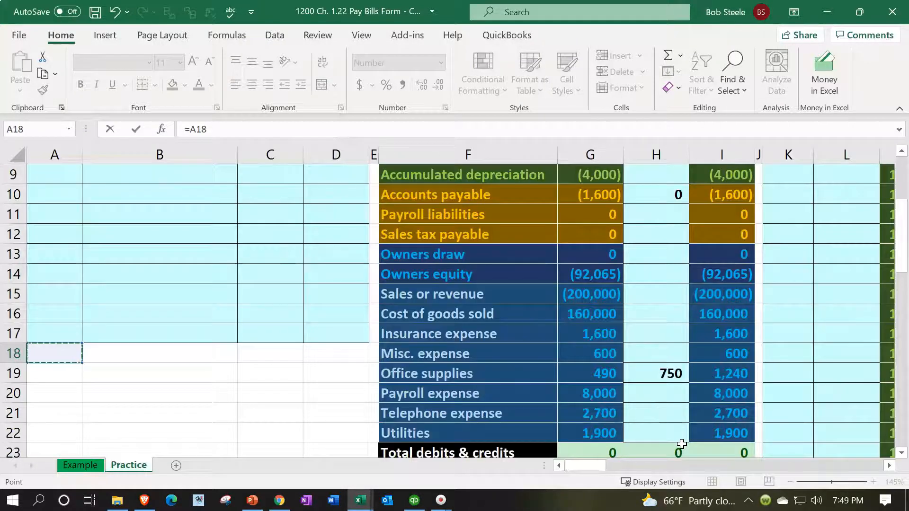
key(Up)
key(Up)
key(Up)
key(Up)
key(Up)
key(Up)
key(Up)
key(Up)
key(Up)
key(Up)
key(Up)
key(Up)
key(Up)
key(Up)
key(Up)
key(Up)
key(Down)
key(Down)
key(Down)
key(Right)
key(Right)
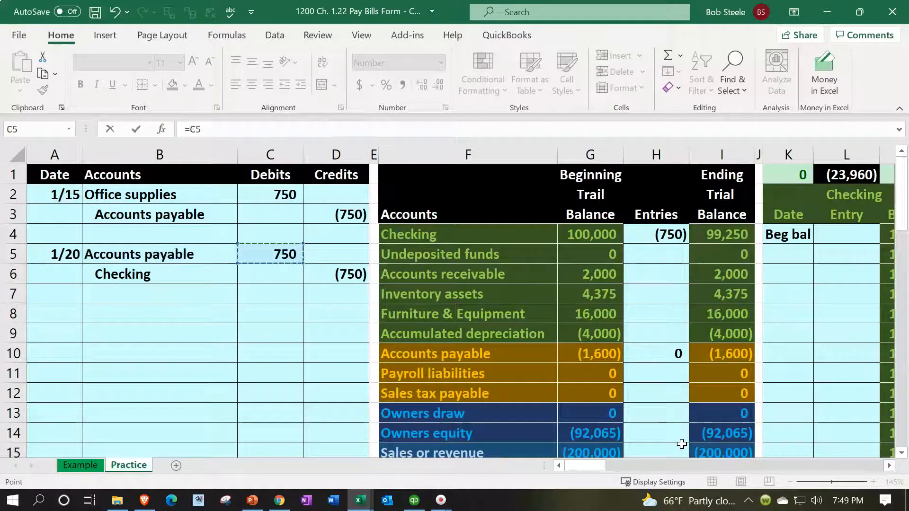
key(Return)
Step: Check the formula of the 1/20 entry in X18 of the Accounts payable ledger
key(Right)
key(Right)
key(Right)
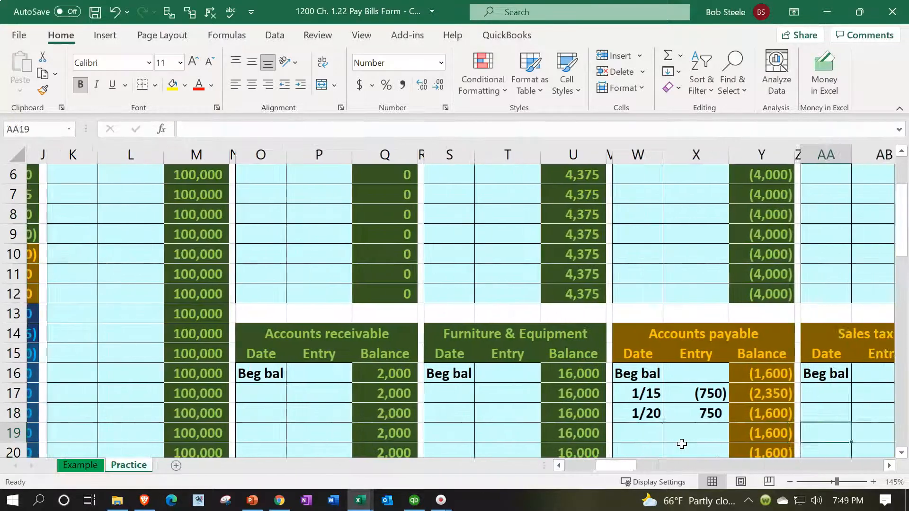
scroll(705, 394, down, 1)
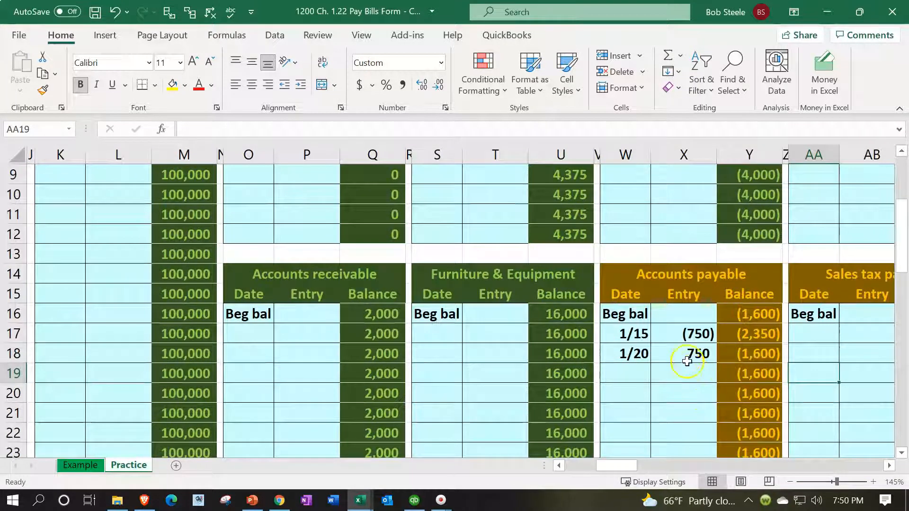
click(686, 354)
text(=C5)
key(Return)
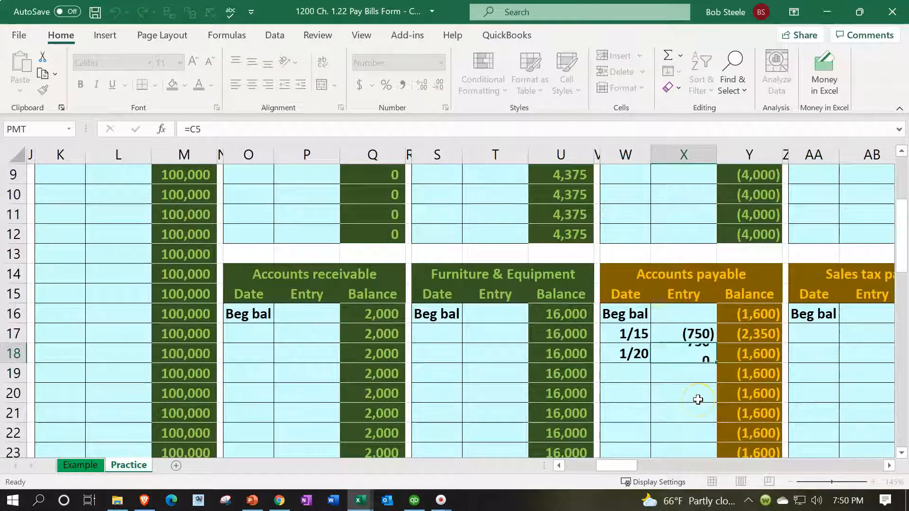
Step: Trace the Accounts payable ledger's running balance from Y16 through the 1/15 and 1/20 entries to Y18
key(Right)
key(Up)
key(Up)
key(Up)
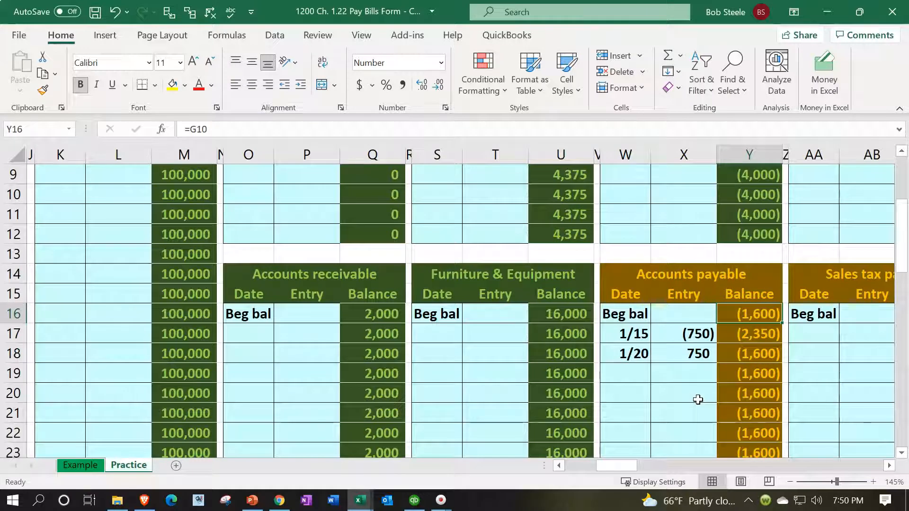
key(Down)
key(Left)
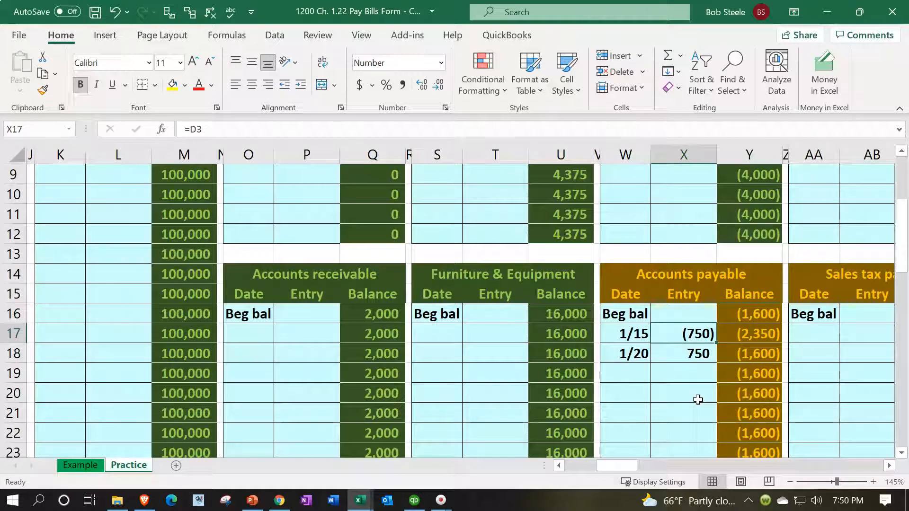
key(Right)
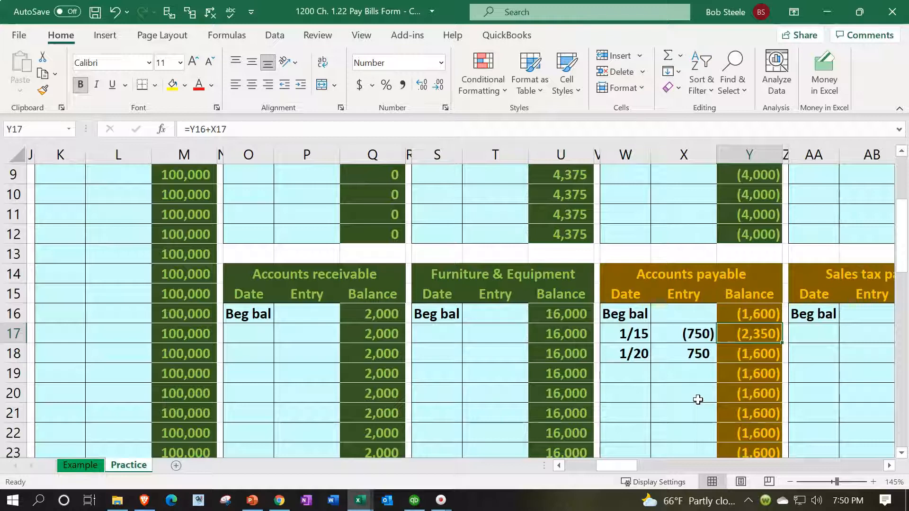
key(Down)
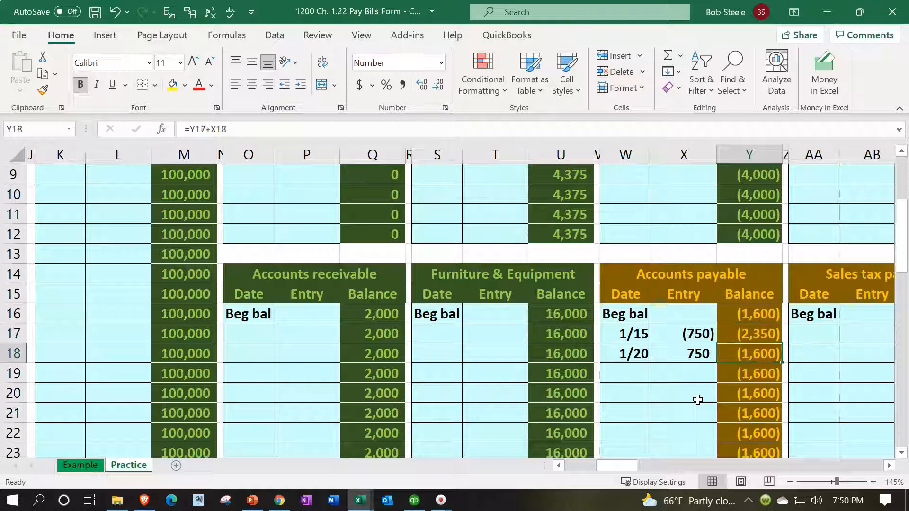
key(Left)
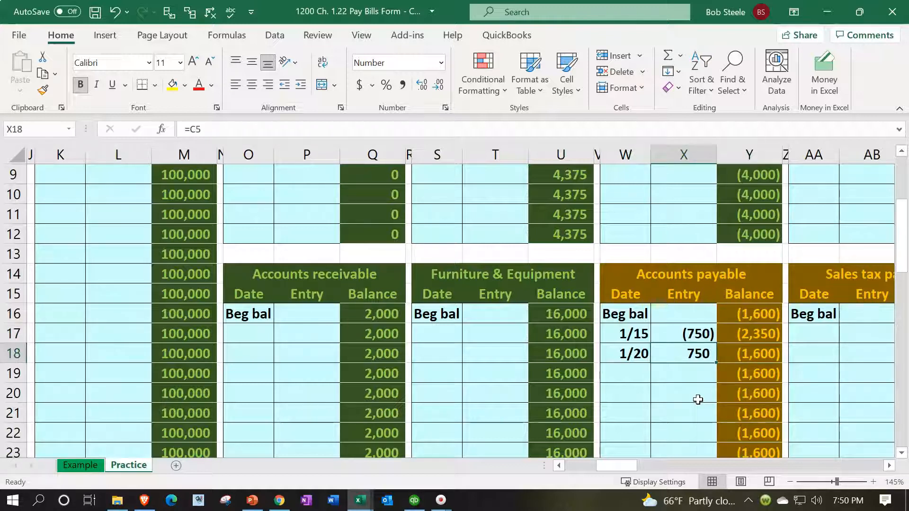
key(Right)
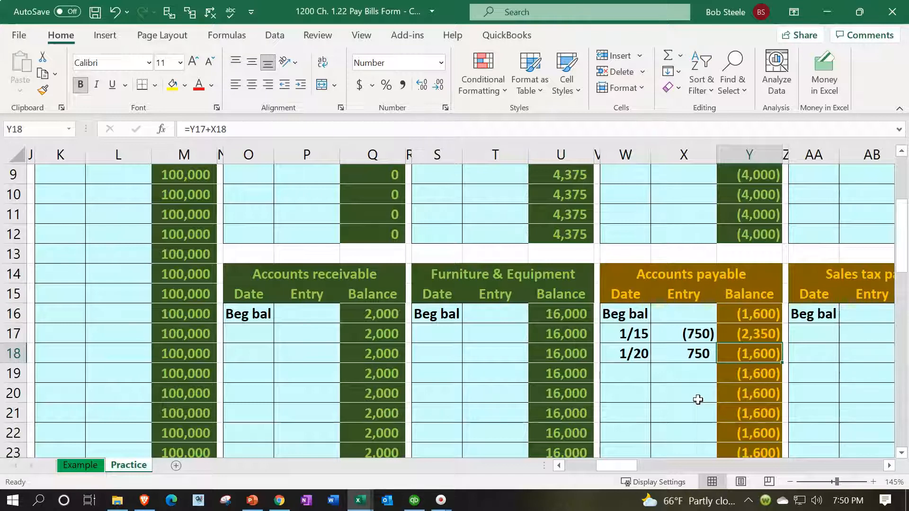
Step: Compare the Accounts payable ledger balance with the account's ending trial balance in I10
scroll(697, 401, down, 1)
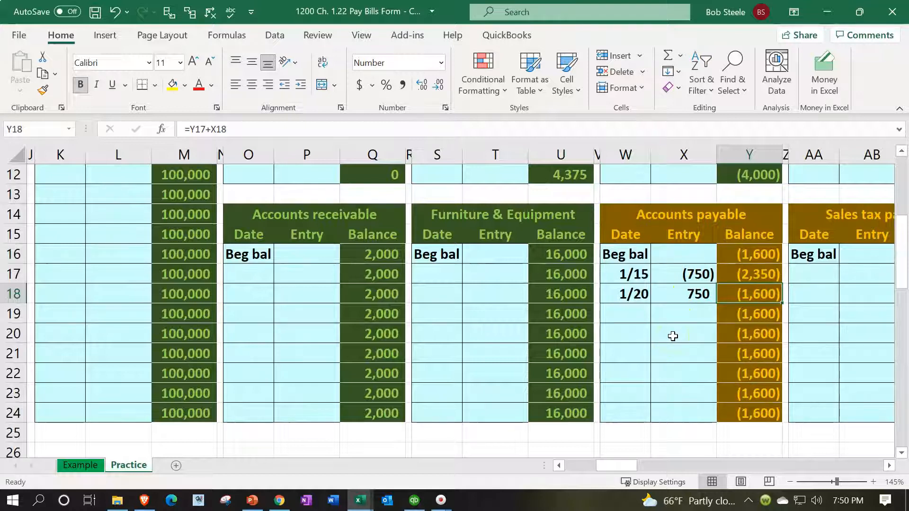
scroll(673, 336, up, 4)
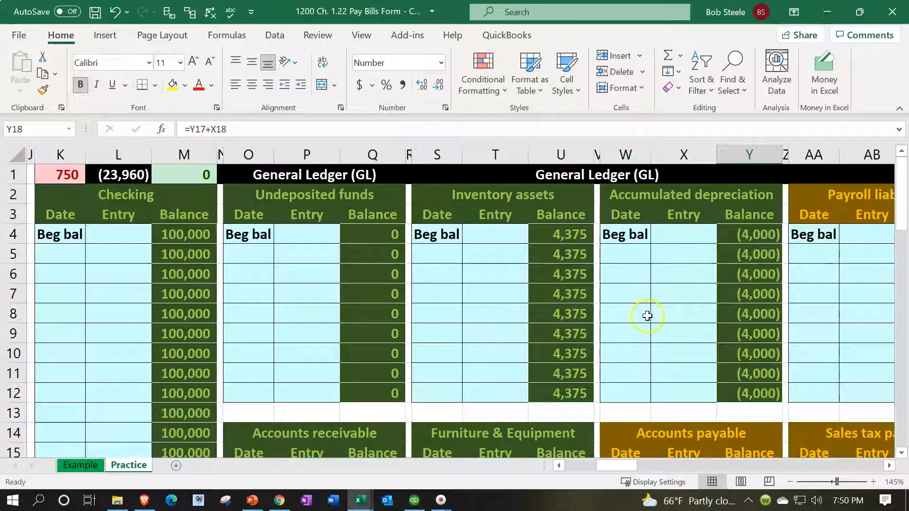
click(541, 199)
key(Left)
key(Left)
key(Left)
key(Left)
key(Left)
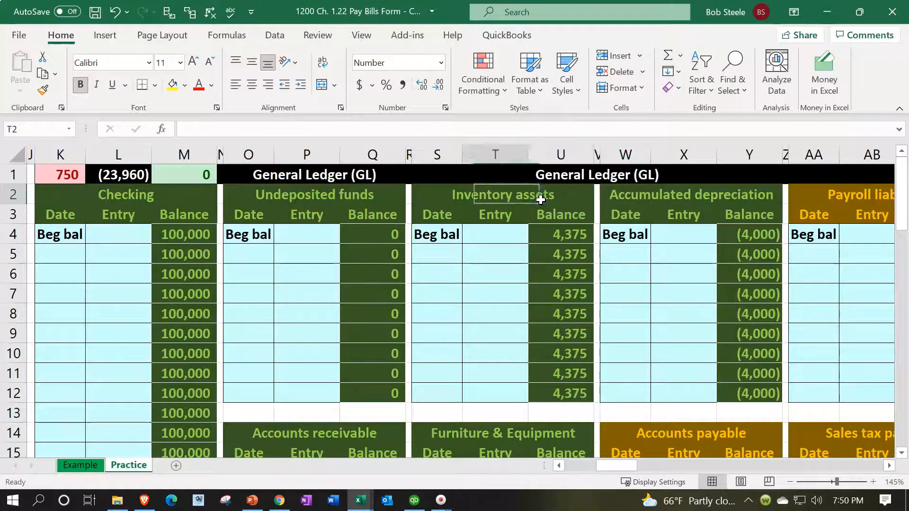
key(Left)
key(Left)
key(Left)
key(Left)
key(Left)
key(Left)
key(Left)
key(Left)
key(Left)
key(Left)
key(Left)
key(Left)
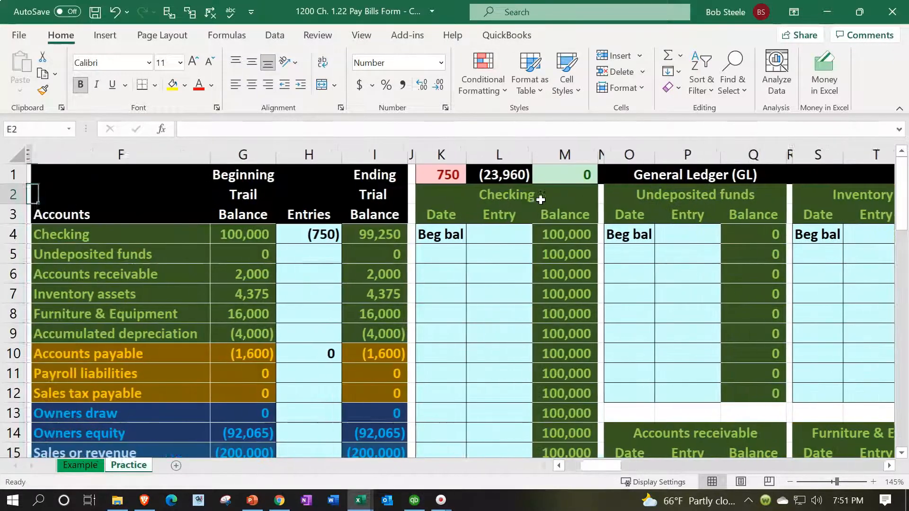
click(455, 350)
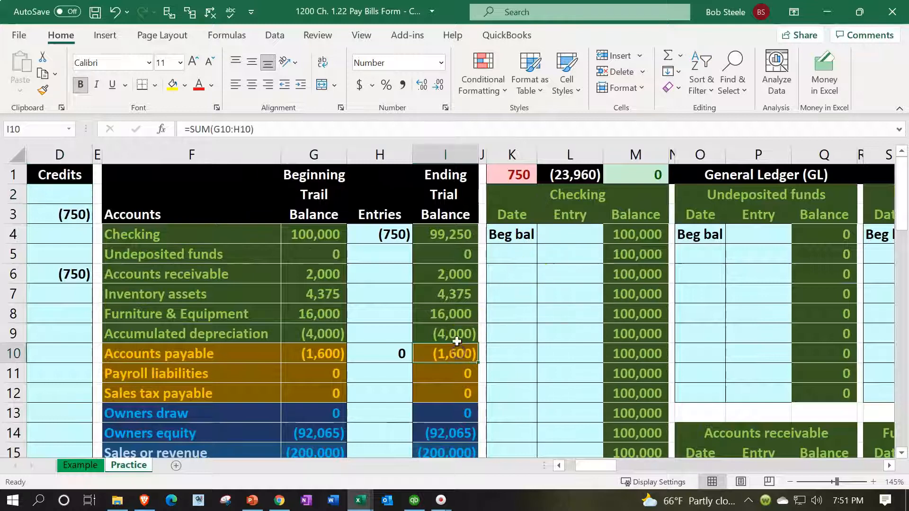
Step: Check the ledger difference in K1 and review the 1/20 payment in the journal, through the Checking credit in D6
click(496, 179)
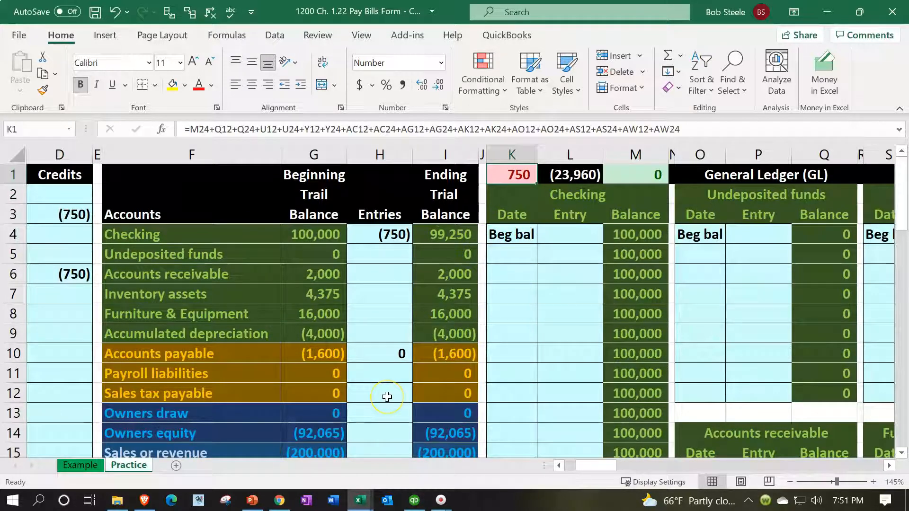
key(Left)
key(Left)
key(Left)
key(Left)
key(Left)
key(Left)
key(Left)
key(Left)
key(Left)
key(Left)
key(Down)
key(Down)
key(Down)
key(Down)
key(Down)
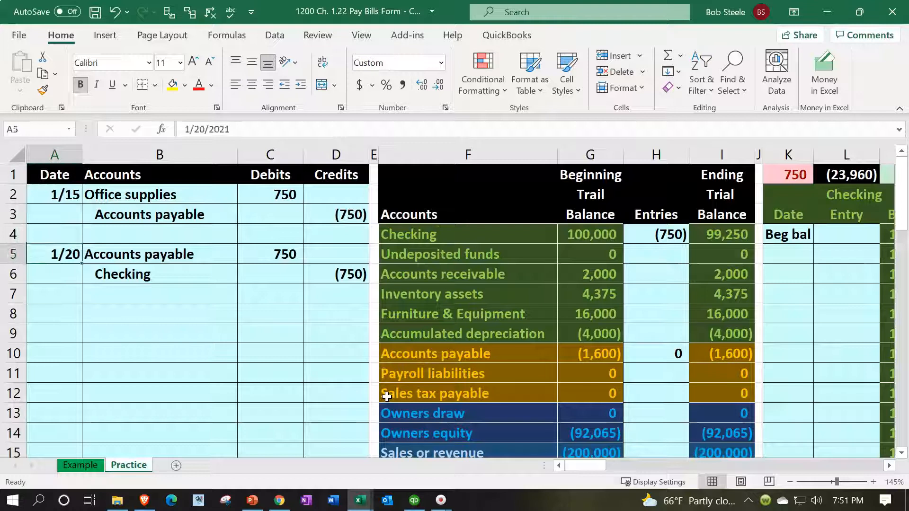
key(Right)
key(Right)
key(Right)
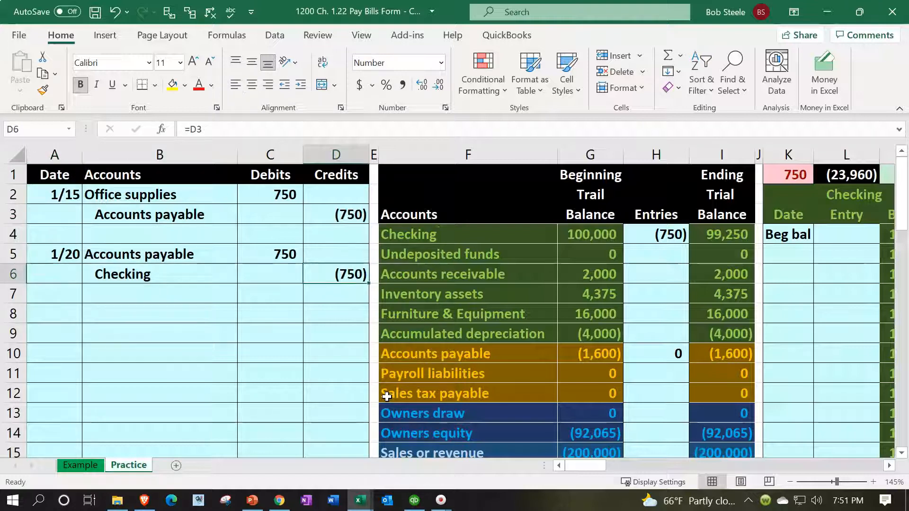
Step: Date the first entry below the beginning balance in the Checking ledger 1/20, in K5
key(Right)
key(Right)
key(Right)
key(Right)
key(Right)
key(Right)
key(Right)
key(Right)
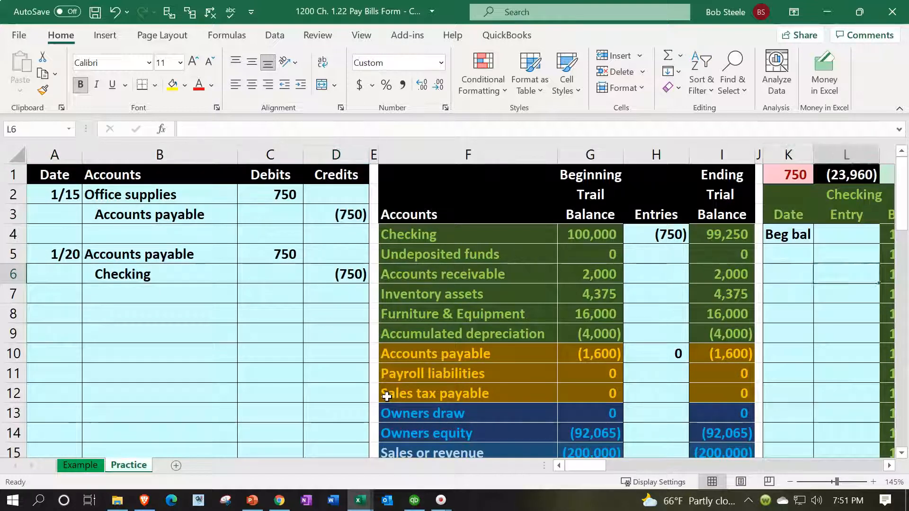
key(Right)
key(Up)
key(Up)
key(Left)
key(Left)
key(Down)
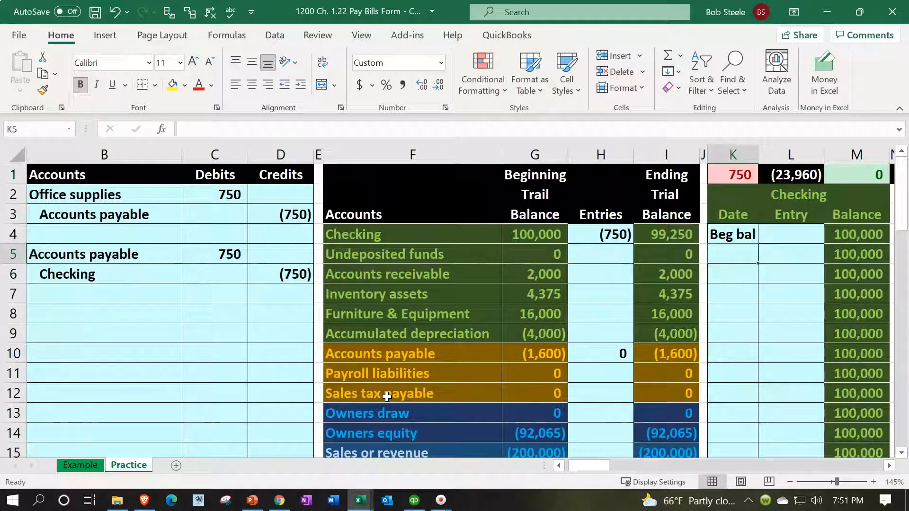
text(1/20)
key(Tab)
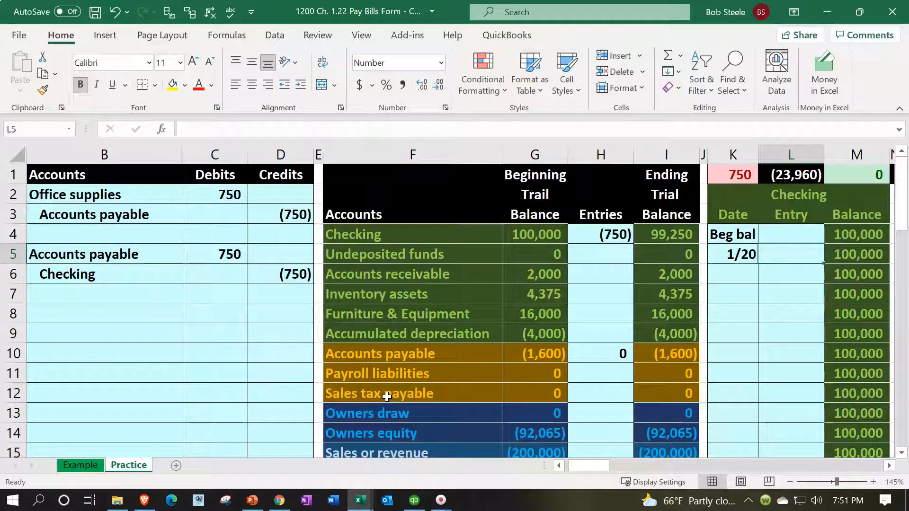
Step: Fill the 1/20 entry in L5 of the Checking ledger with a link to the journal credit, =D6
text(=)
key(Left)
key(Left)
key(Left)
key(Left)
key(Left)
key(Left)
key(Left)
key(Left)
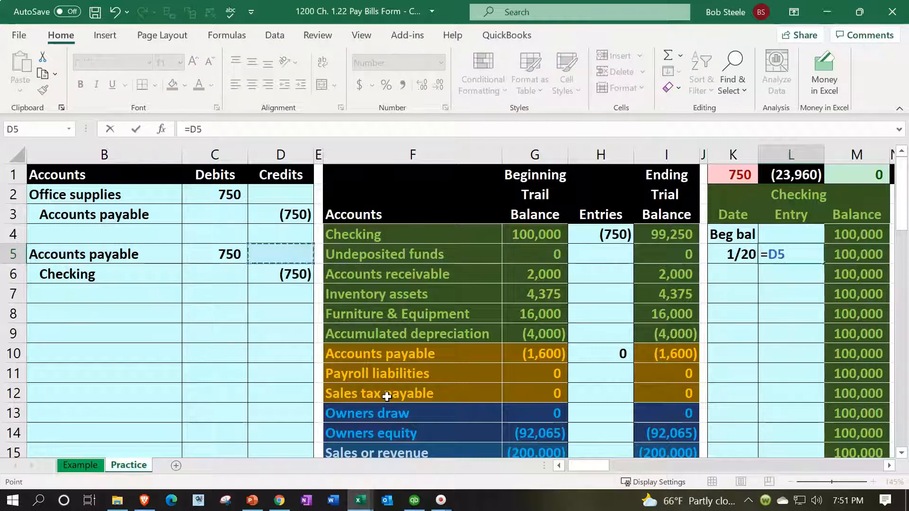
key(Down)
key(Return)
Step: Trace the Checking ledger's running balance from the beginning balance in M4 through the 1/20 entry to M5
key(Right)
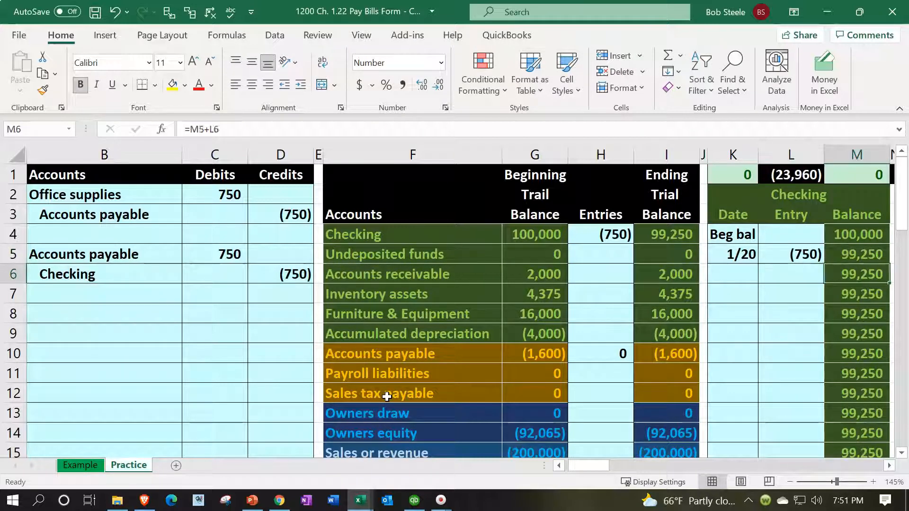
key(Up)
key(Up)
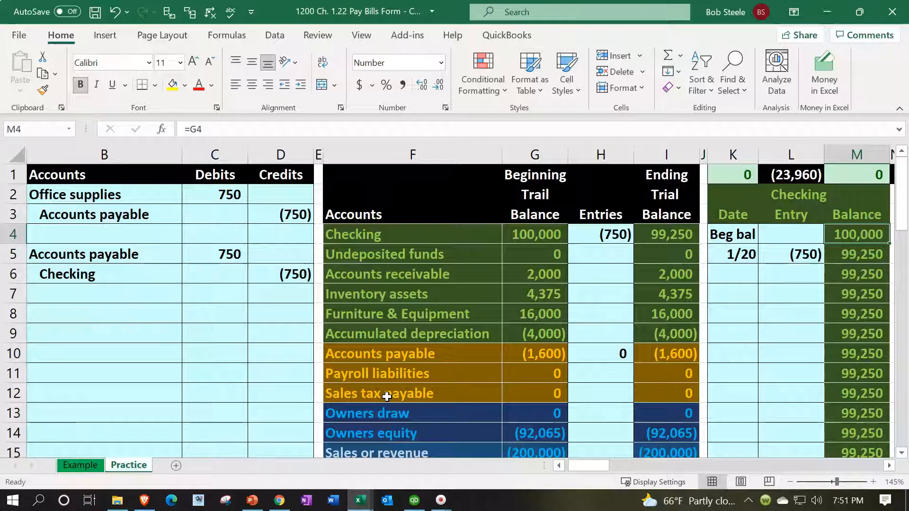
key(Down)
key(Left)
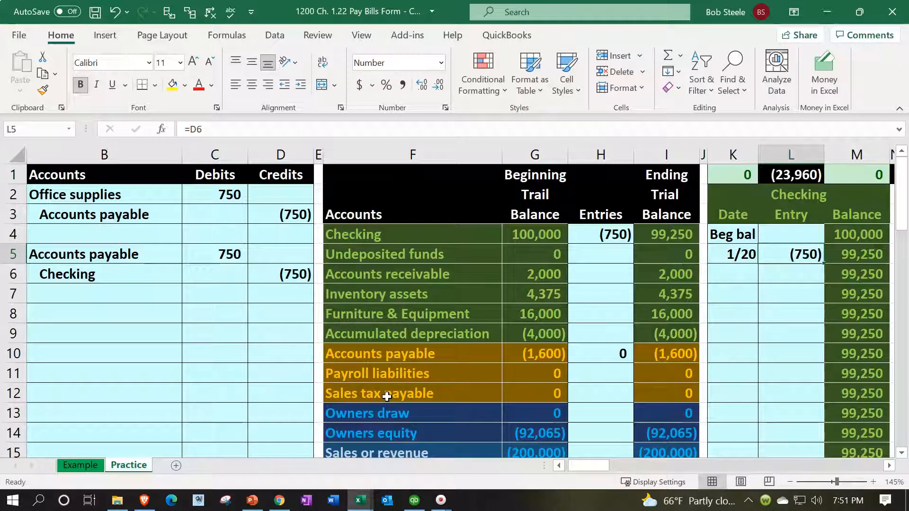
key(Right)
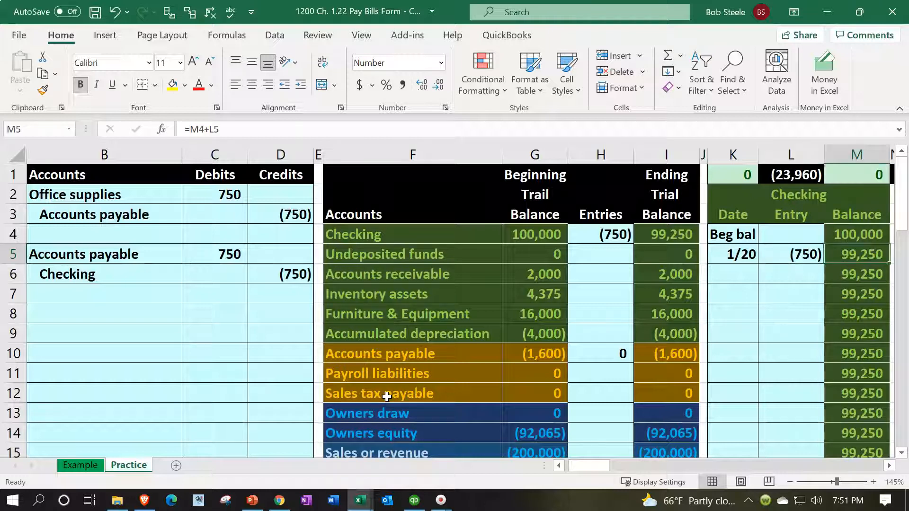
Step: Compare the Checking ledger balance with the account's ending trial balance in I4
key(Left)
key(Left)
key(Up)
key(Left)
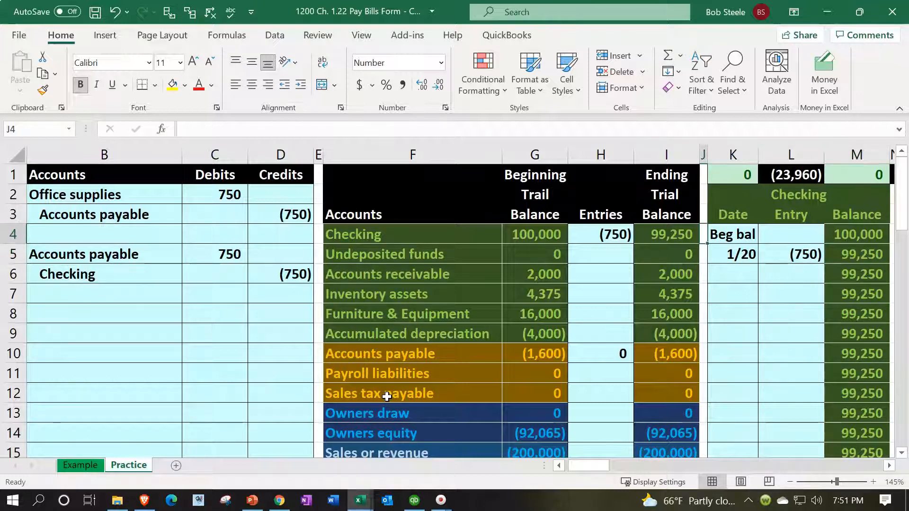
key(Left)
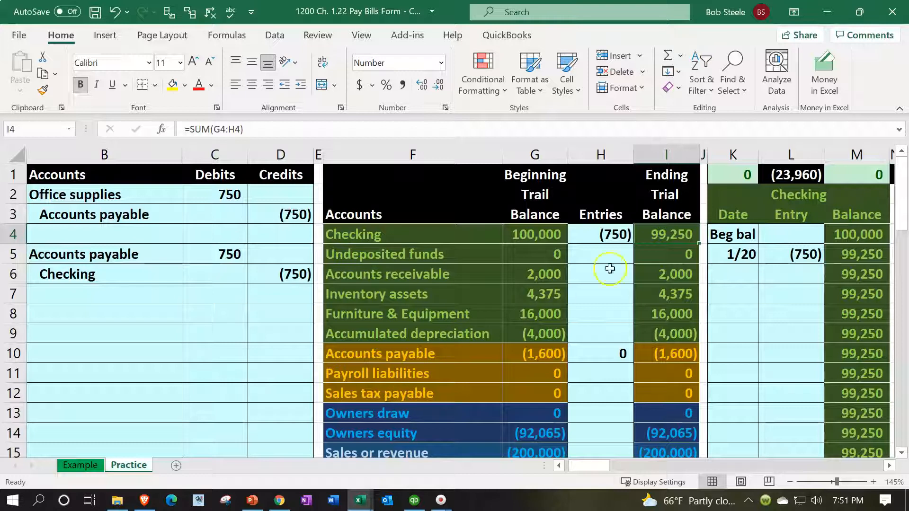
Step: Check the ledger control cells K1 and M1 and review the 1/20 Accounts payable debit in the journal
click(725, 176)
click(848, 176)
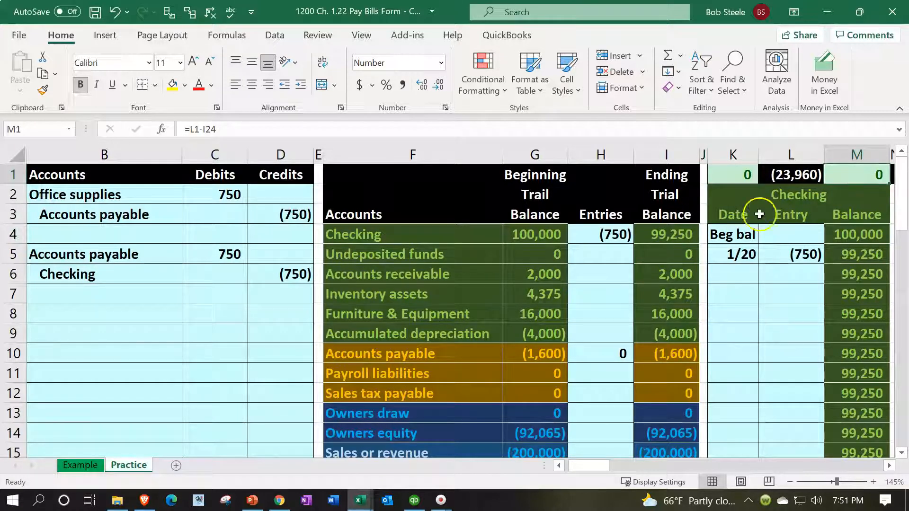
drag(158, 254, 224, 250)
Step: Check the difference formula in BH1 of the Accounts Payable Subsidiary Ledger against the trial balance
click(276, 363)
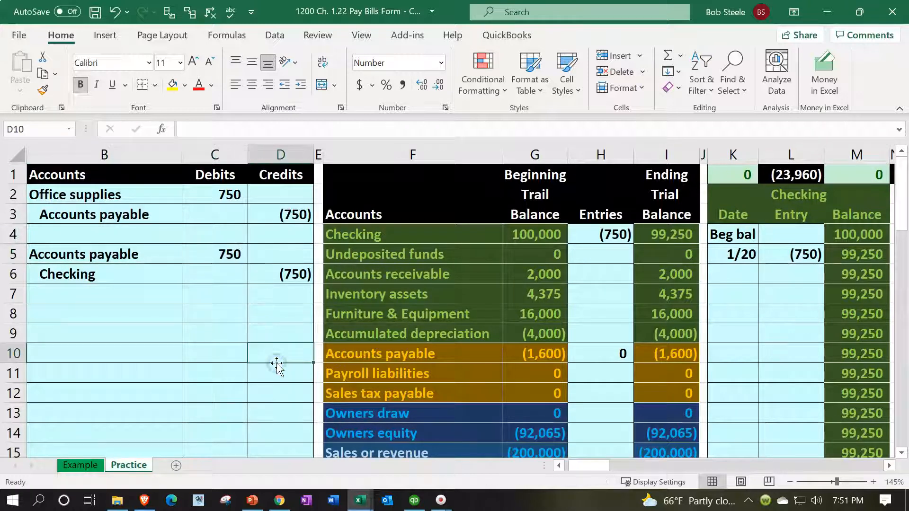
key(Right)
key(Right)
key(Right)
key(Right)
key(Right)
key(Right)
key(Right)
key(Right)
key(Right)
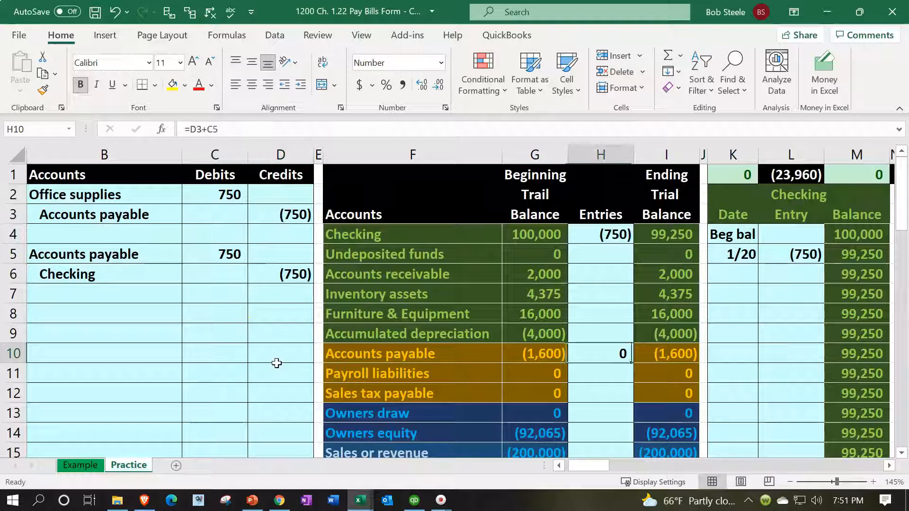
key(Right)
key(Right)
key(Right)
key(Right)
key(Right)
key(Right)
key(Right)
key(Right)
key(Right)
key(Right)
key(Right)
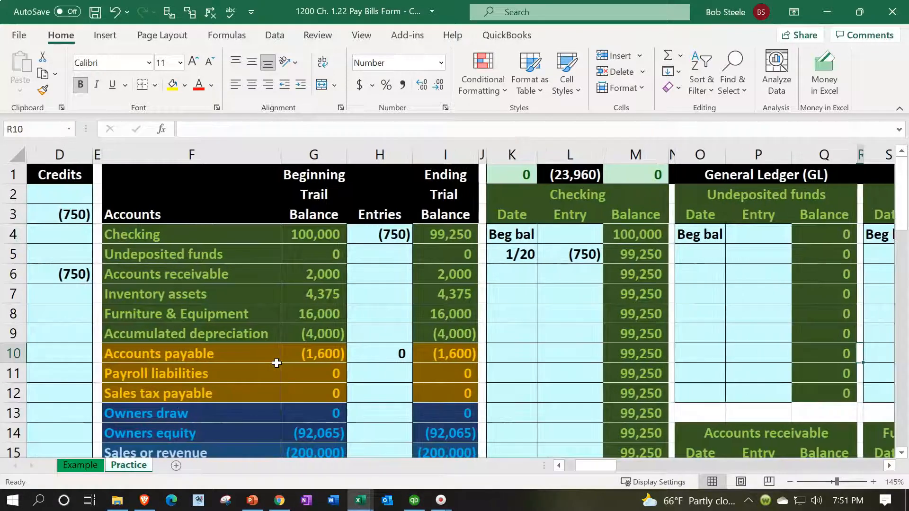
key(Right)
key(Right)
key(Right)
key(Right)
key(Right)
key(Right)
key(Right)
key(Right)
key(Right)
key(Right)
key(Right)
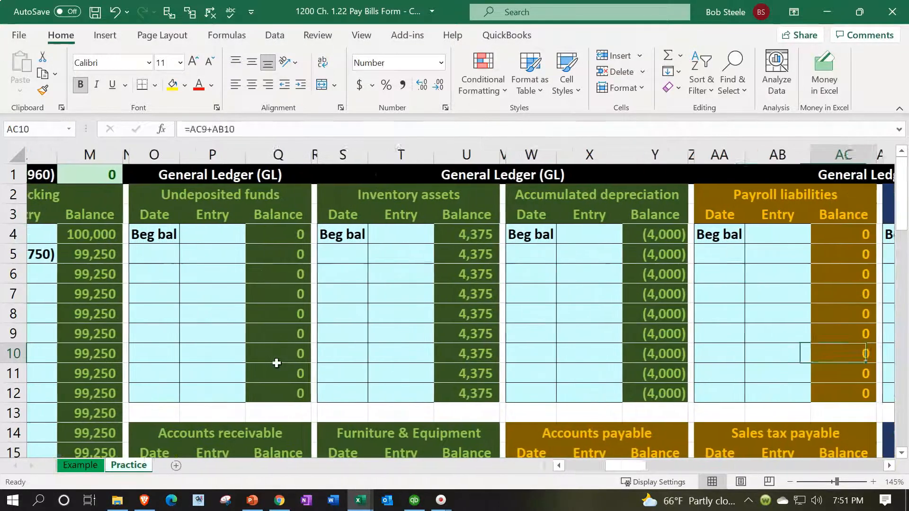
key(Right)
key(Right)
key(Right)
key(Right)
key(Right)
key(Right)
key(Right)
key(Right)
key(Right)
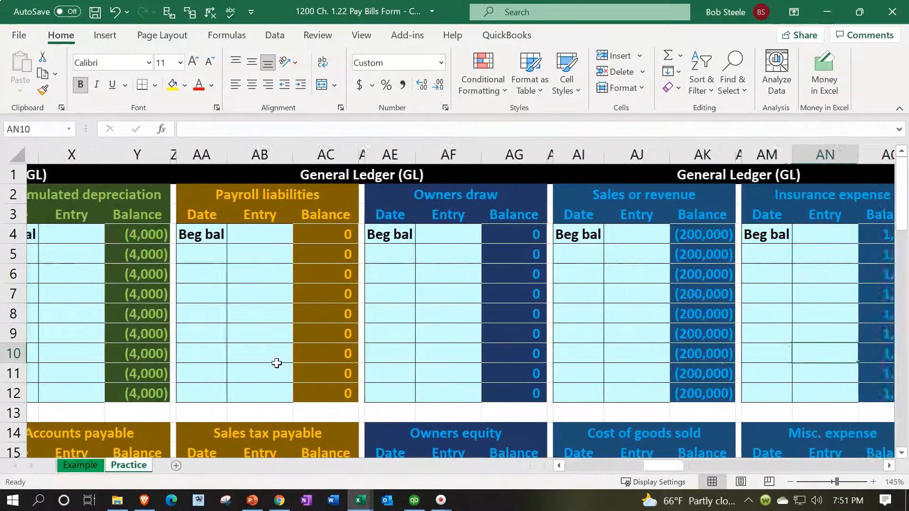
key(Right)
key(Right)
key(Right)
key(Right)
key(Right)
key(Right)
key(Right)
key(Right)
key(Right)
key(Right)
key(Right)
key(Right)
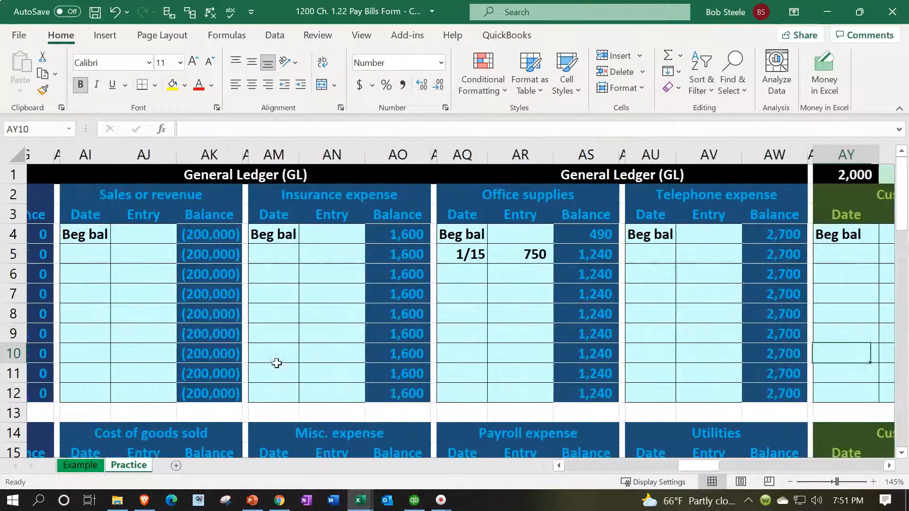
key(Right)
key(Right)
key(Right)
key(Right)
key(Right)
key(Right)
key(Right)
key(Right)
key(Right)
key(Right)
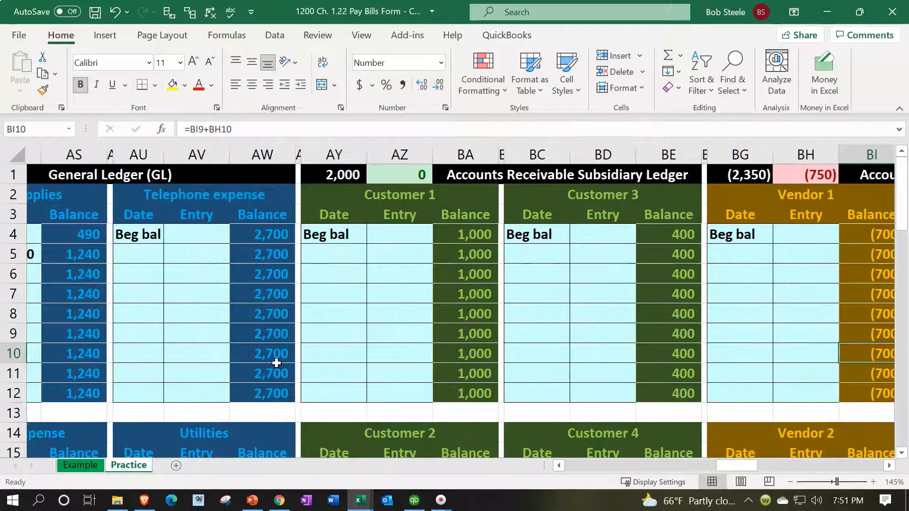
key(Right)
key(Right)
key(Right)
key(Right)
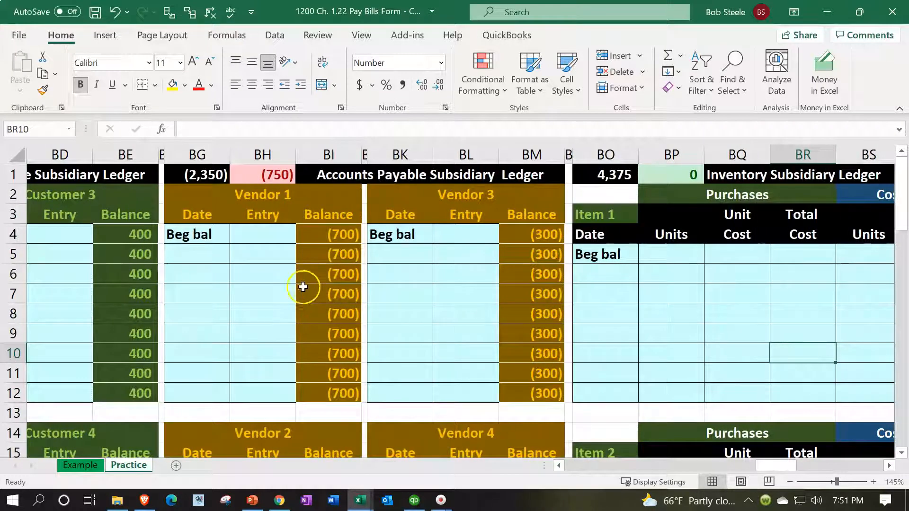
click(272, 175)
Step: Date the entry below 1/15 in the Vendor 4 subsidiary ledger 1/20, in BK18
scroll(375, 302, down, 3)
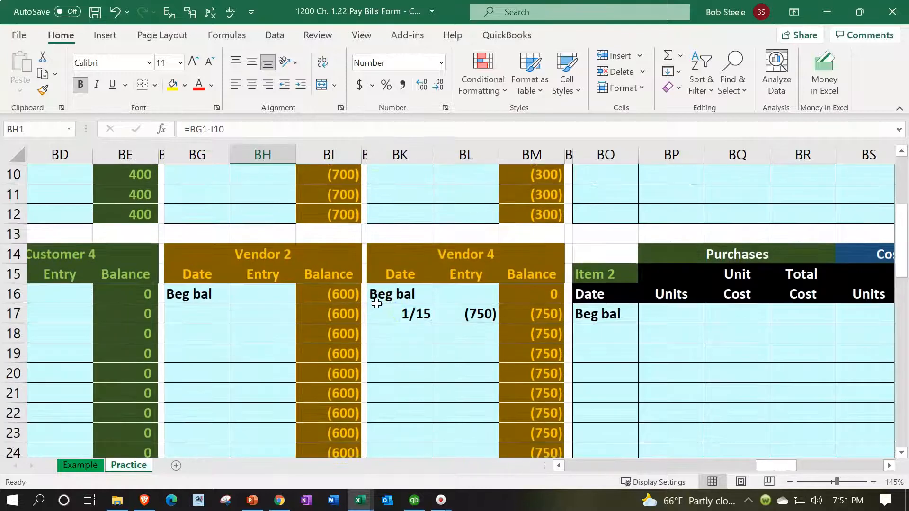
click(393, 335)
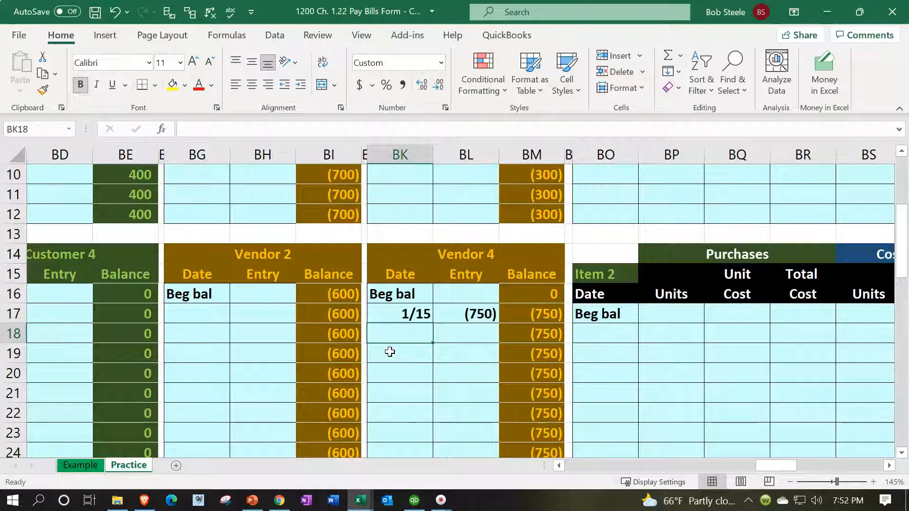
text(1/520)
key(BackSpace)
key(BackSpace)
key(BackSpace)
text(20)
key(Tab)
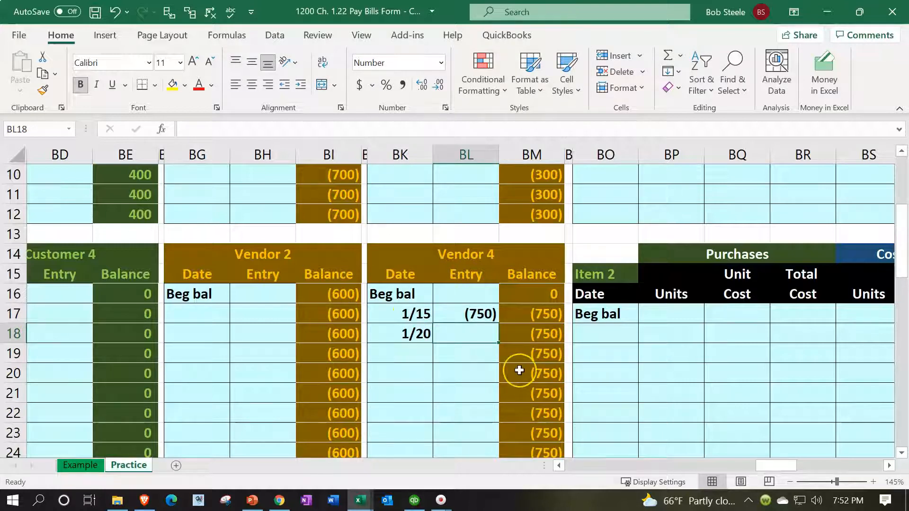
Step: Fill the 1/20 entry in BL18 of the Vendor 4 ledger with a link to the journal debit, =C5
text(=)
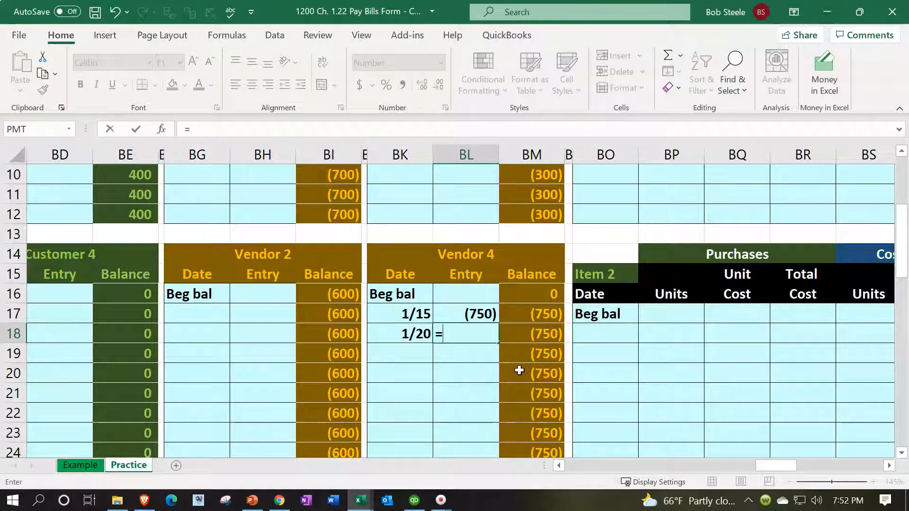
key(Left)
key(Left)
key(Left)
key(Left)
key(Left)
key(Left)
key(Left)
key(Left)
key(Left)
key(Left)
key(Left)
key(Left)
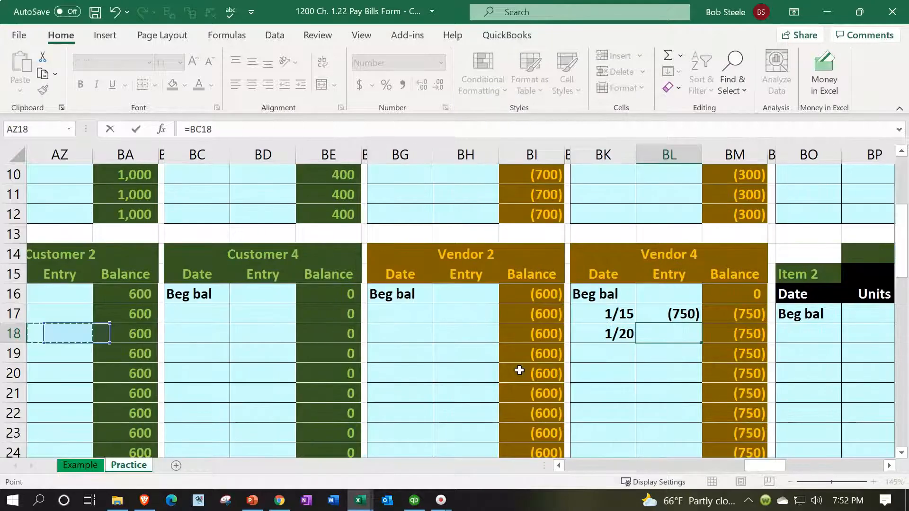
key(Left)
key(Left)
key(Left)
key(Left)
key(Left)
key(Left)
key(Left)
key(Left)
key(Left)
key(Left)
key(Left)
key(Left)
key(Left)
key(Left)
key(Left)
key(Left)
key(Left)
key(Left)
key(Left)
key(Left)
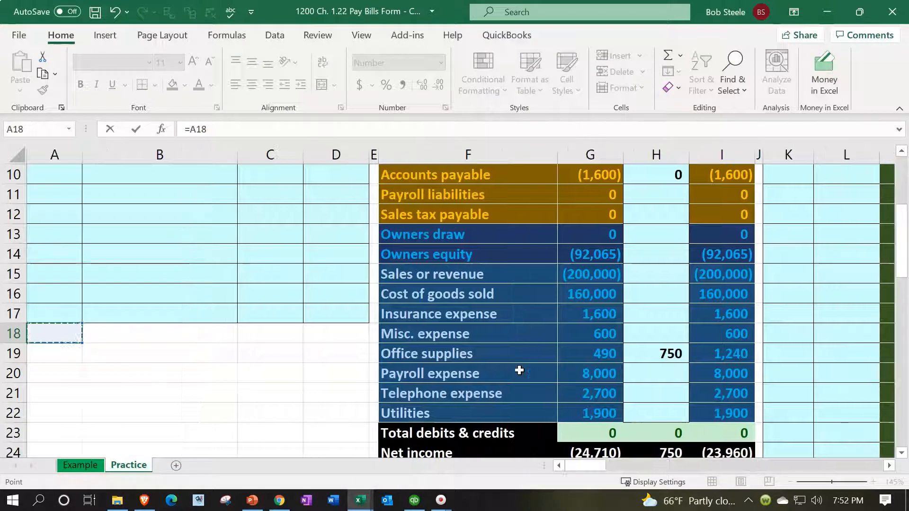
key(Up)
key(Up)
key(Up)
key(Up)
key(Up)
key(Up)
key(Up)
key(Up)
key(Up)
key(Up)
key(Up)
key(Up)
key(Up)
key(Up)
key(Up)
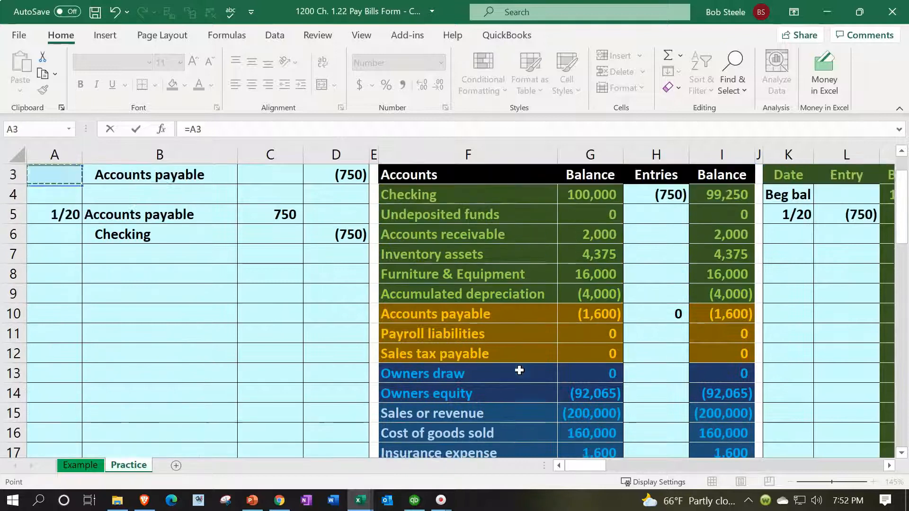
key(Up)
key(Down)
key(Down)
key(Down)
key(Right)
key(Right)
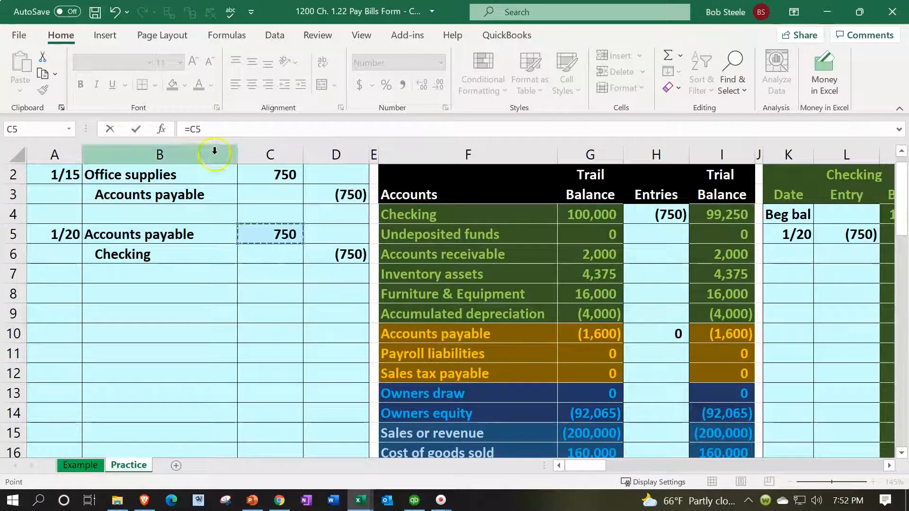
key(Return)
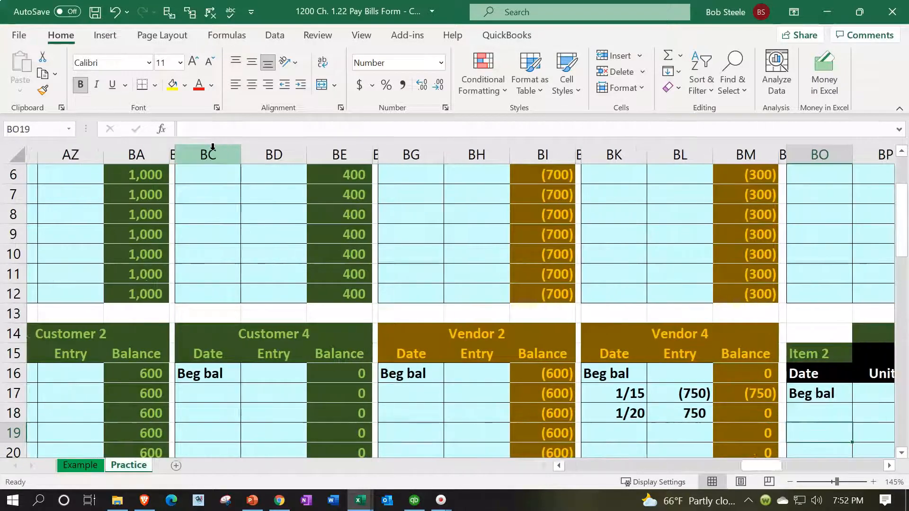
Step: Check the formula of the 1/20 Vendor 4 entry in BL18 and trace its precedents
scroll(212, 147, down, 1)
double_click(681, 353)
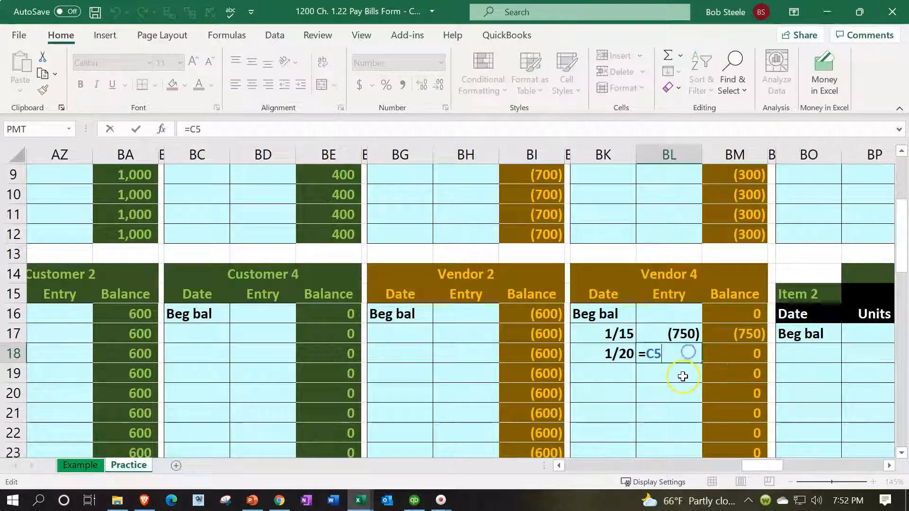
key(Return)
key(Up)
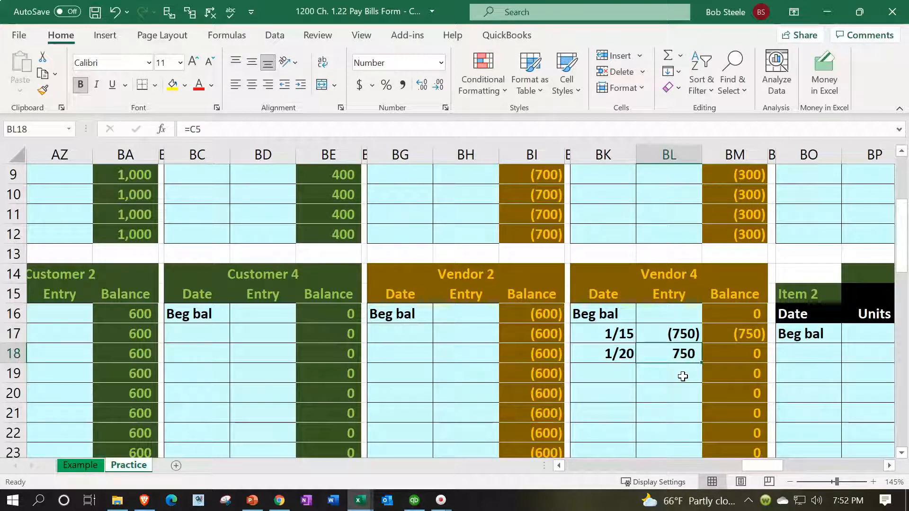
click(171, 13)
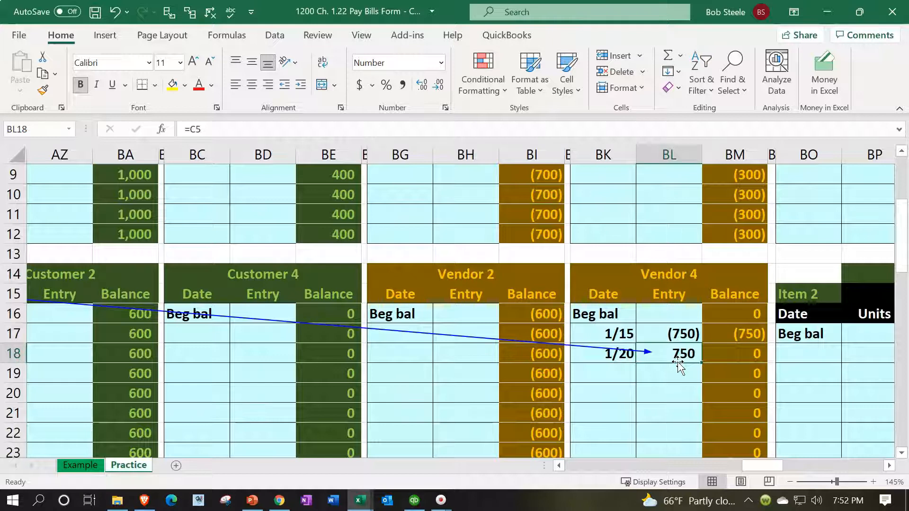
click(167, 14)
Step: Remove the precedent arrows traced to the 1/20 entry in the Vendor 4 ledger
click(227, 38)
click(357, 71)
click(210, 12)
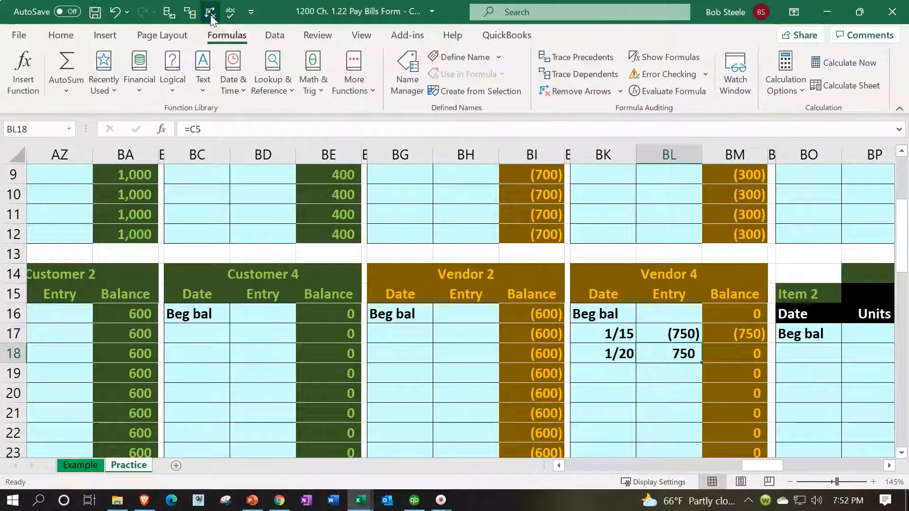
Step: Review the 1/15 and 1/20 entries in the Vendor 4 ledger and the running balance formula in BM18
click(740, 309)
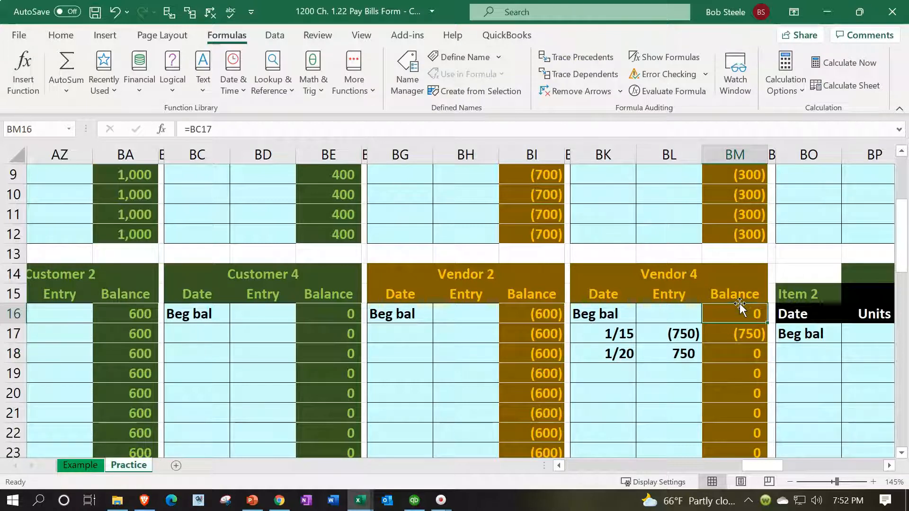
key(Left)
key(Down)
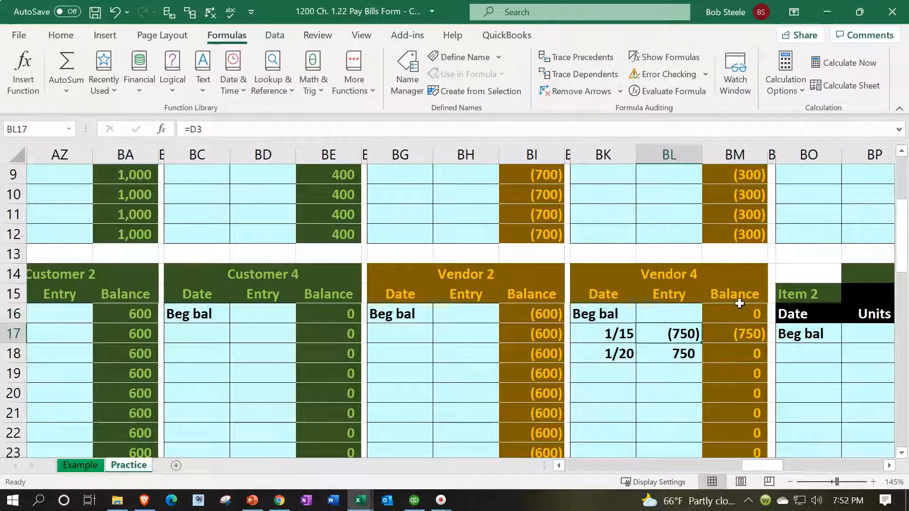
key(Right)
key(Down)
key(Left)
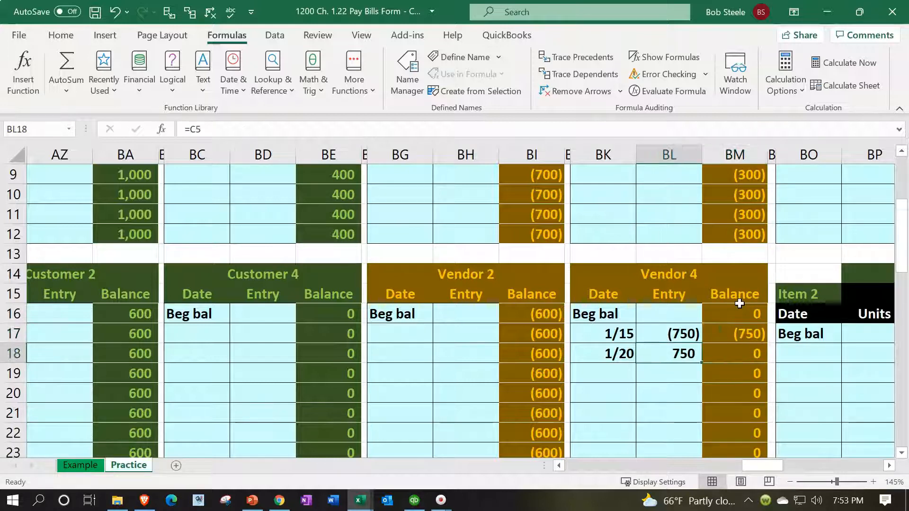
key(Right)
scroll(740, 303, down, 1)
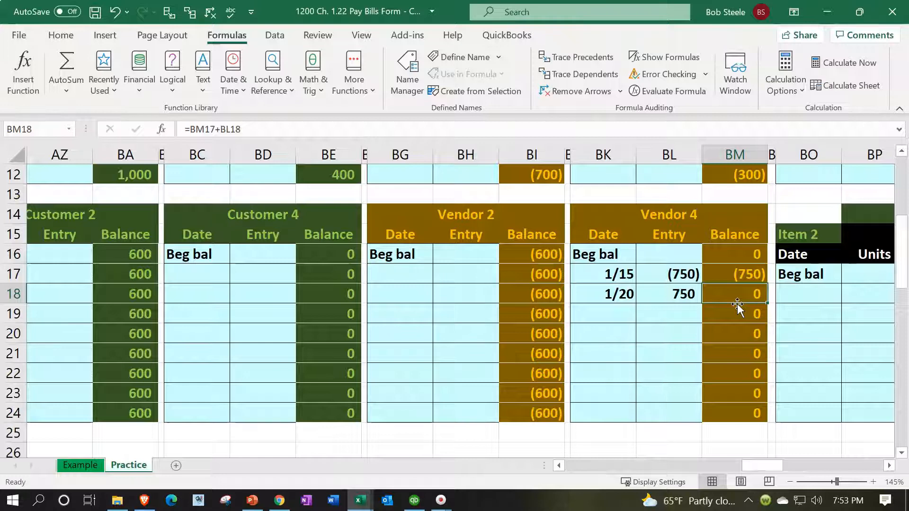
click(678, 273)
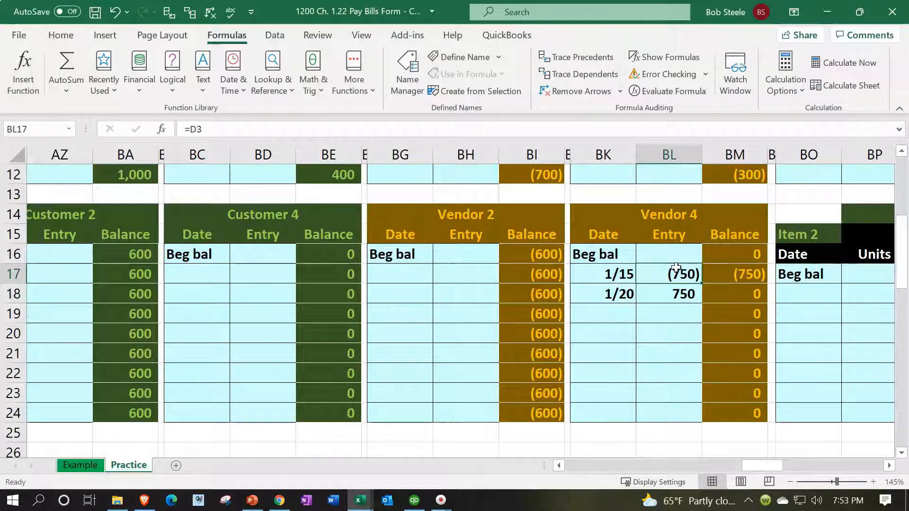
click(674, 302)
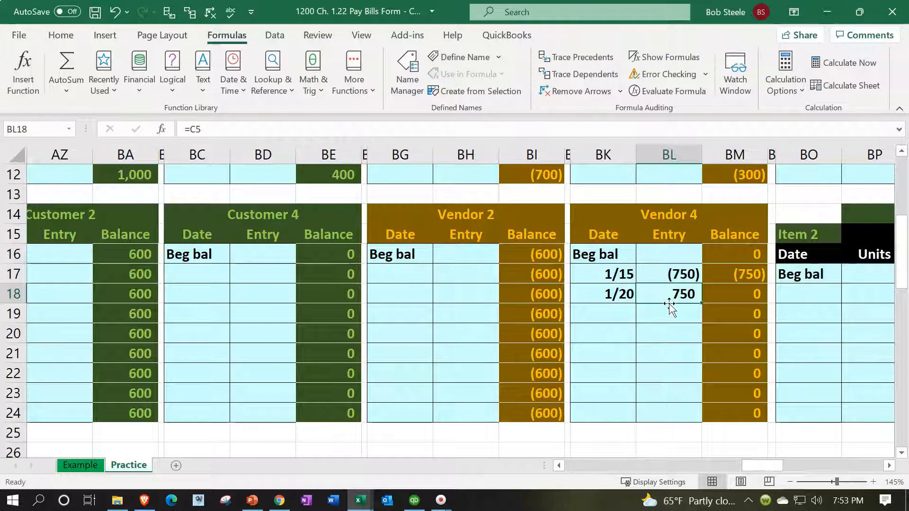
Step: Check the Accounts Payable Subsidiary Ledger's difference formula in BH1 and total formula in BG1 against the vendor balances they reference
scroll(682, 341, up, 4)
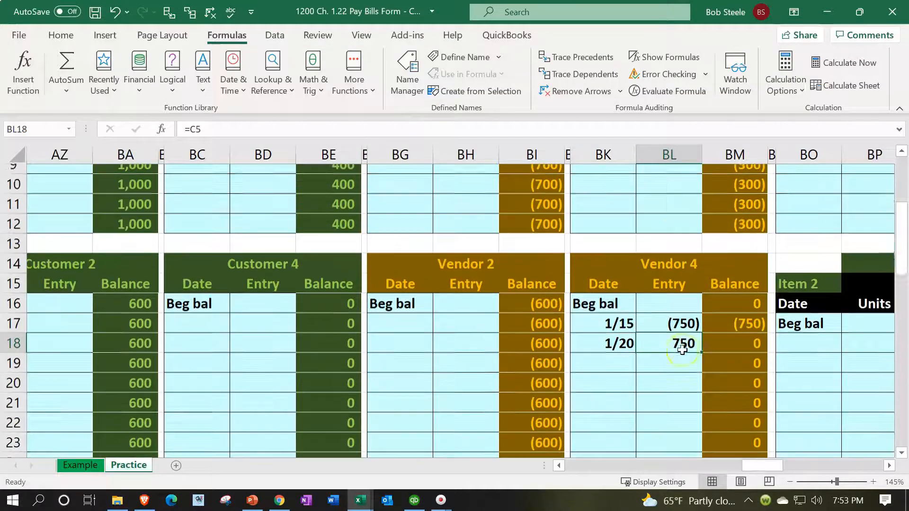
click(481, 174)
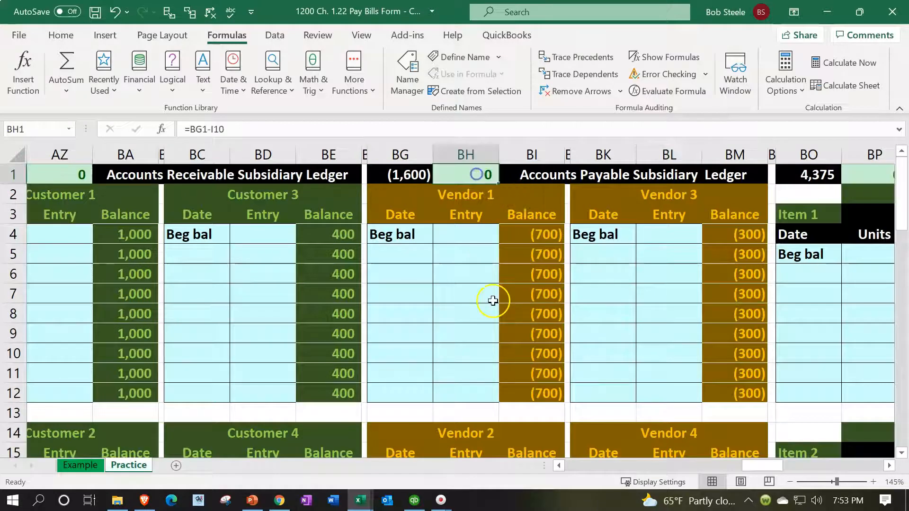
double_click(417, 173)
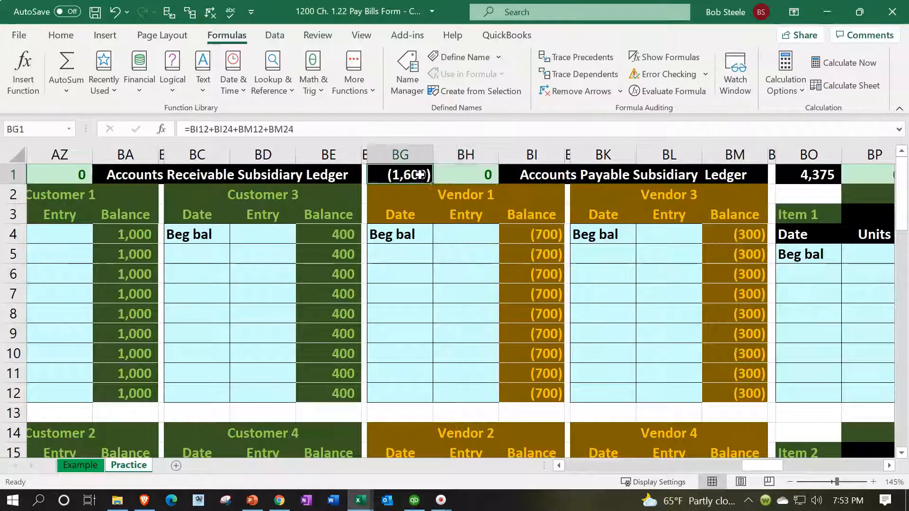
scroll(533, 313, down, 1)
scroll(532, 313, down, 4)
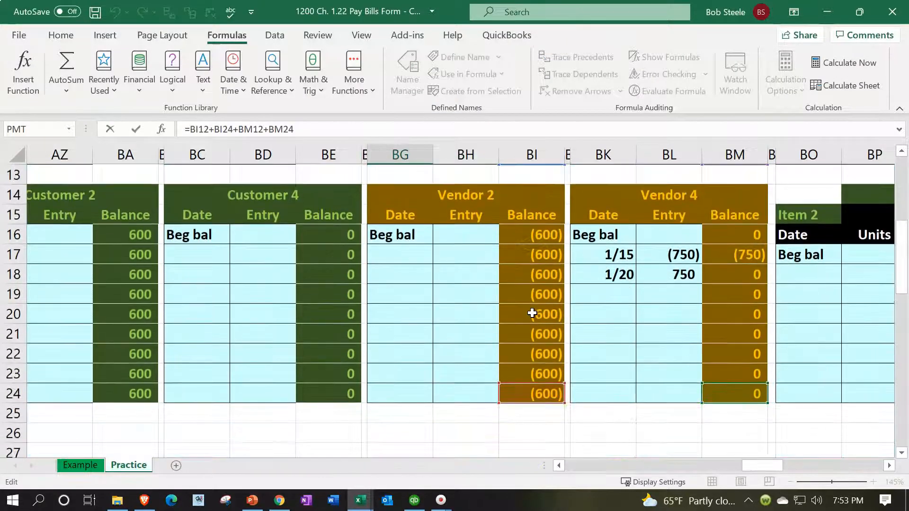
scroll(532, 313, up, 5)
key(Return)
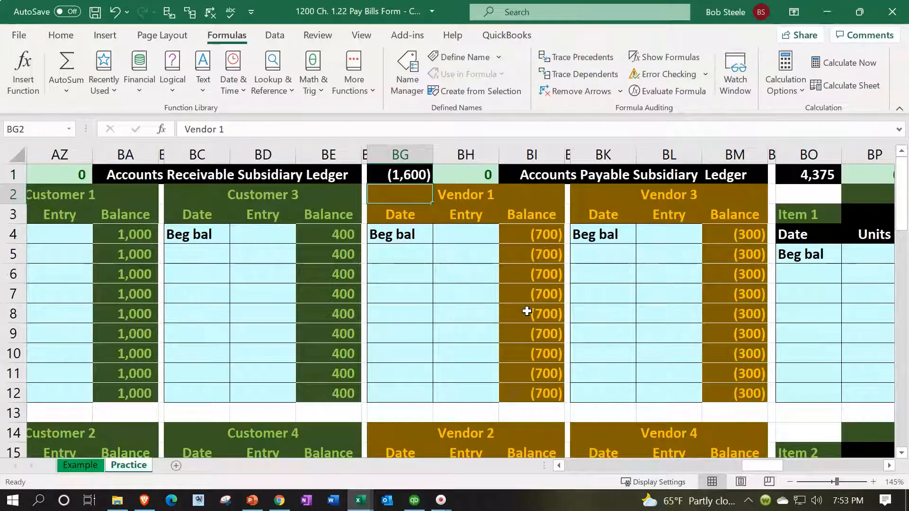
Step: Examine the ending trial balance for Accounts payable in I10 and look over the trial balance's total rows
key(Left)
key(Left)
key(Left)
key(Left)
key(Left)
key(Left)
key(Left)
key(Left)
key(Left)
key(Left)
key(Left)
key(Left)
key(Left)
key(Left)
key(Left)
key(Left)
key(Left)
key(Left)
key(Left)
key(Left)
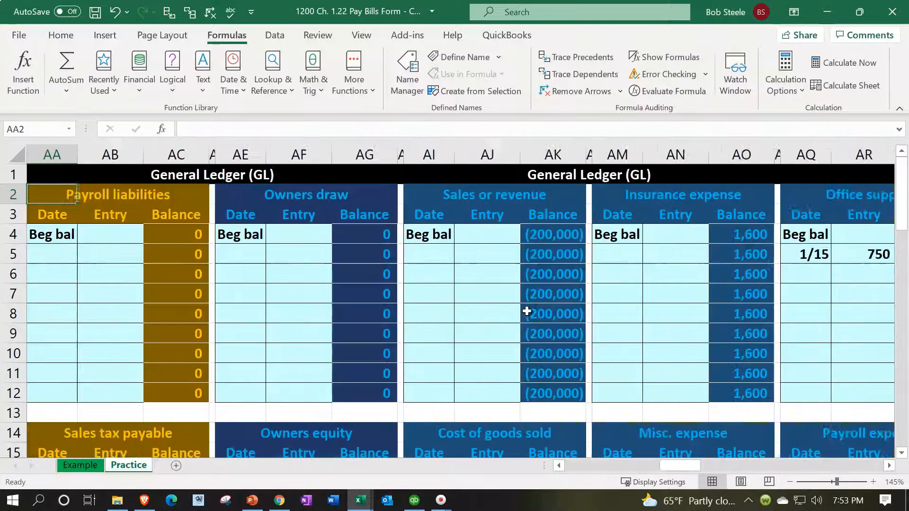
key(Left)
key(Left)
key(Left)
key(Left)
key(Left)
key(Left)
key(Left)
key(Left)
key(Left)
key(Left)
key(Left)
key(Left)
key(Left)
key(Left)
key(Left)
key(Left)
key(Left)
key(Left)
key(Left)
key(Left)
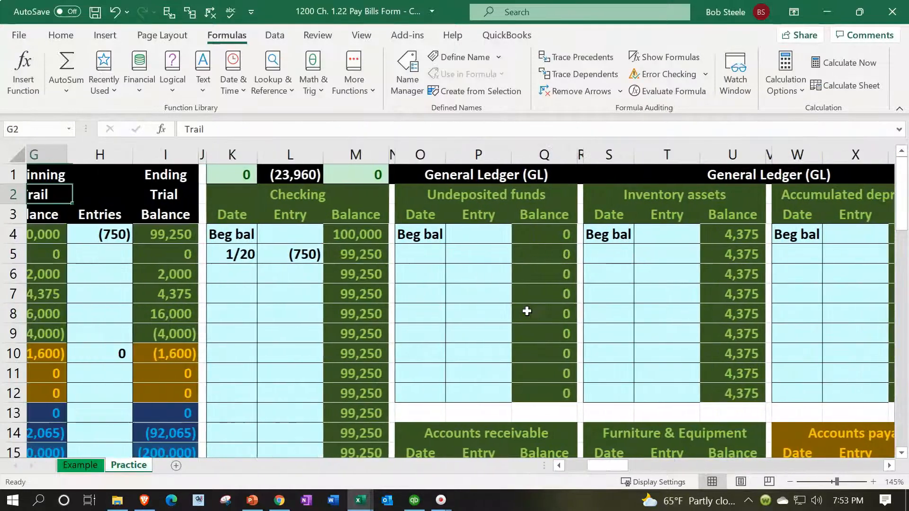
key(Left)
key(Left)
click(408, 350)
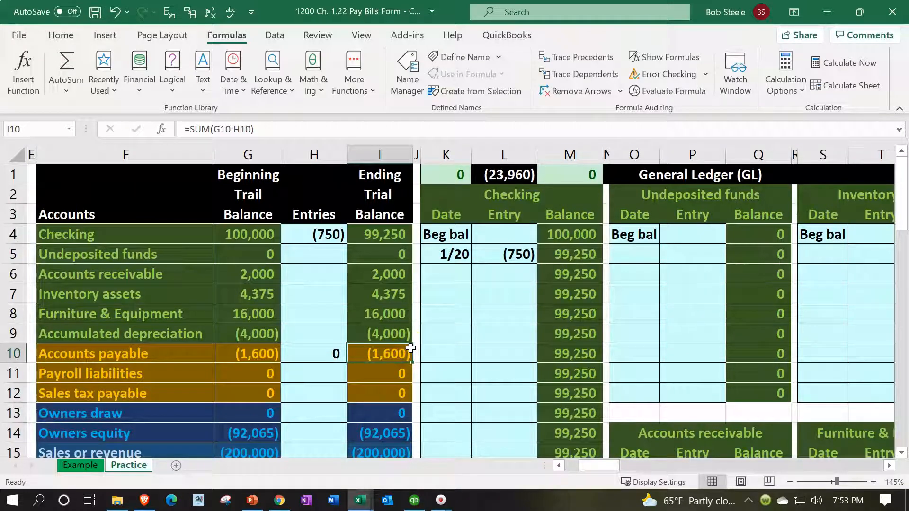
scroll(262, 322, down, 10)
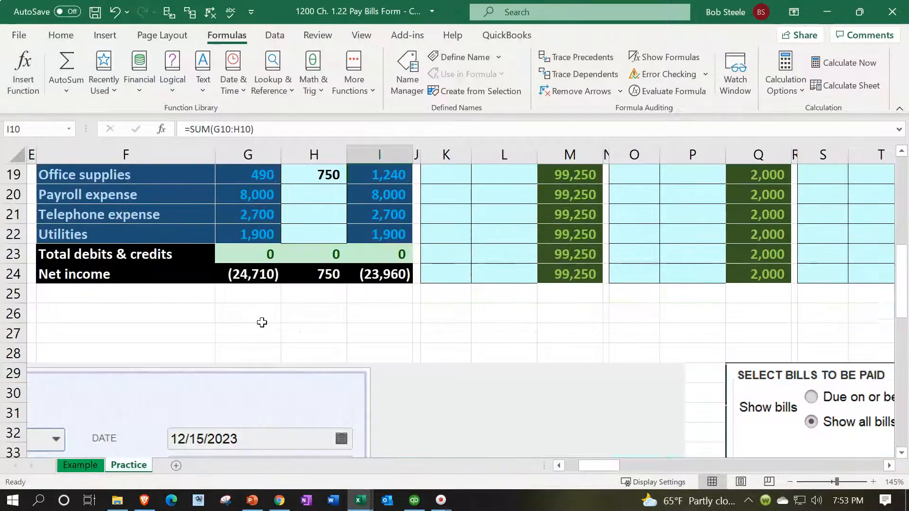
scroll(262, 326, up, 3)
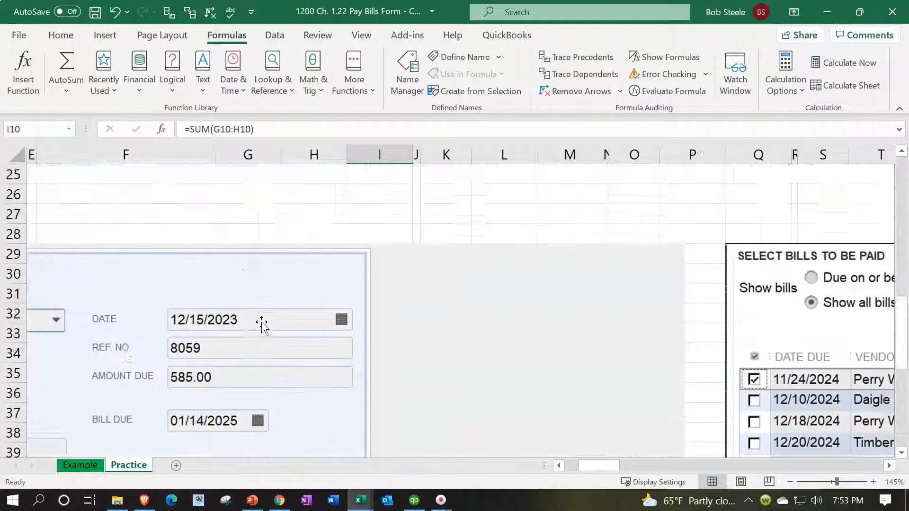
scroll(792, 374, up, 7)
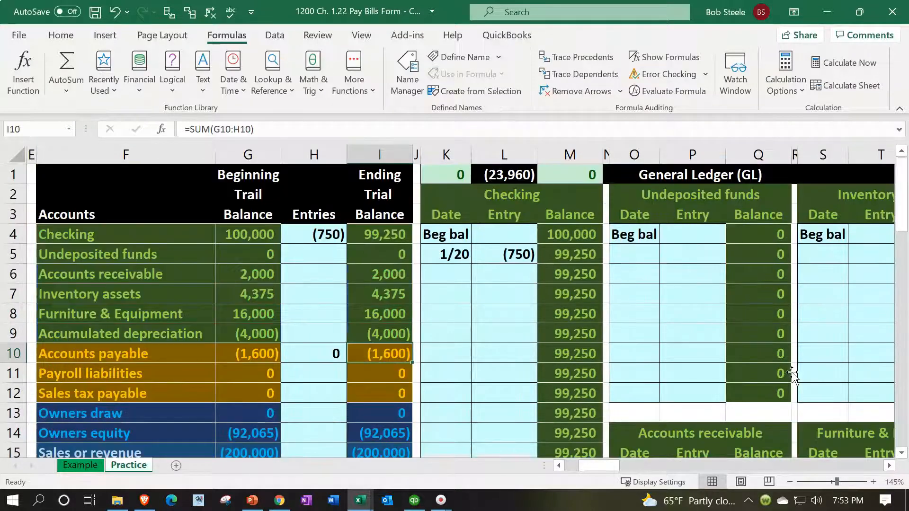
Step: Compare total assets in CB13 with total liabilities and equity in CF13 on the balance sheet
click(737, 266)
key(Right)
key(Right)
key(Right)
key(Right)
key(Right)
key(Right)
key(Right)
key(Right)
key(Right)
key(Right)
key(Right)
key(Right)
key(Right)
key(Right)
key(Right)
key(Right)
key(Right)
key(Right)
key(Right)
key(Right)
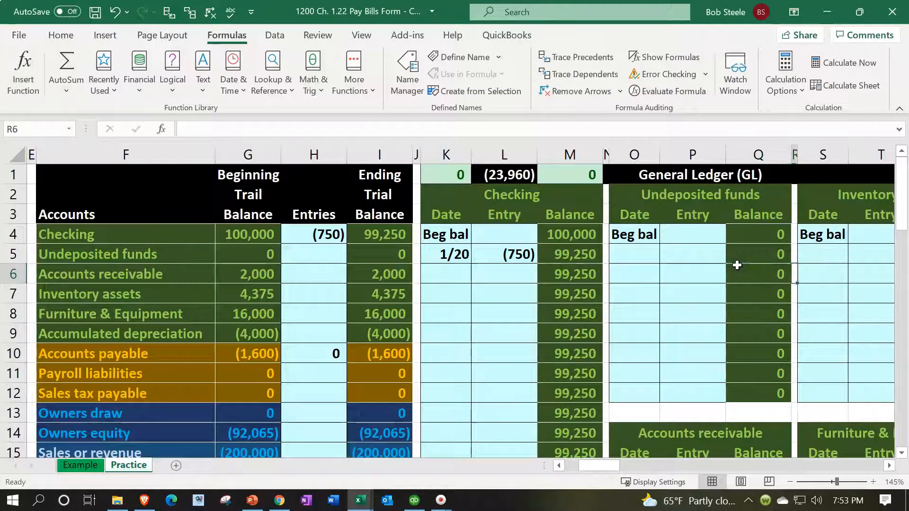
key(Right)
key(Right)
key(Right)
key(Right)
key(Right)
key(Right)
key(Right)
key(Right)
key(Right)
key(Right)
key(Right)
key(Right)
key(Right)
key(Right)
key(Right)
key(Right)
key(Right)
key(Right)
key(Right)
key(Right)
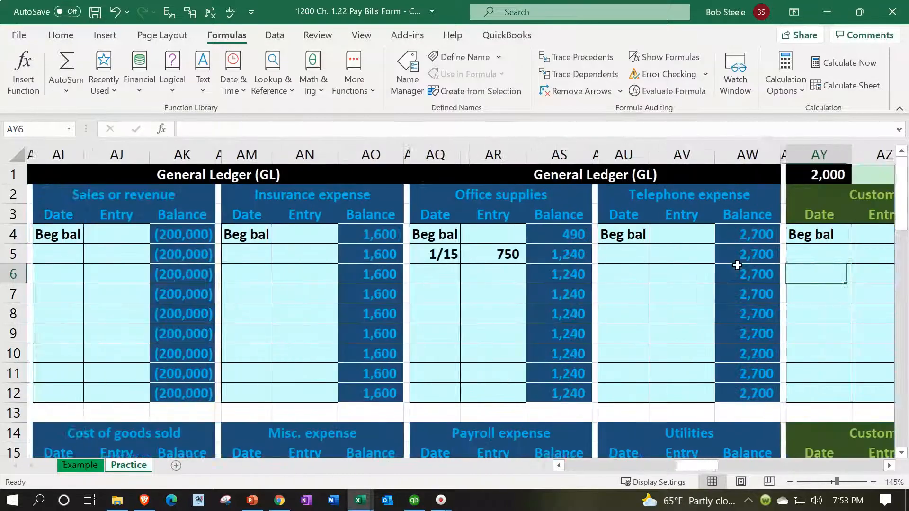
key(Right)
key(Right)
key(Right)
key(Right)
key(Right)
key(Right)
key(Right)
key(Right)
key(Right)
key(Right)
key(Right)
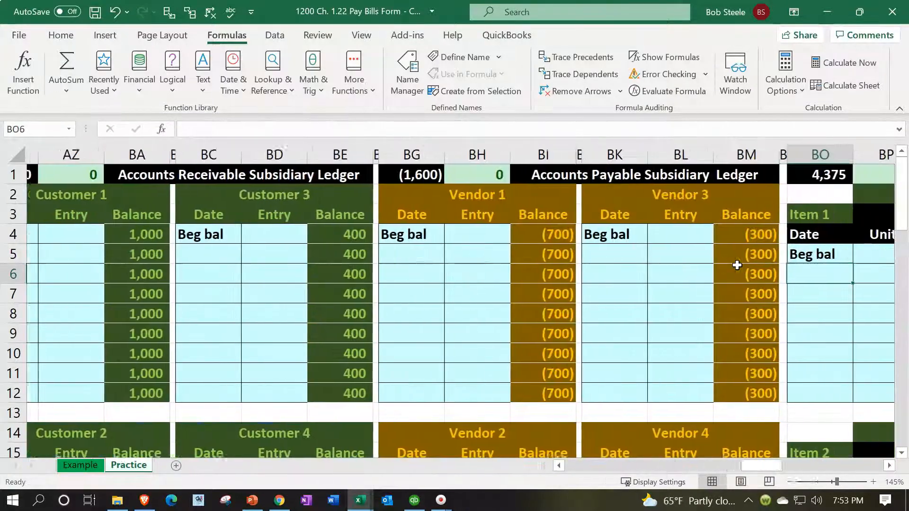
key(Right)
key(Right)
key(Right)
key(Right)
key(Right)
key(Right)
key(Right)
key(Right)
key(Right)
key(Right)
key(Right)
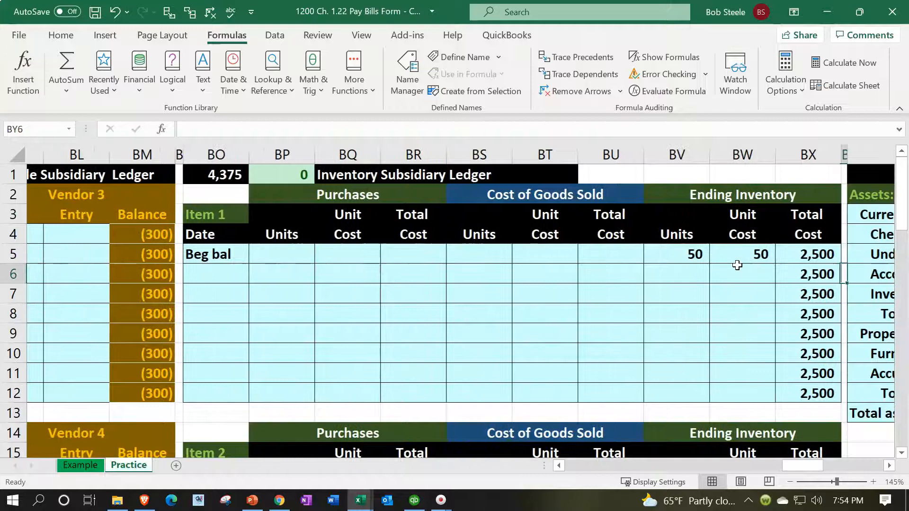
key(Right)
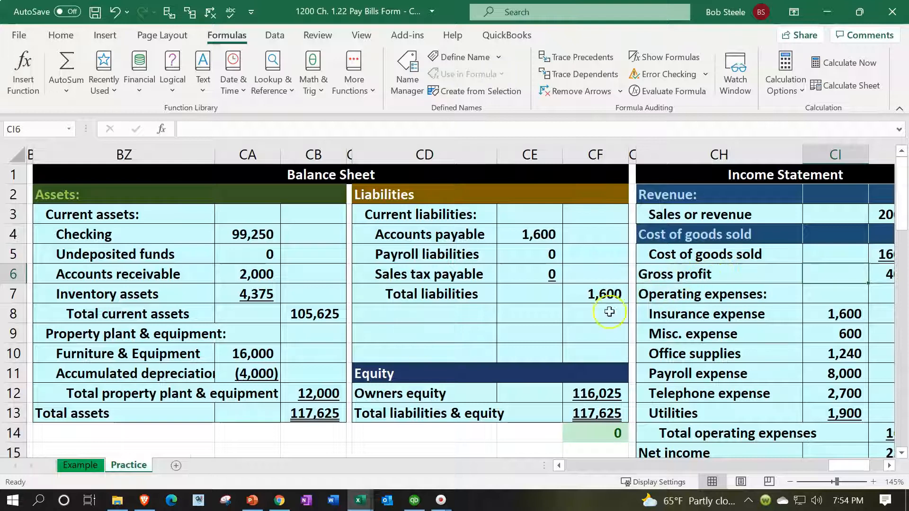
click(313, 415)
click(596, 410)
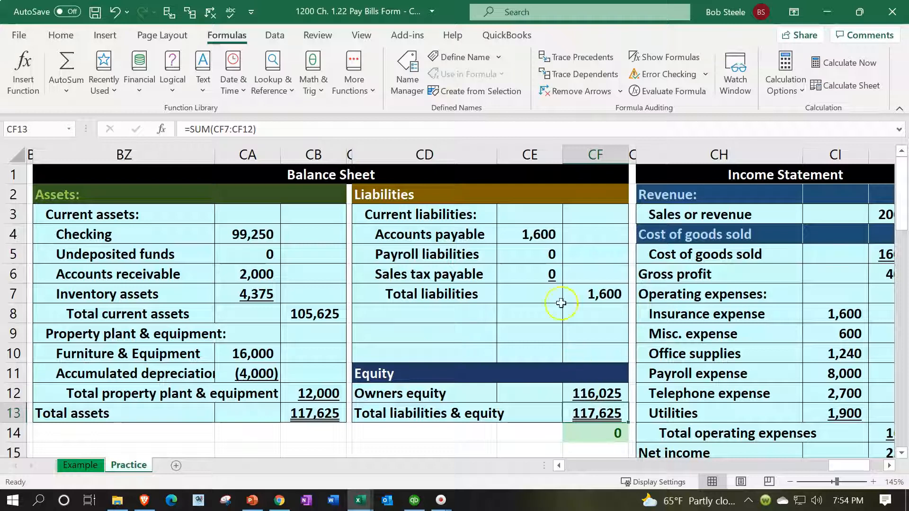
Step: Check the Office supplies link in CI10 and the Net income formula in CJ15 on the income statement
drag(865, 462, 878, 462)
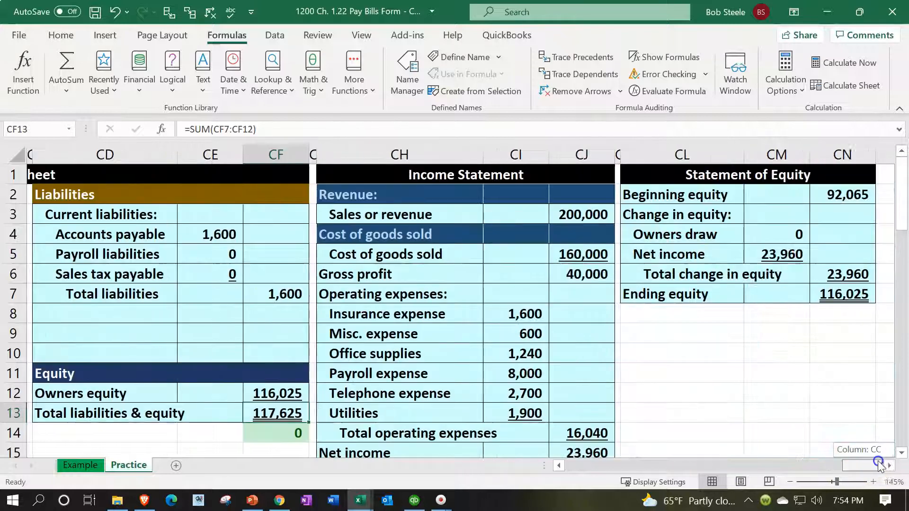
scroll(663, 377, down, 1)
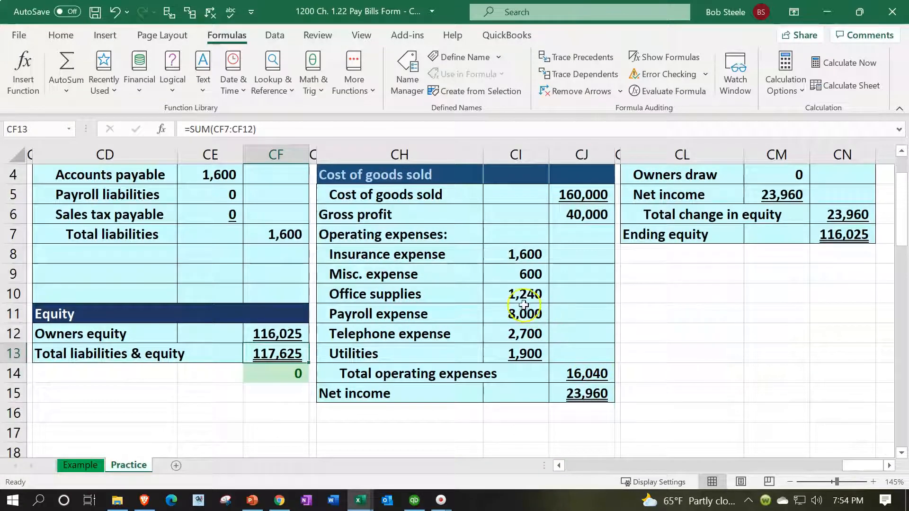
click(513, 293)
double_click(515, 293)
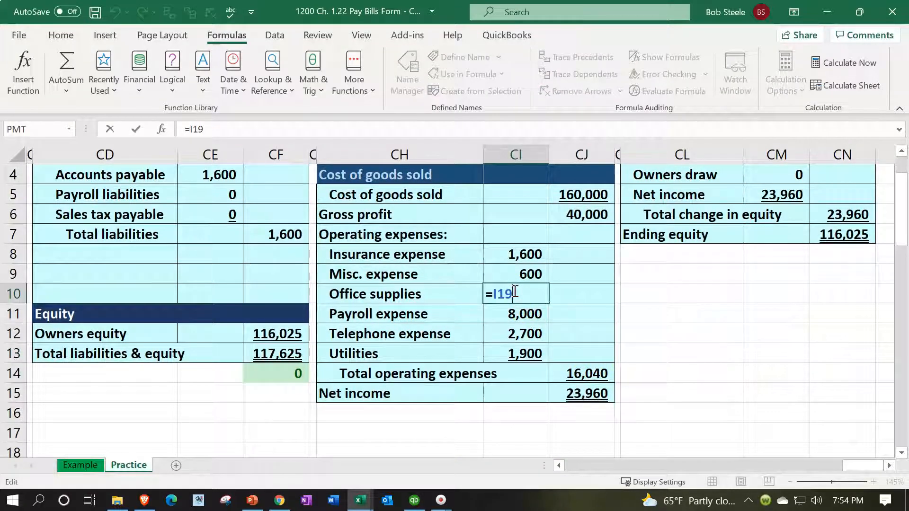
key(Return)
click(609, 394)
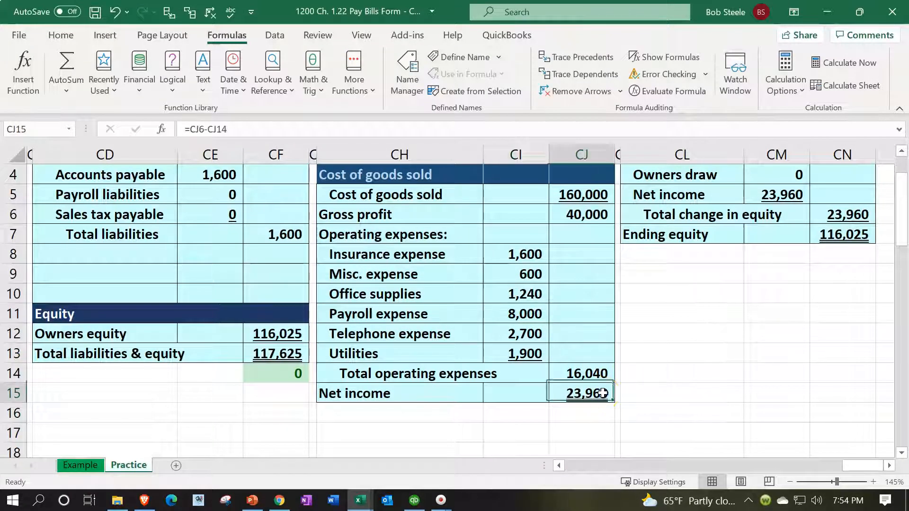
scroll(402, 379, up, 1)
Step: Check the Accounts payable link in CE4 and review the neighbouring liabilities and Checking lines on the balance sheet
click(234, 232)
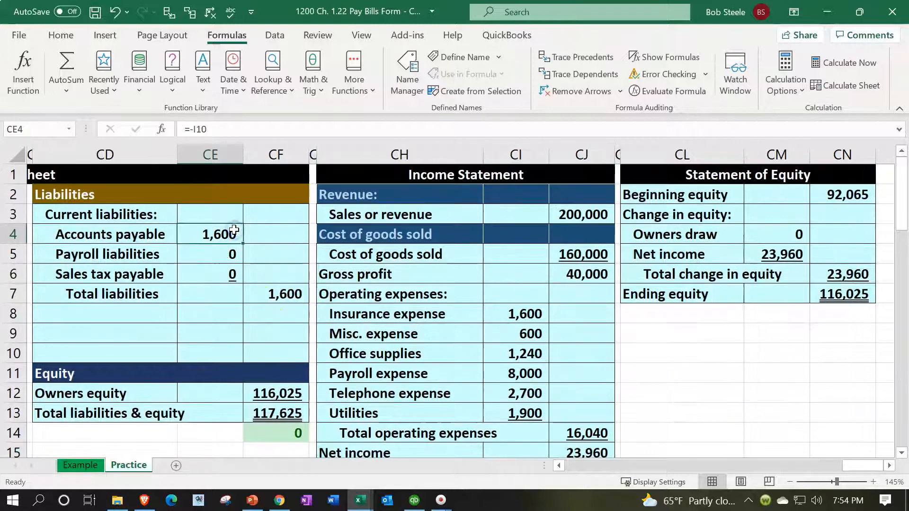
key(Left)
key(Left)
key(Left)
key(Left)
key(Left)
key(Left)
key(Right)
key(Right)
key(Right)
key(Right)
key(Right)
key(Right)
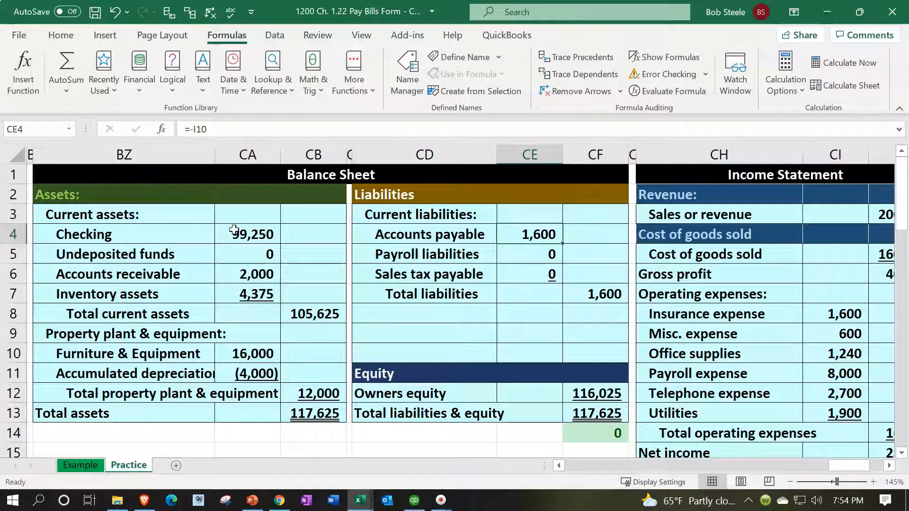
key(Left)
key(Left)
key(Left)
key(Left)
key(Left)
key(Left)
key(Left)
key(Left)
key(Left)
key(Left)
key(Left)
key(Left)
key(Left)
key(Left)
key(Left)
key(Left)
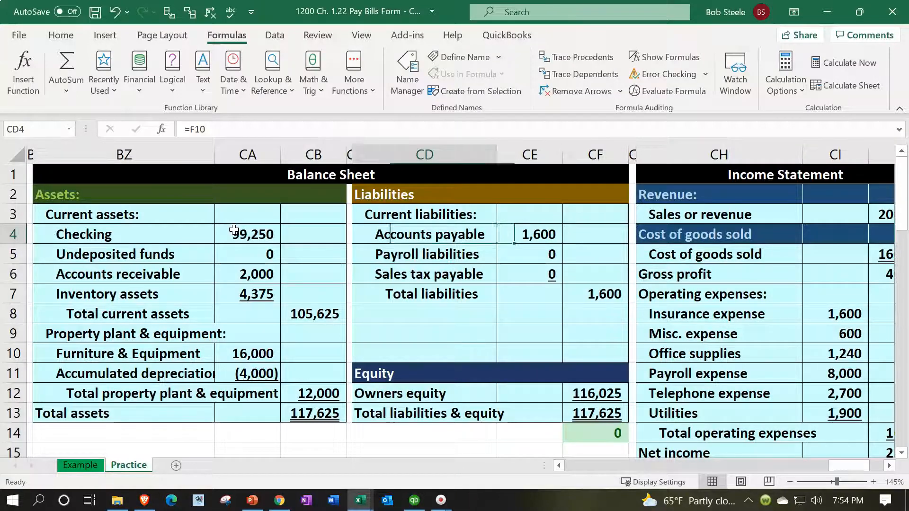
Step: Return from the balance sheet to the general ledger's Accounts payable account and check the 1/20 balance formula in Y18
key(Left)
key(Left)
key(Left)
key(Left)
key(Left)
key(Left)
key(Left)
key(Left)
key(Left)
key(Left)
key(Left)
key(Left)
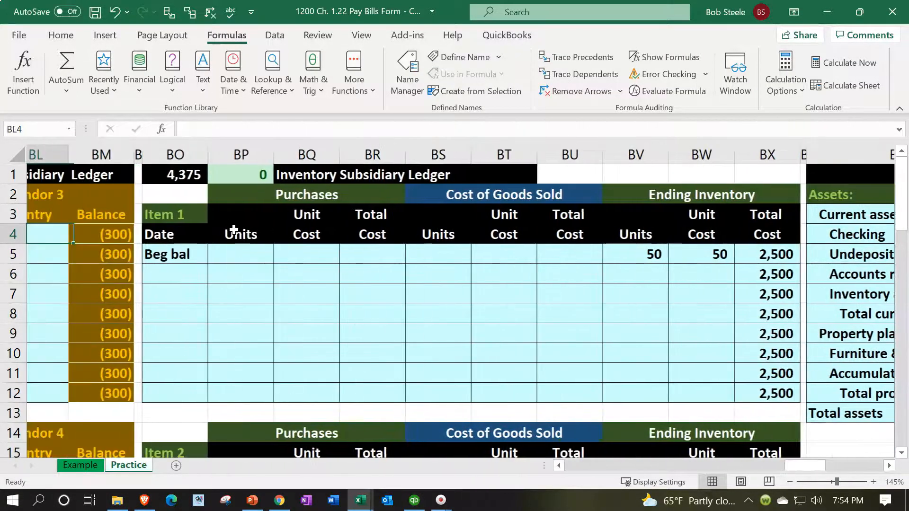
key(Left)
key(Left)
key(Left)
key(Left)
key(Left)
key(Left)
key(Left)
key(Left)
key(Left)
key(Left)
key(Left)
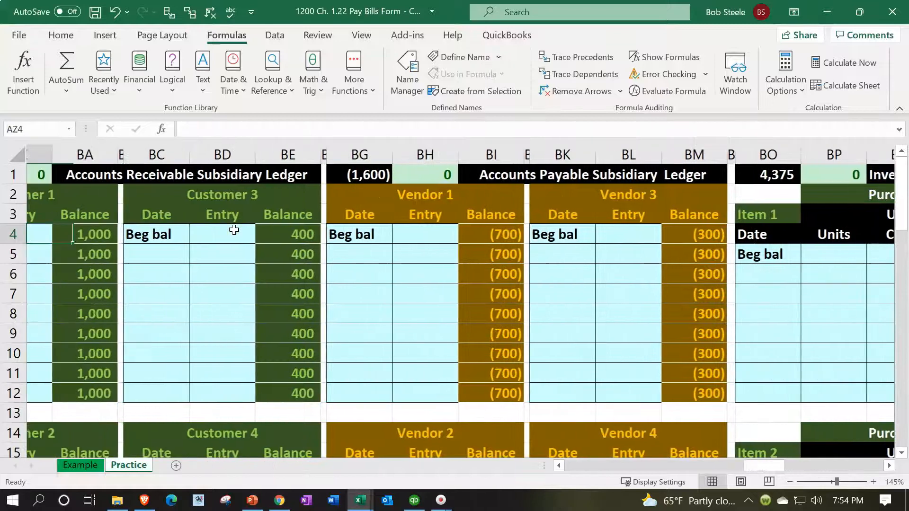
key(Left)
key(Left)
key(Left)
key(Left)
key(Left)
key(Left)
key(Left)
key(Left)
key(Left)
key(Left)
key(Left)
key(Left)
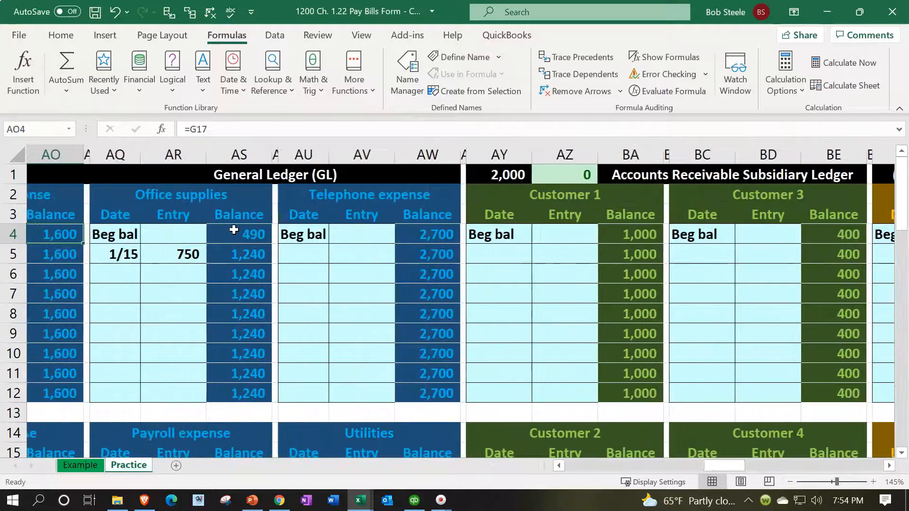
key(Left)
key(Left)
key(Left)
key(Left)
key(Left)
key(Left)
key(Left)
key(Left)
key(Left)
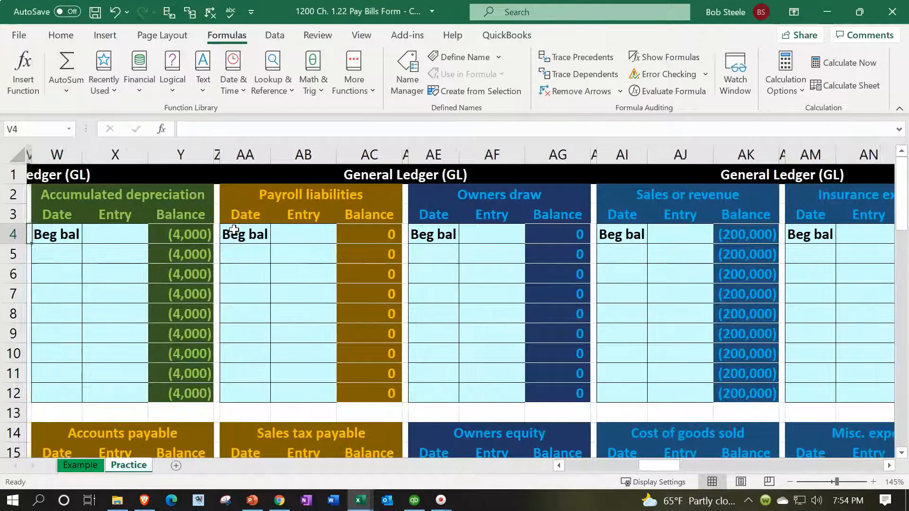
key(Left)
key(Left)
key(Left)
scroll(234, 229, down, 3)
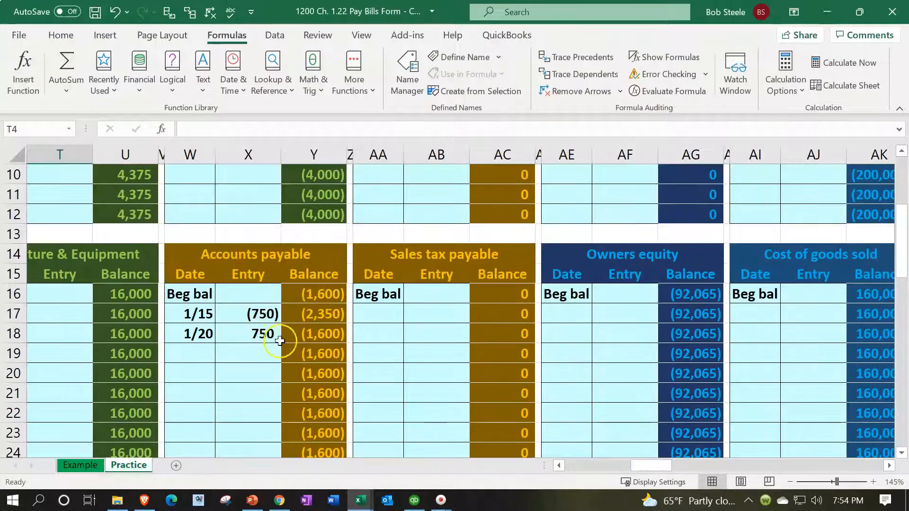
click(293, 334)
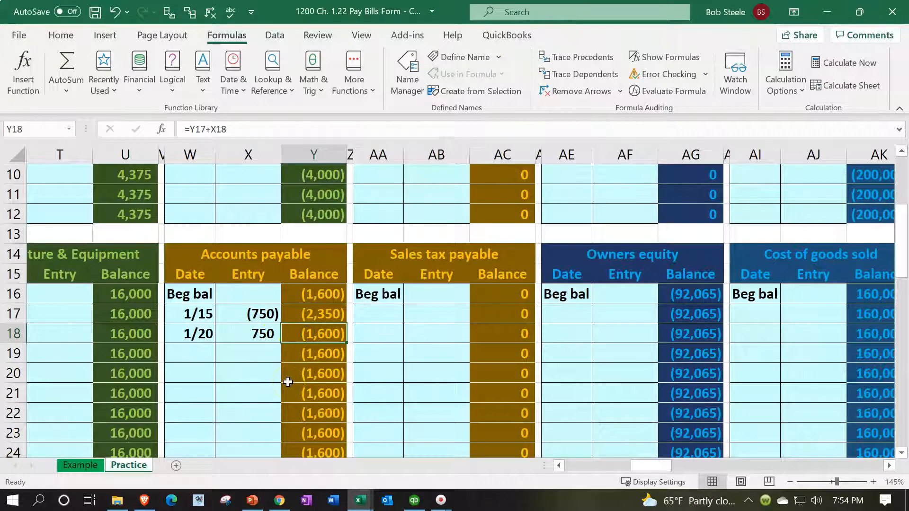
Step: Review the Accounts payable account's 1/20 payment row across its date, entry and running balance
key(Up)
key(Left)
key(Left)
key(Down)
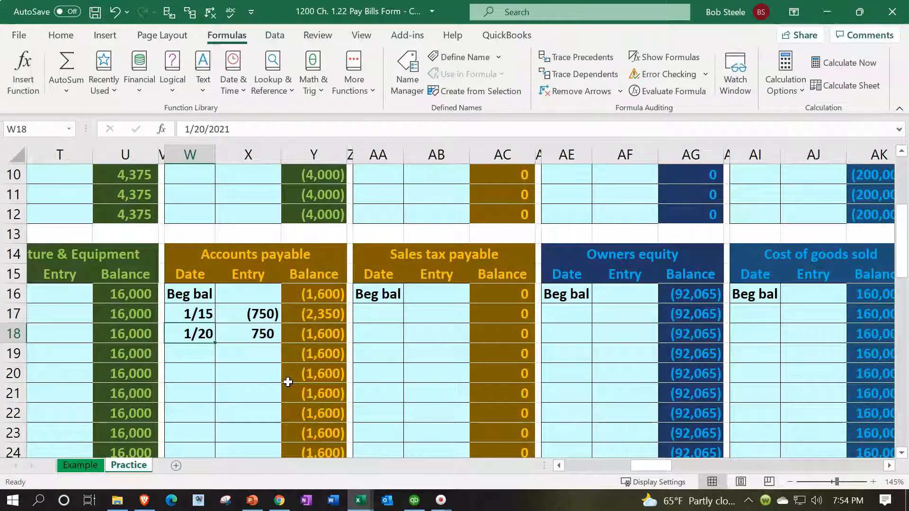
key(Right)
key(Right)
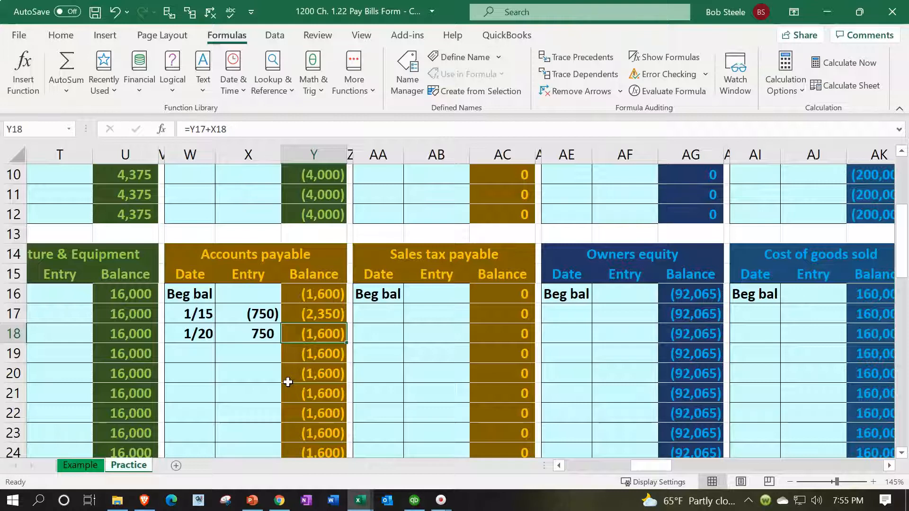
Step: Trace the Accounts payable running balance from the beginning balance in Y16 through the 1/15 bill and 1/20 payment to Y19
key(Up)
key(Up)
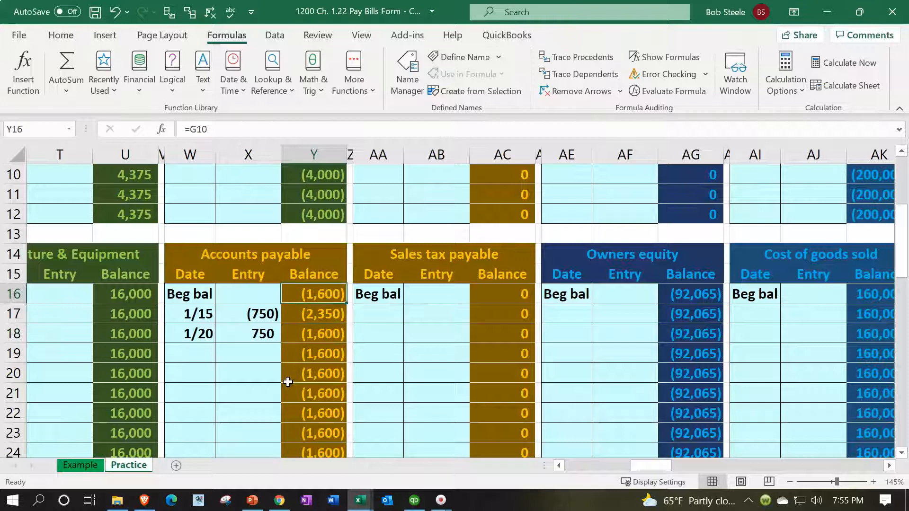
key(Left)
key(Down)
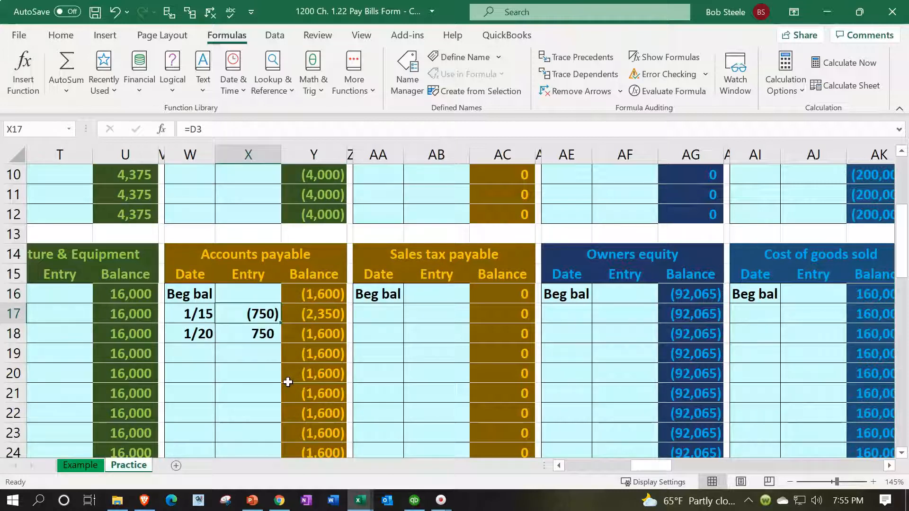
key(Up)
key(Right)
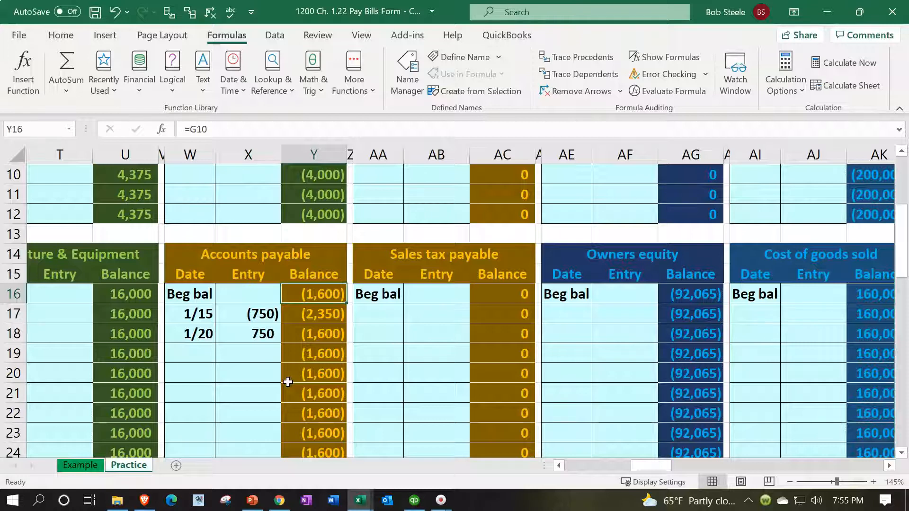
key(Down)
key(Down)
key(Down)
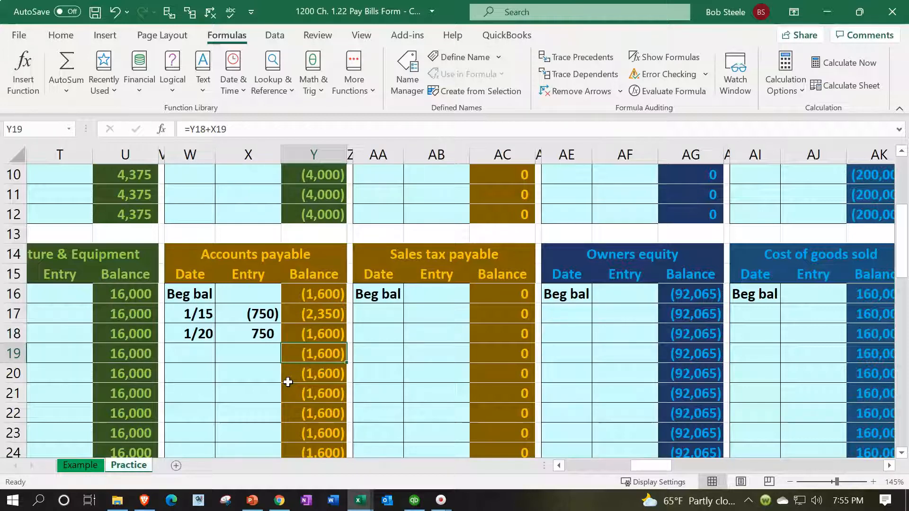
Step: Go from the general ledger to the Accounts Payable Subsidiary Ledger and view its total and check cell in row 1
key(Up)
key(Up)
key(Up)
key(Up)
key(Up)
key(Up)
key(Up)
key(Up)
key(Up)
key(Up)
key(Up)
key(Up)
key(Up)
key(Up)
key(Up)
key(Up)
key(Up)
key(Up)
key(Right)
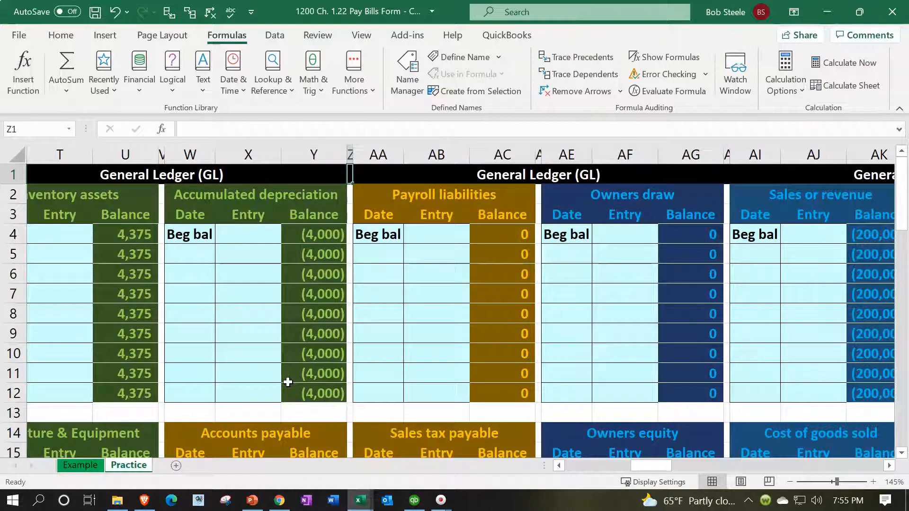
key(Right)
key(Right)
key(Right)
key(Right)
key(Right)
key(Right)
key(Right)
key(Right)
key(Right)
key(Right)
key(Right)
key(Right)
key(Right)
key(Right)
key(Right)
key(Right)
key(Right)
key(Right)
key(Right)
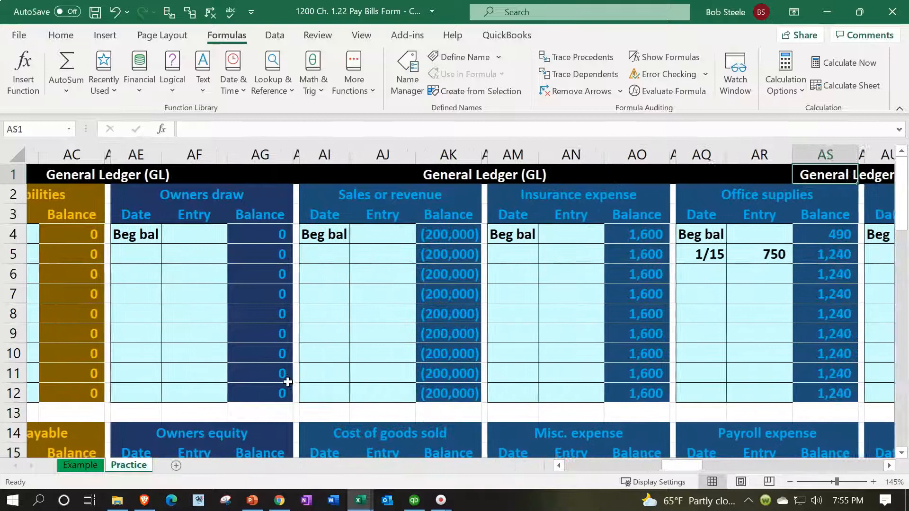
key(Right)
key(Right)
key(Right)
key(Right)
key(Right)
key(Right)
key(Right)
key(Right)
key(Right)
key(Right)
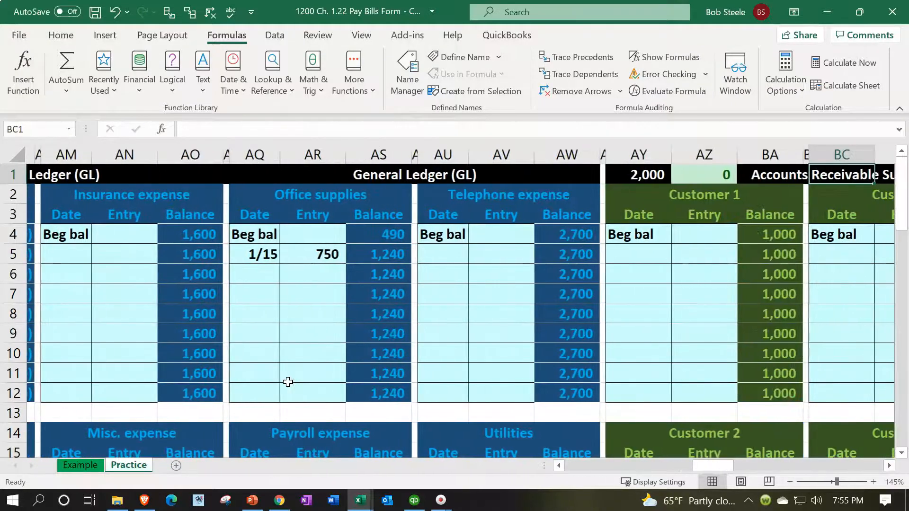
key(Right)
key(Right)
key(Right)
key(Right)
key(Right)
key(Right)
key(Right)
key(Right)
key(Right)
key(Right)
key(Right)
key(Right)
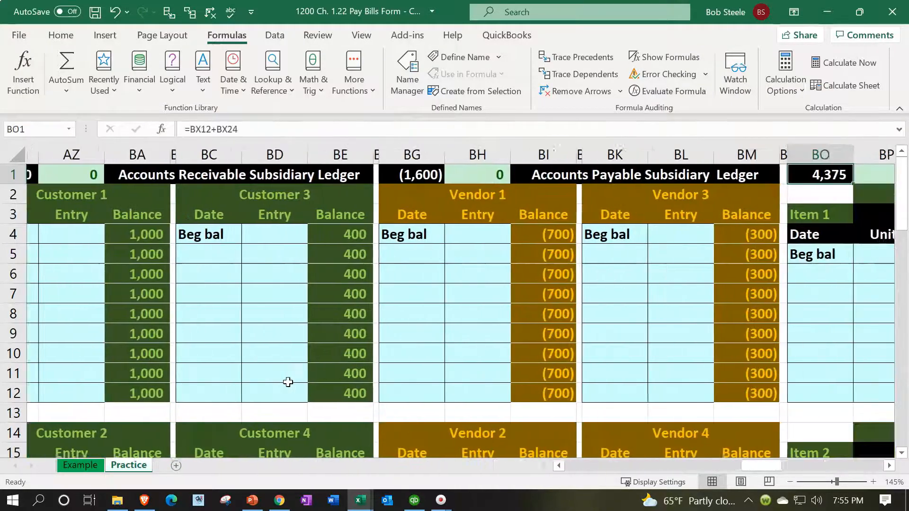
key(Right)
key(Right)
key(Right)
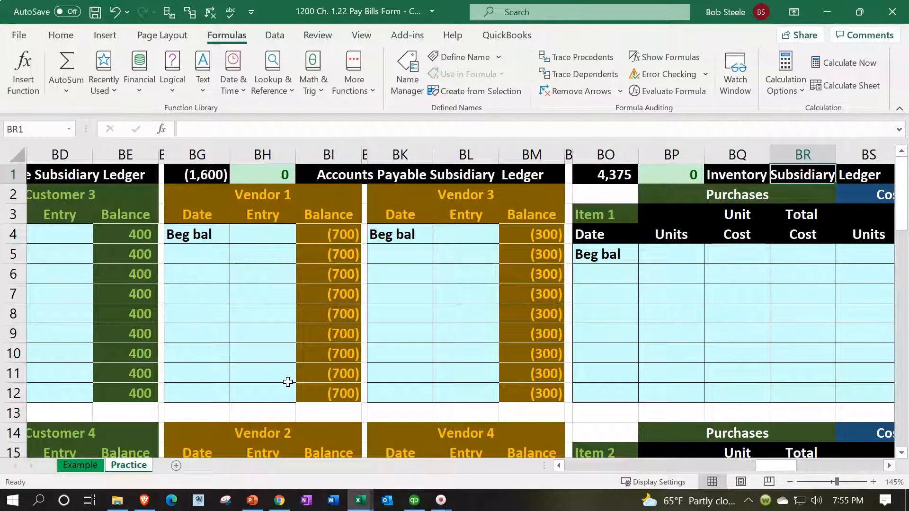
Step: Check the ending balances of Vendors 1 to 4 and compare Vendor 4's 1/15 and 1/20 entries with the subsidiary ledger total
scroll(308, 365, down, 1)
click(325, 335)
scroll(481, 339, down, 1)
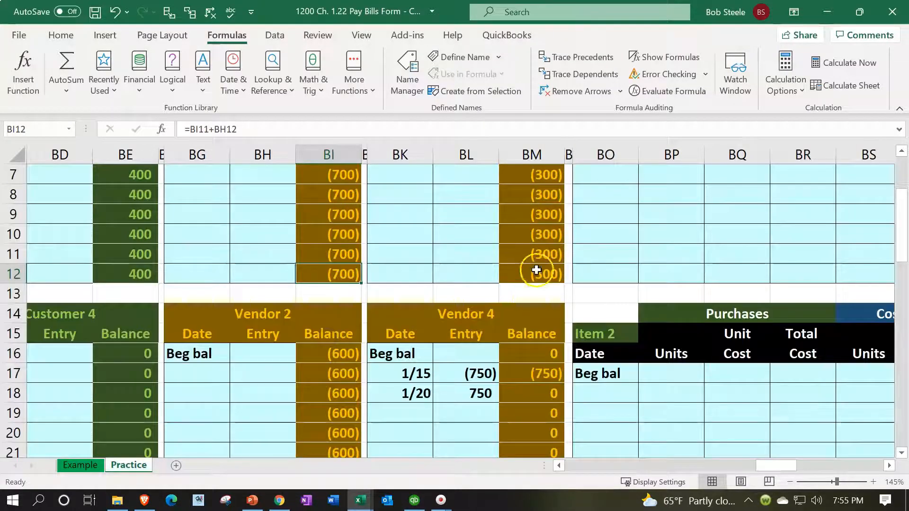
click(536, 270)
scroll(535, 270, down, 3)
click(353, 335)
click(535, 337)
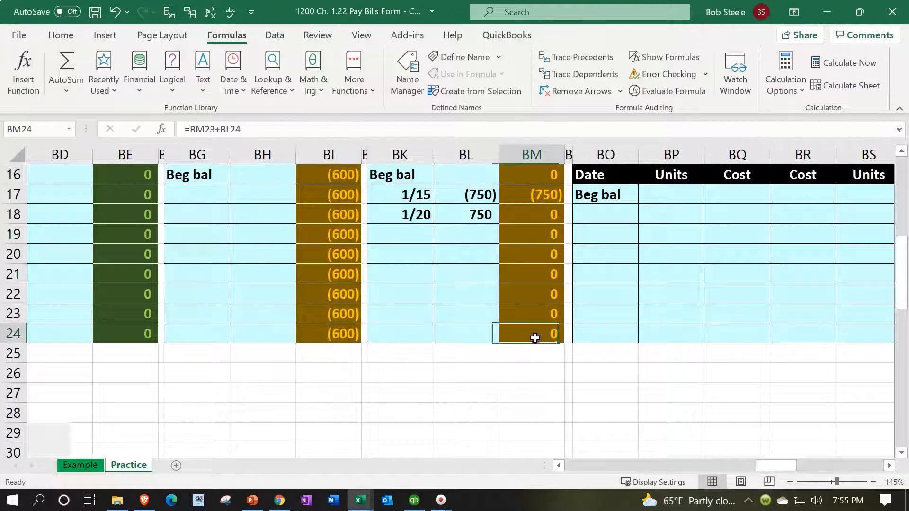
scroll(525, 344, up, 1)
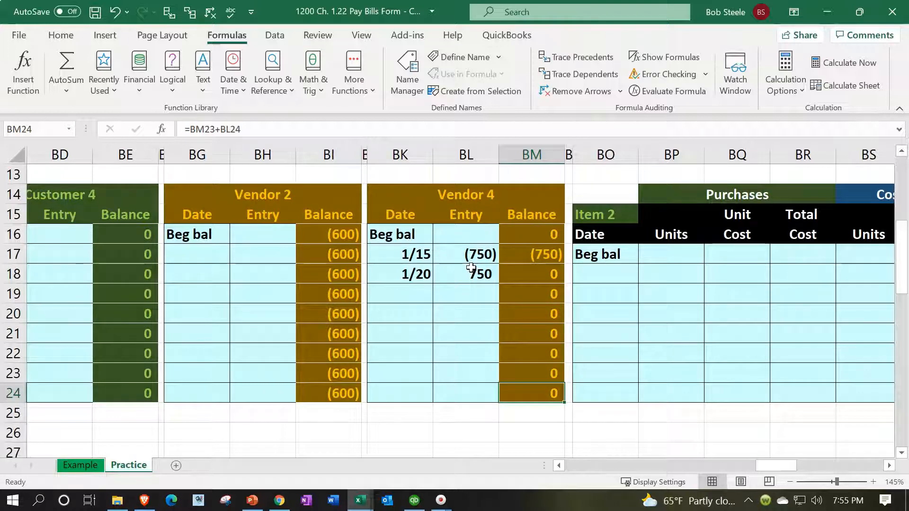
scroll(471, 268, up, 4)
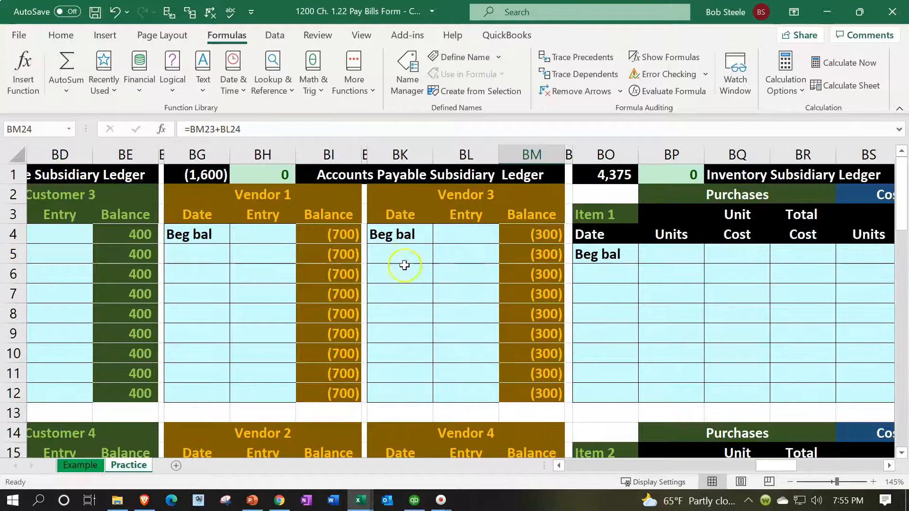
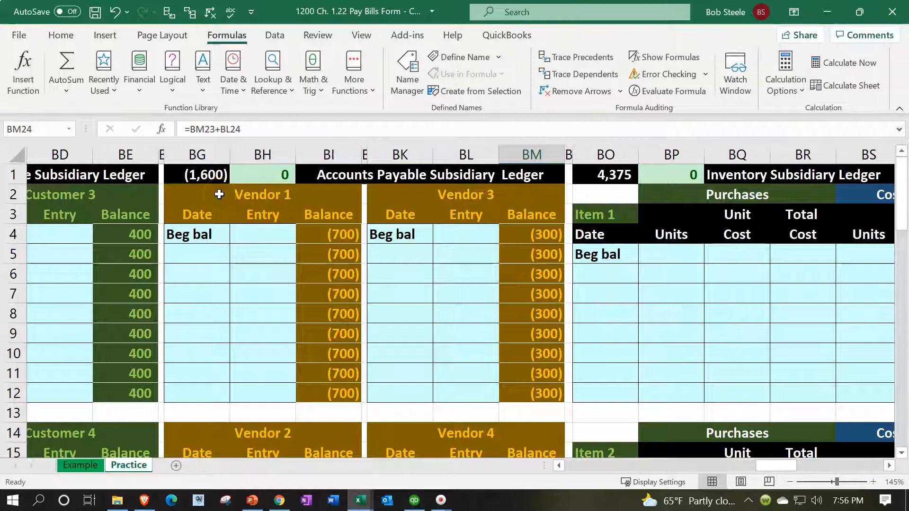
Step: Check the Accounts Payable Subsidiary Ledger's total formula in BG1 and return past the general ledger to the journal entries and trial balance
click(210, 175)
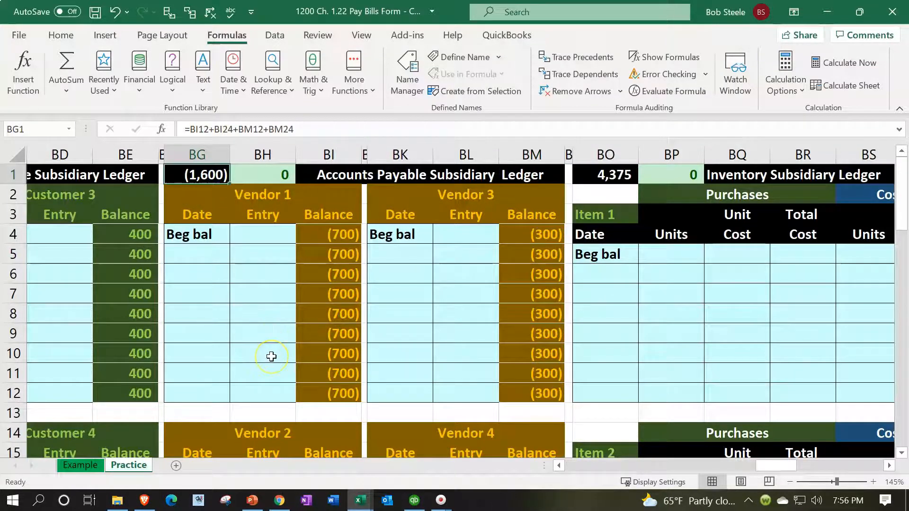
key(Left)
key(Left)
key(Left)
key(Left)
key(Left)
key(Left)
key(Left)
key(Left)
key(Left)
key(Left)
key(Left)
key(Left)
key(Left)
key(Left)
key(Left)
key(Left)
key(Left)
key(Left)
key(Left)
key(Left)
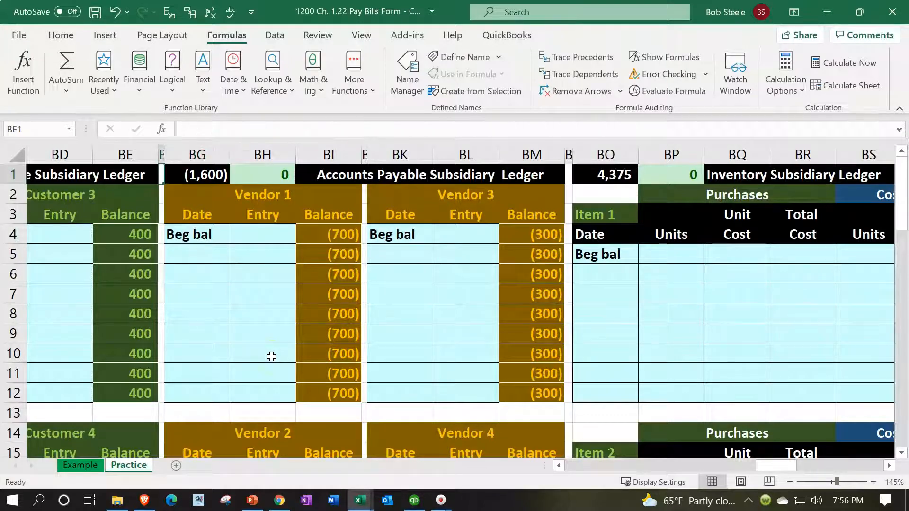
key(Left)
key(Left)
key(Left)
key(Left)
key(Left)
key(Left)
key(Left)
key(Left)
key(Left)
key(Left)
key(Left)
key(Left)
key(Left)
key(Left)
key(Left)
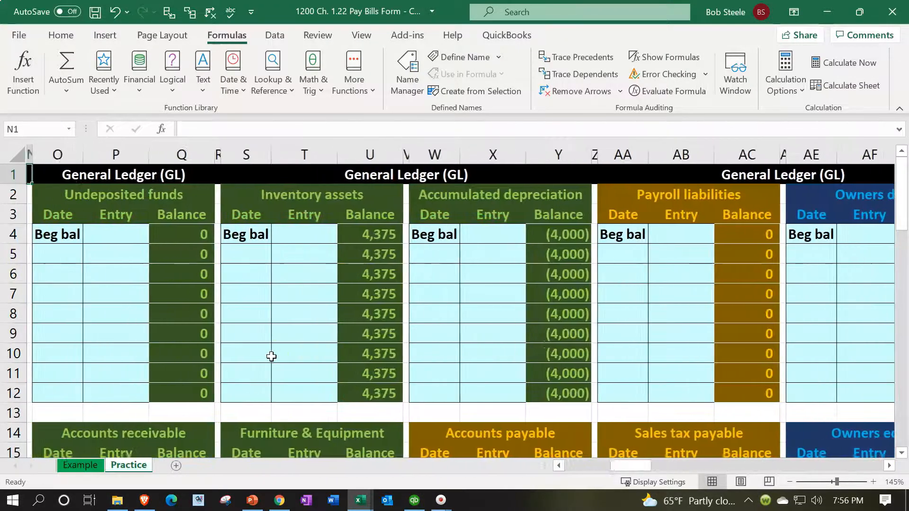
key(Right)
key(Right)
key(Right)
key(Right)
key(Right)
key(Right)
key(Right)
key(Right)
key(Right)
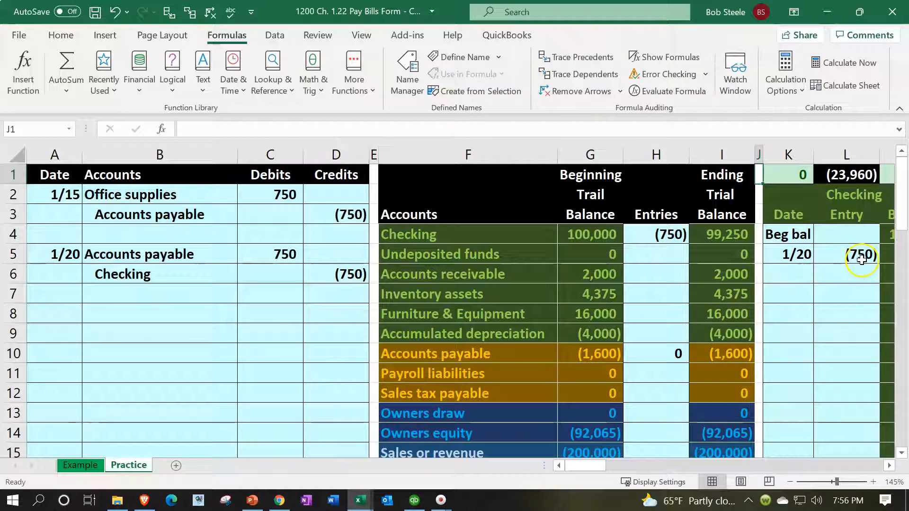
Step: Review the 1/15 and 1/20 journal entries beside the trial balance and Checking ledger, and view the Bill form picture below them
click(284, 216)
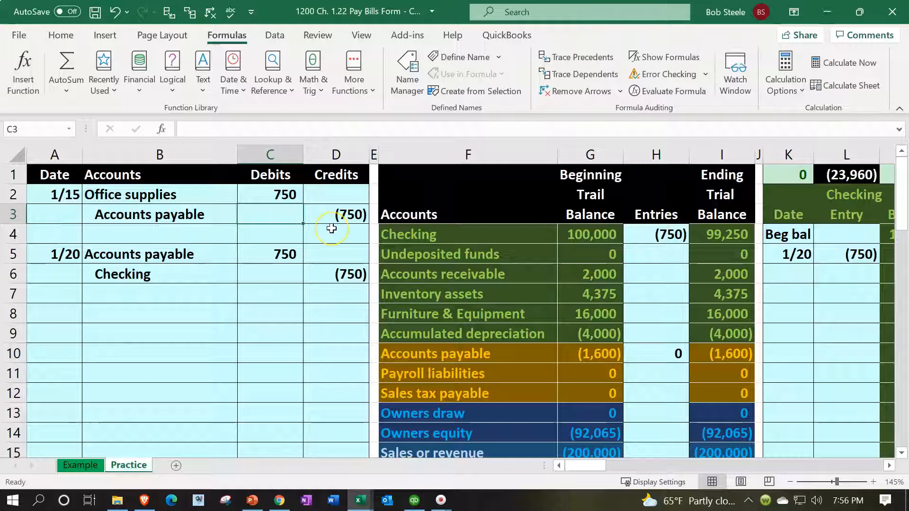
click(854, 318)
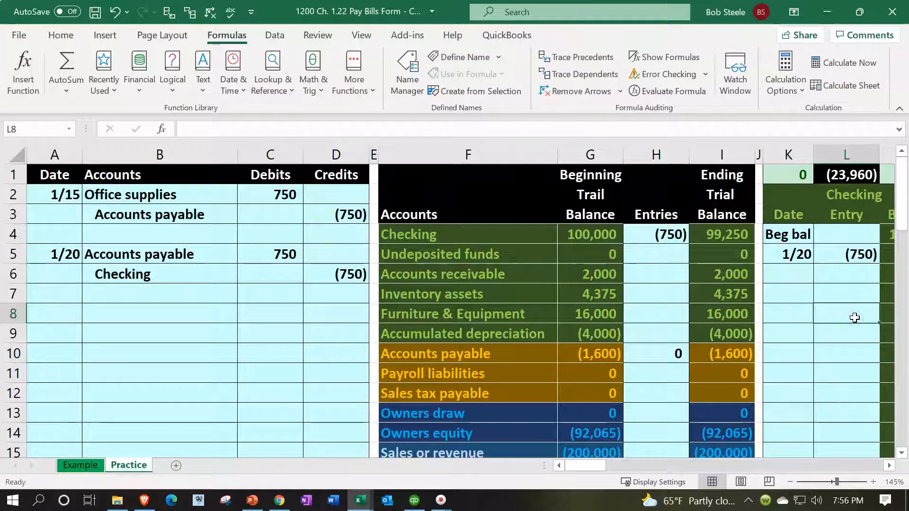
click(748, 272)
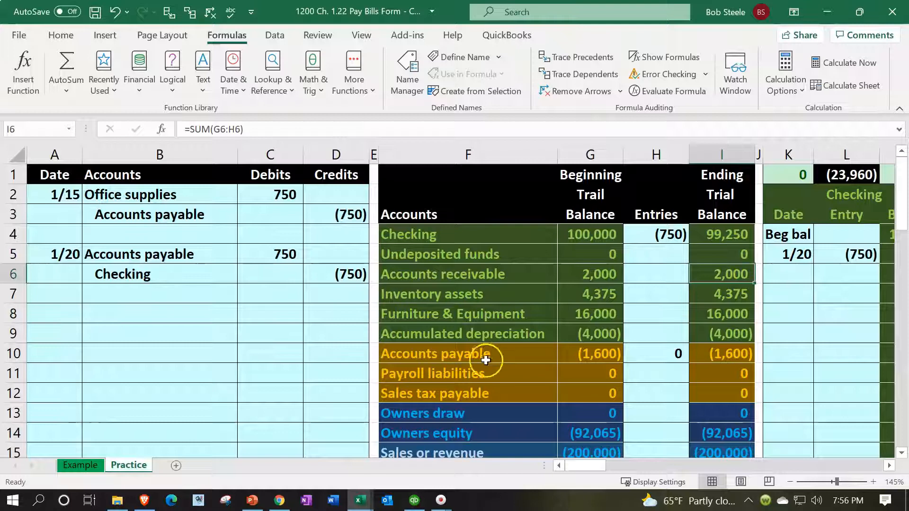
scroll(445, 365, down, 8)
click(444, 365)
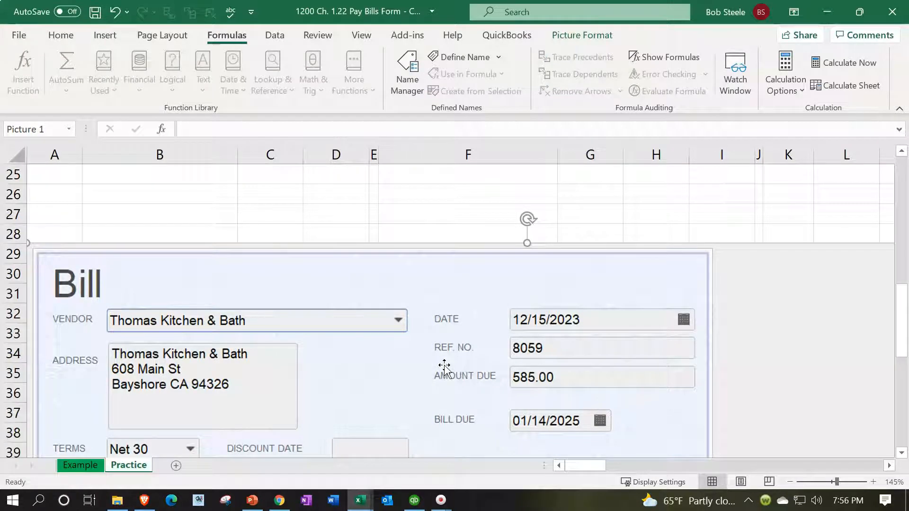
scroll(444, 365, up, 8)
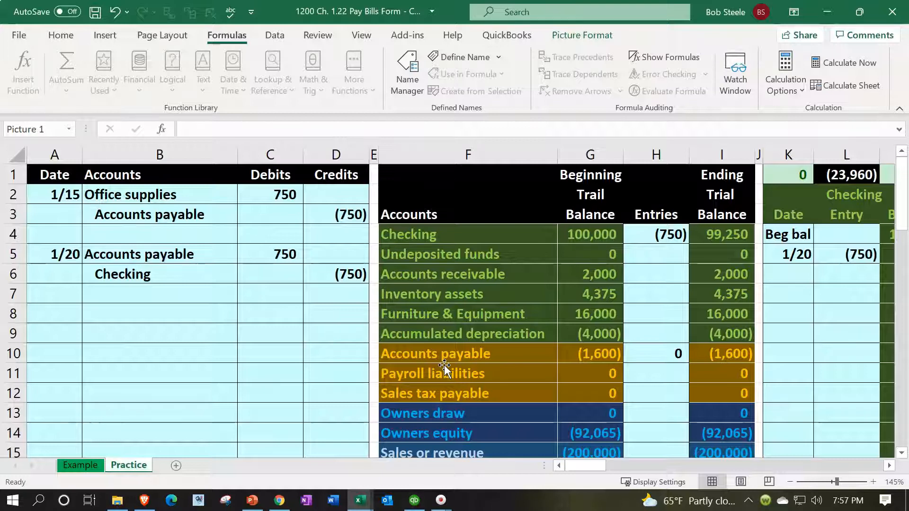
Step: Select the ending trial balance column I4:I22 and review its account balances along with the total debits and credits and net income
drag(708, 240, 714, 380)
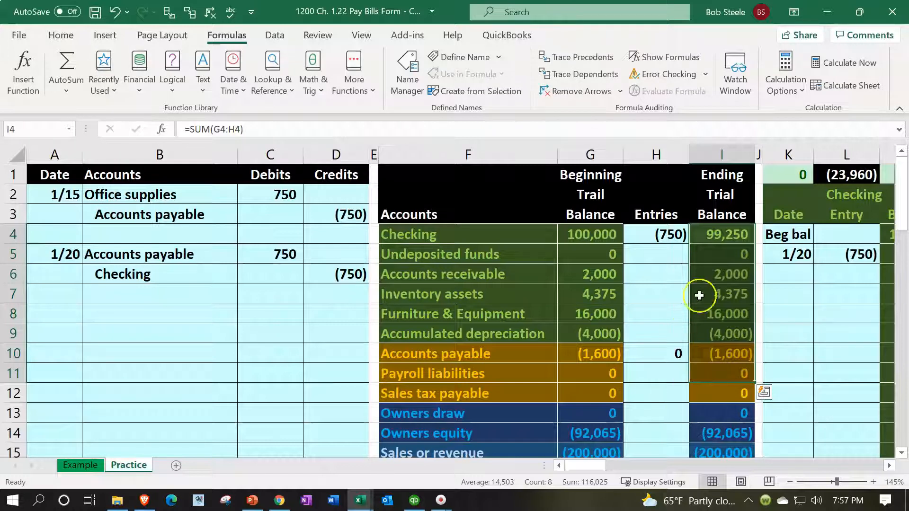
drag(714, 234, 728, 367)
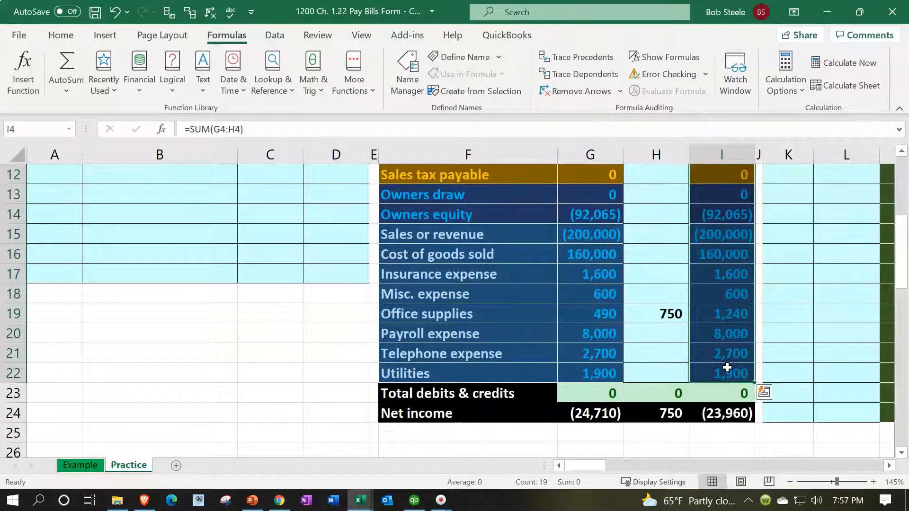
scroll(727, 368, up, 2)
scroll(727, 367, up, 2)
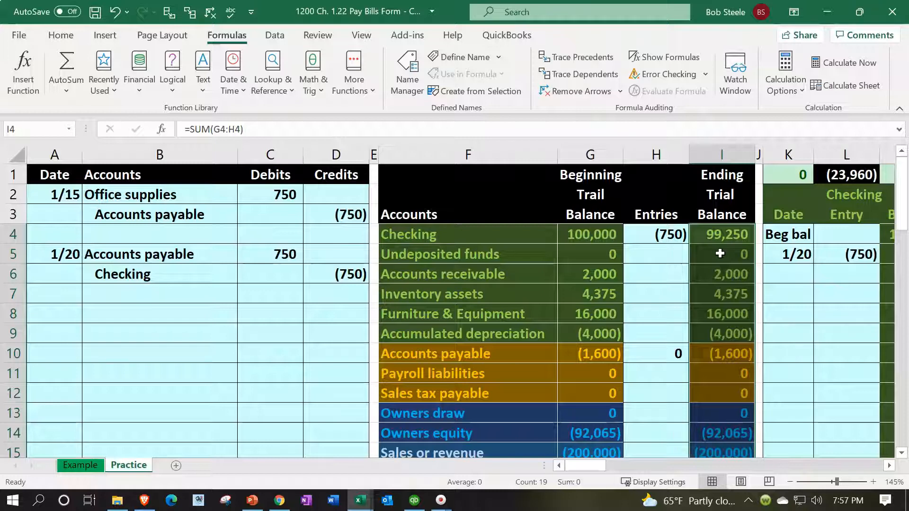
scroll(720, 253, down, 6)
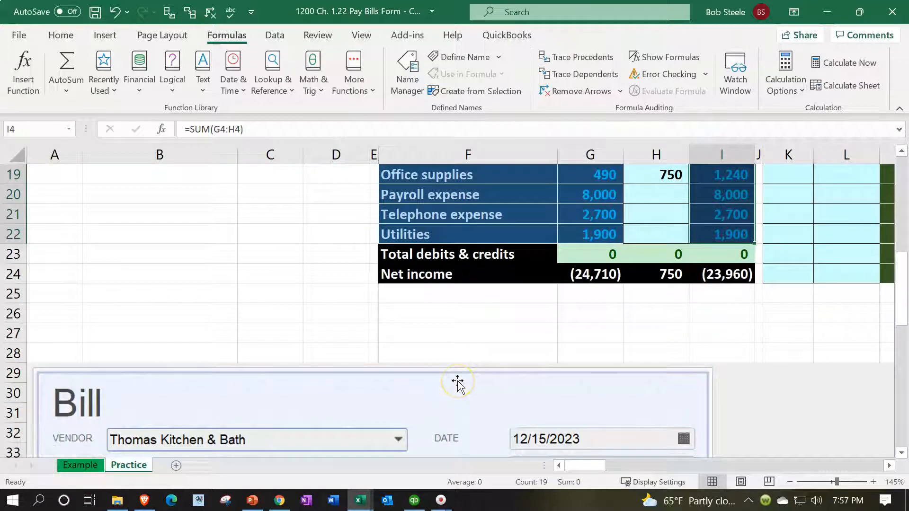
scroll(457, 382, up, 5)
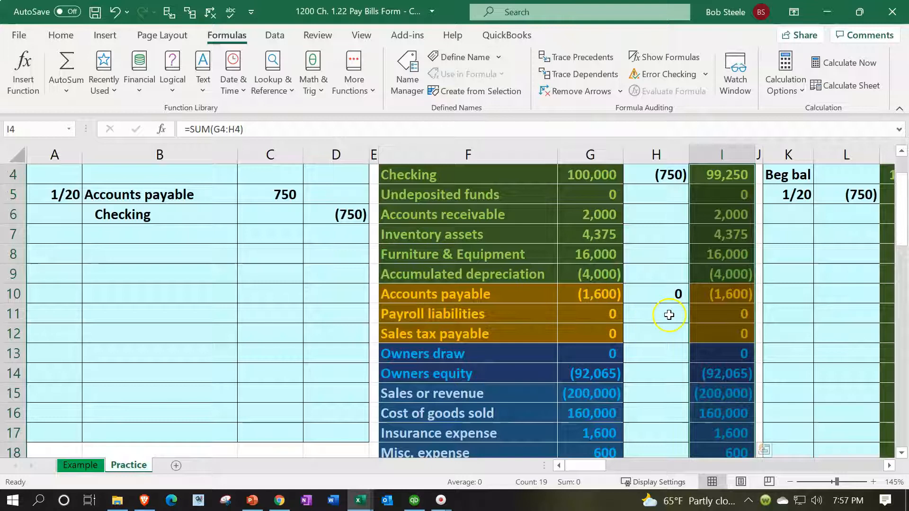
scroll(669, 314, up, 1)
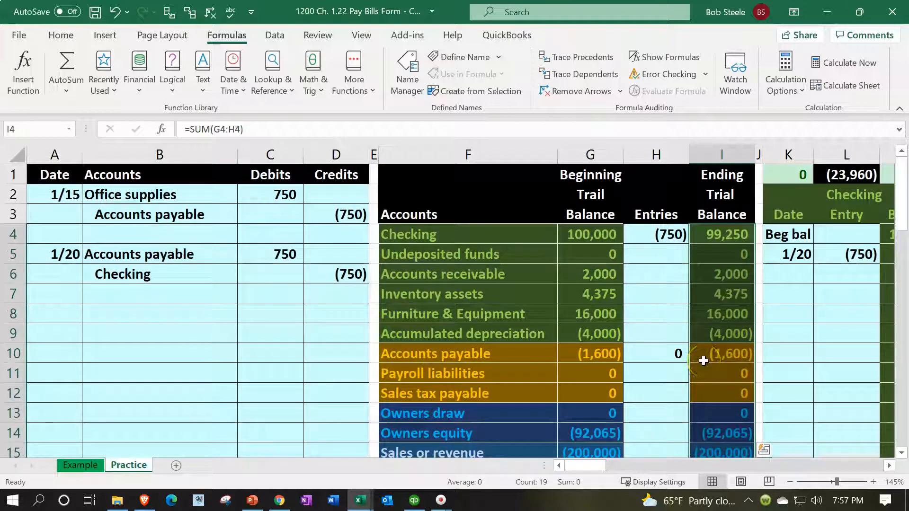